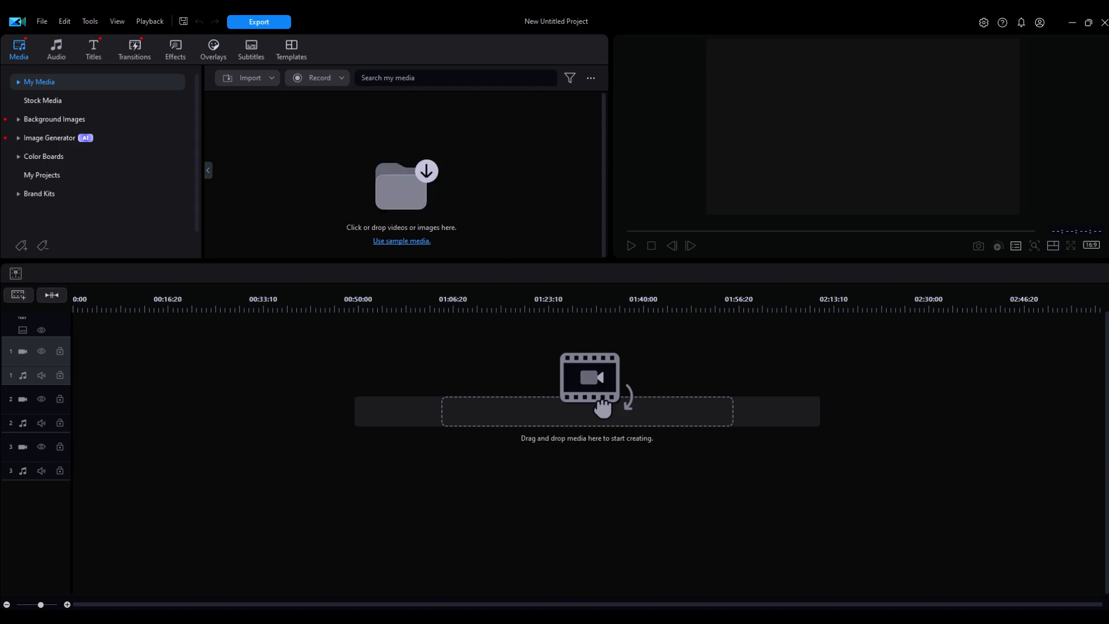
- Import IMG_3150.MOV, IMG_3461.MOV, IMG_3475.MOV and IMG_4183.JPG from the YT Videos folder into the media library
{"action": "left_click_drag", "start_coordinate": [572, 609], "coordinate": [635, 233]}
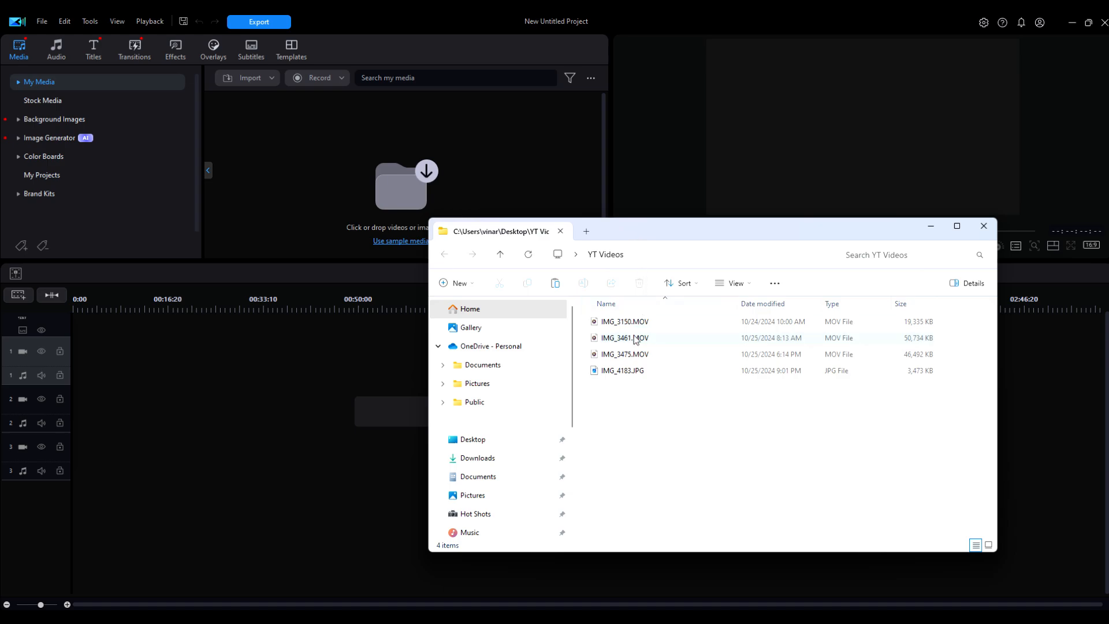
{"action": "left_click", "coordinate": [625, 407]}
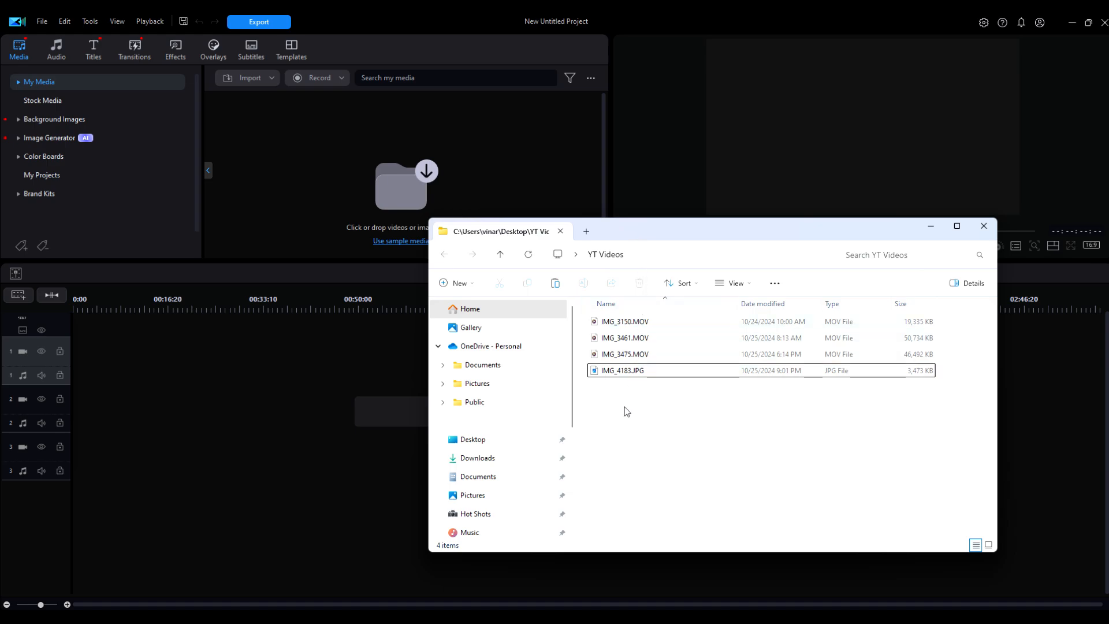
{"action": "mouse_move", "coordinate": [625, 407]}
{"action": "left_mouse_down"}
{"action": "mouse_move", "coordinate": [624, 323]}
{"action": "mouse_move", "coordinate": [556, 196]}
{"action": "left_mouse_up"}
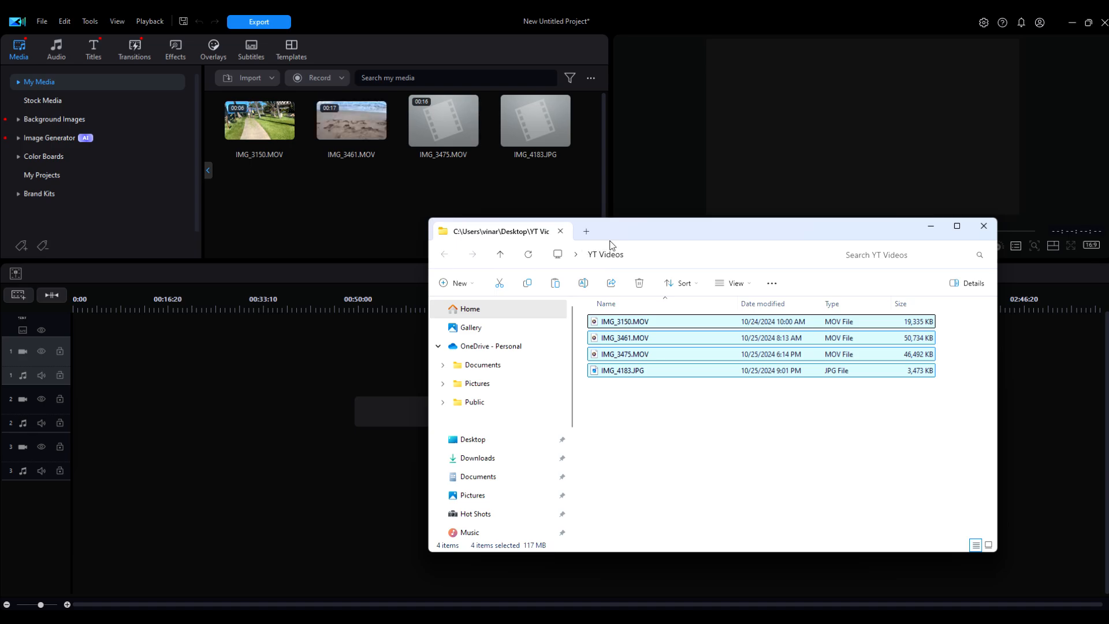
{"action": "left_click", "coordinate": [931, 226]}
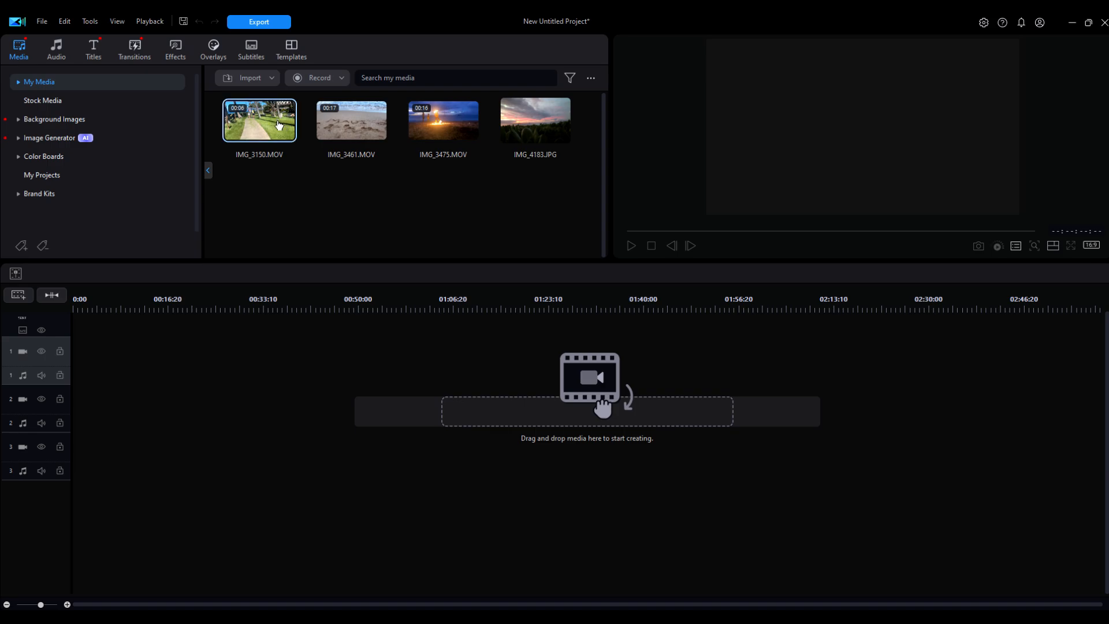
- Place IMG_3150.MOV at the start of video track 1 and IMG_3461.MOV directly behind it
{"action": "left_click_drag", "start_coordinate": [278, 125], "coordinate": [79, 358]}
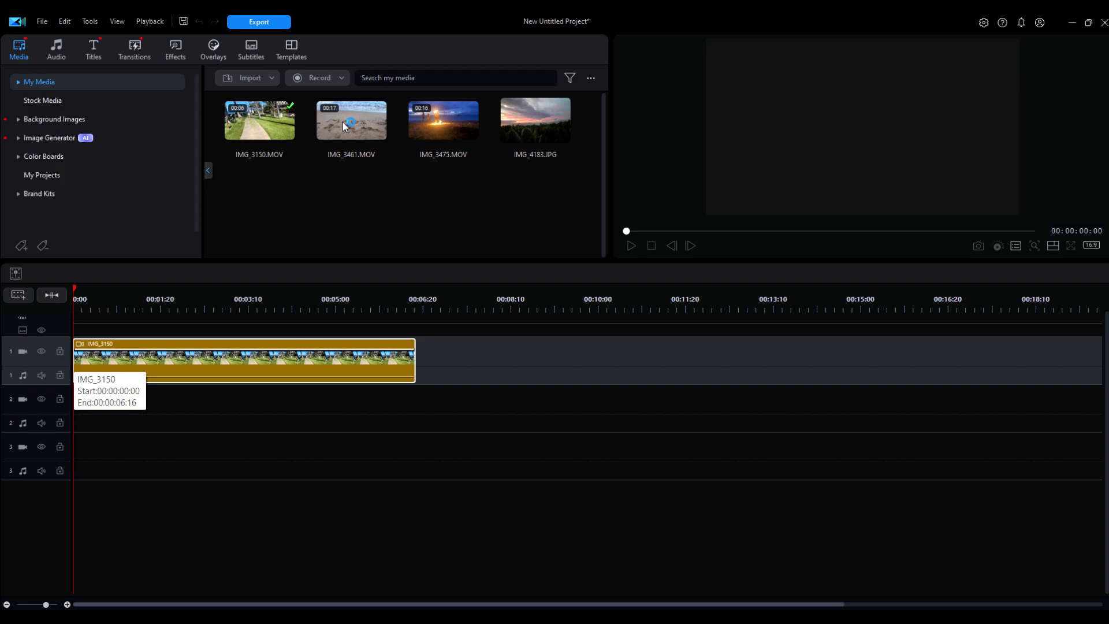
{"action": "left_click_drag", "start_coordinate": [349, 125], "coordinate": [417, 348]}
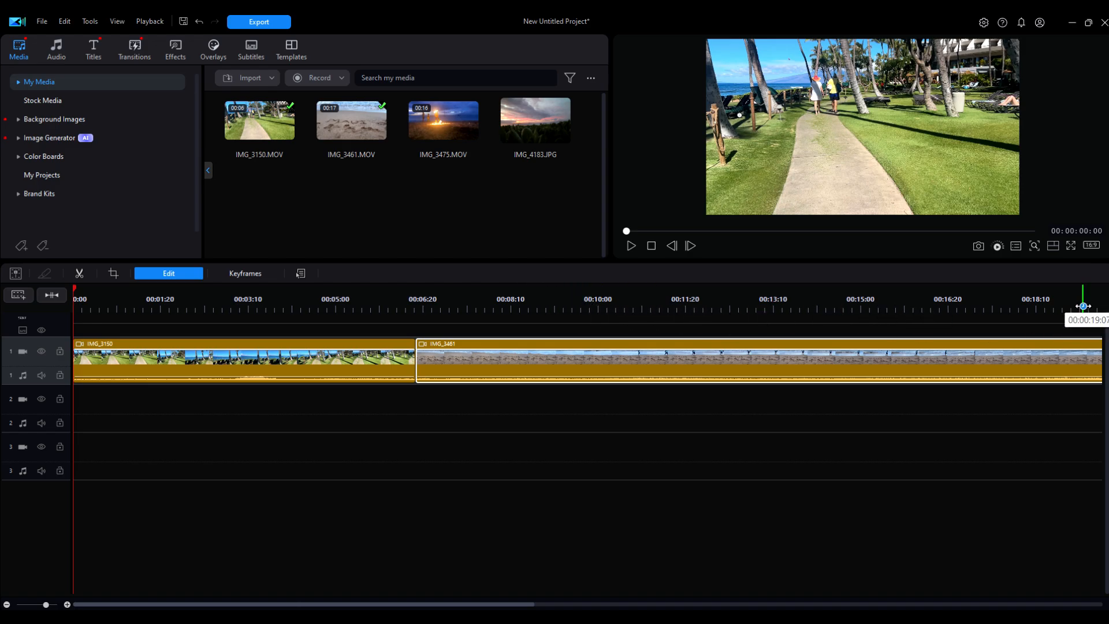
{"action": "left_click_drag", "start_coordinate": [1083, 306], "coordinate": [837, 327]}
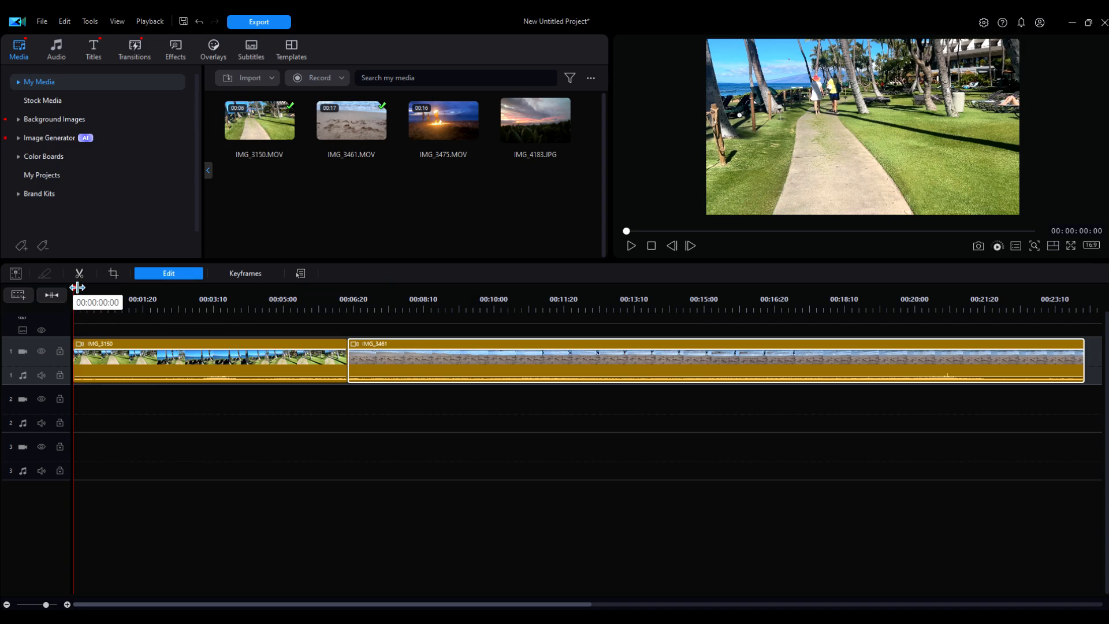
{"action": "left_click_drag", "start_coordinate": [77, 287], "coordinate": [142, 315]}
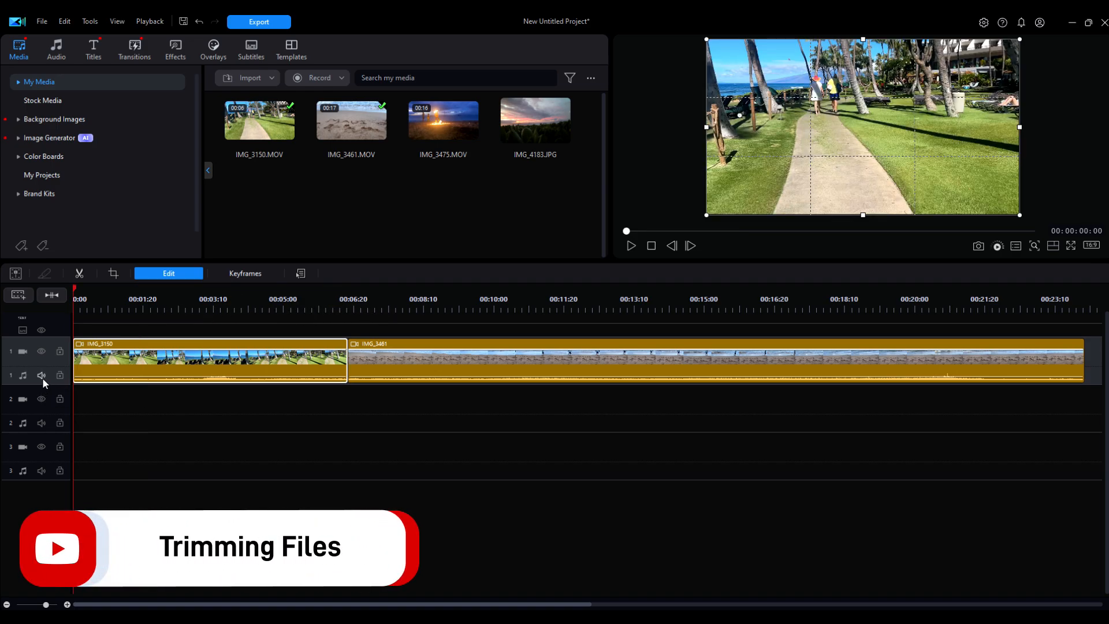
- Mute the audio of track 1 and preview the first seconds of the IMG_3150 clip
{"action": "left_click", "coordinate": [41, 375]}
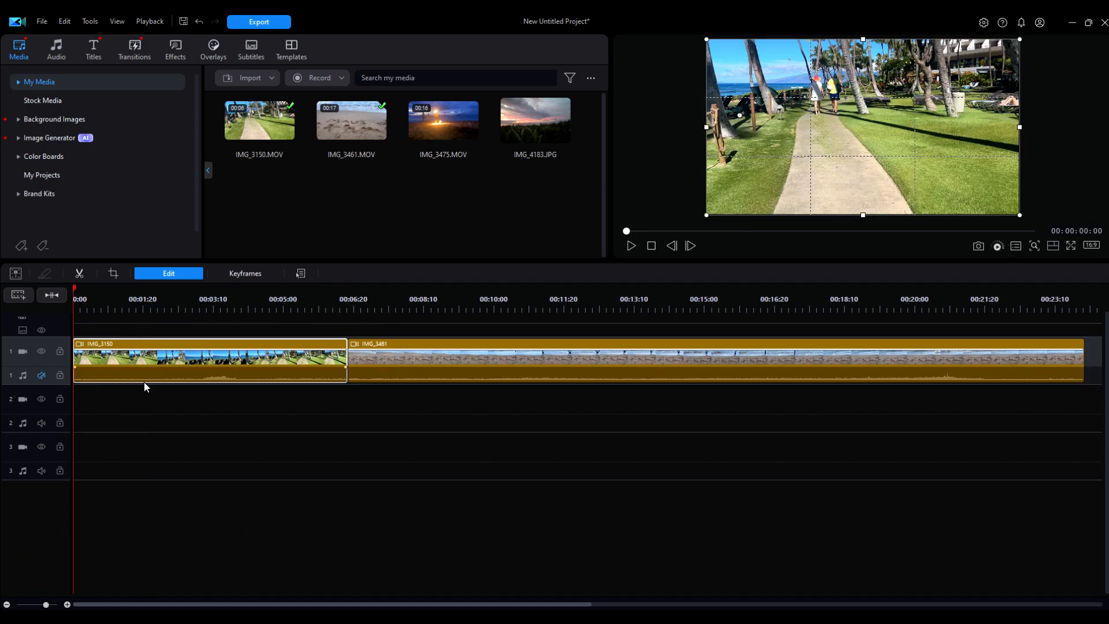
{"action": "left_click", "coordinate": [631, 246]}
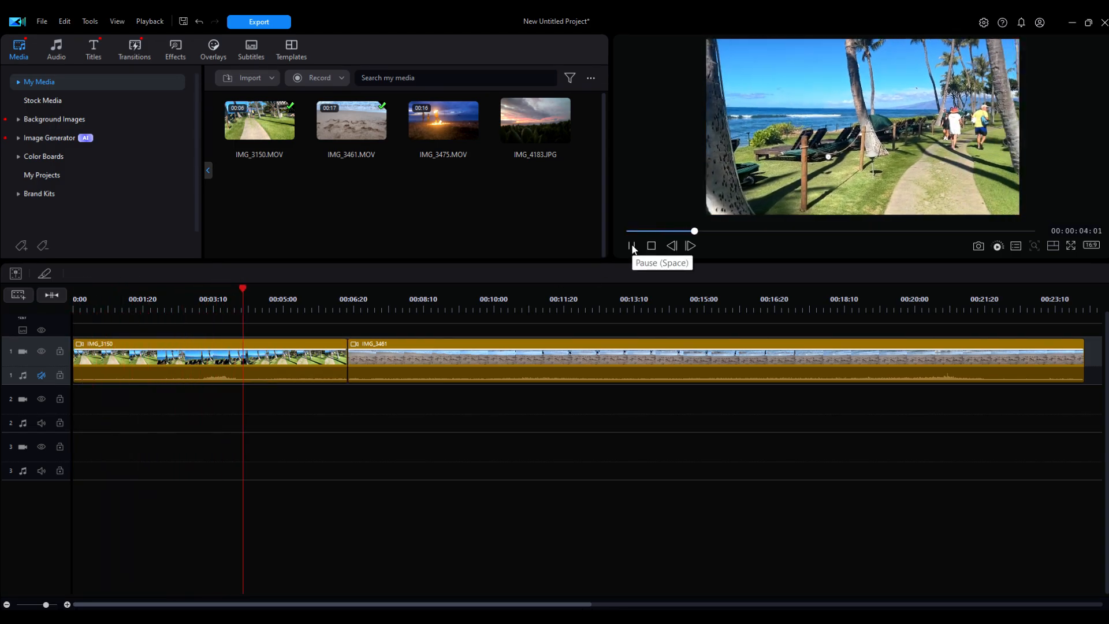
{"action": "left_click", "coordinate": [632, 245]}
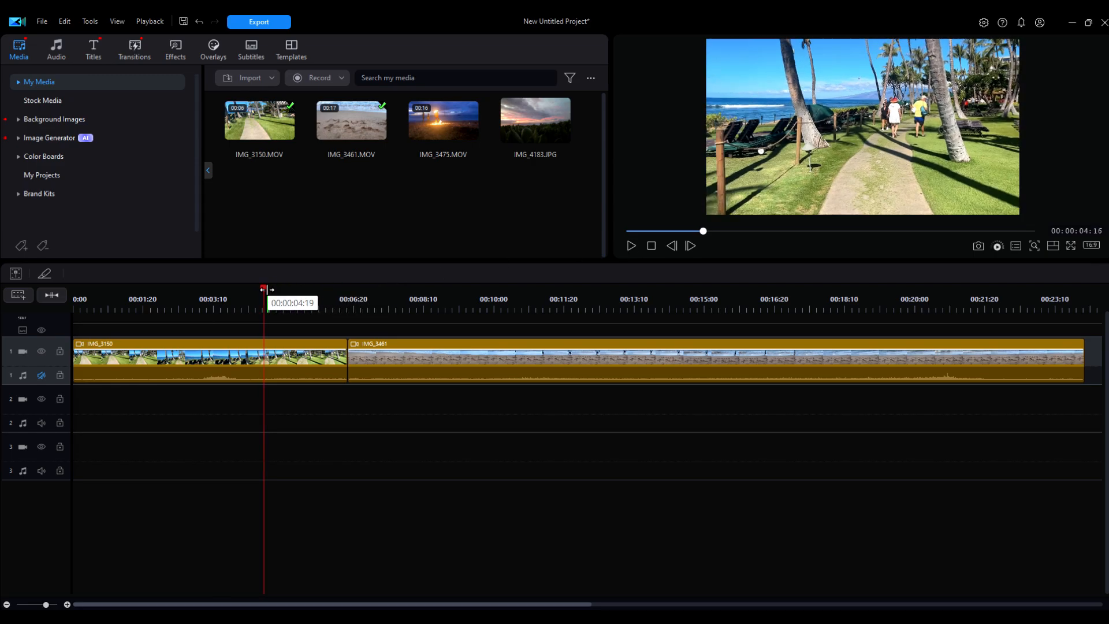
- Split the IMG_3150 clip on track 1 at 00:00:03:14, undoing and repeating the split once
{"action": "left_click_drag", "start_coordinate": [263, 288], "coordinate": [218, 289]}
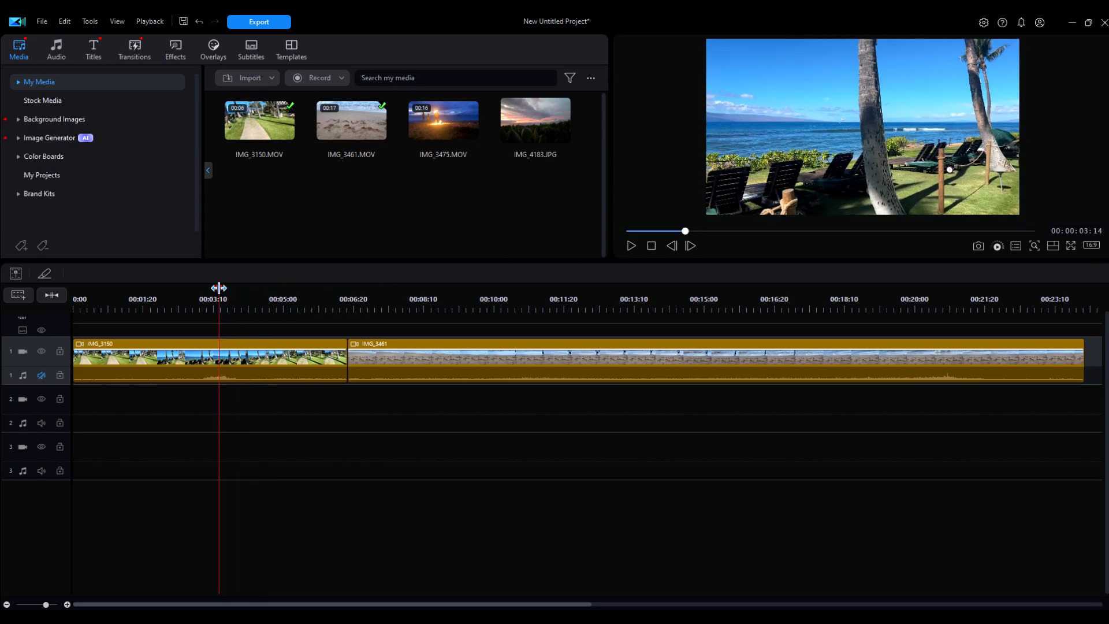
{"action": "left_click", "coordinate": [248, 354]}
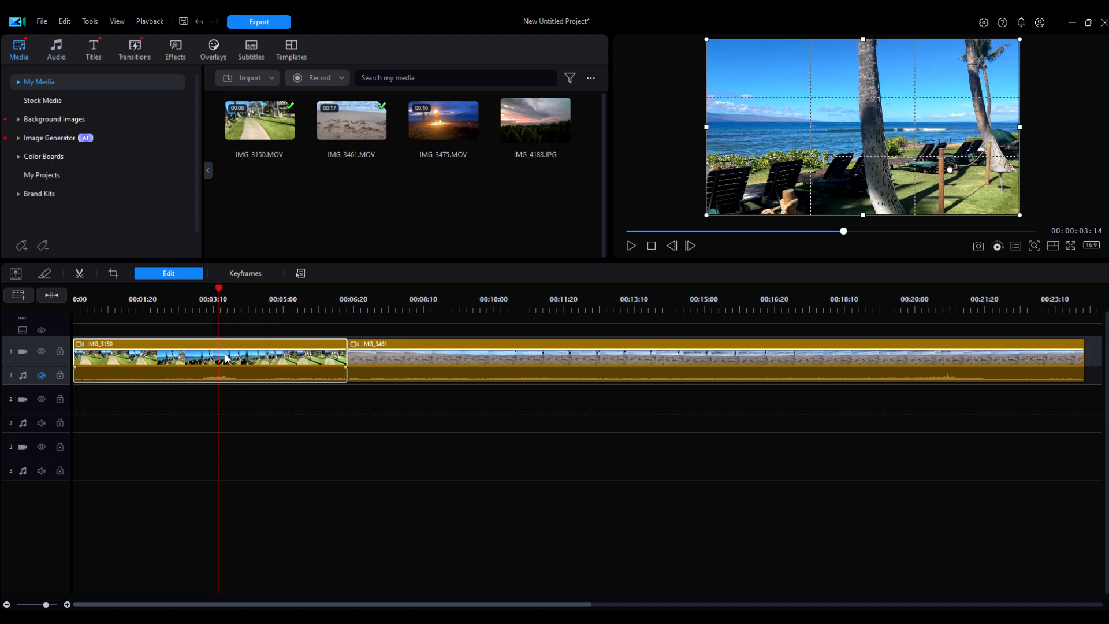
{"action": "key", "text": "ctrl+t"}
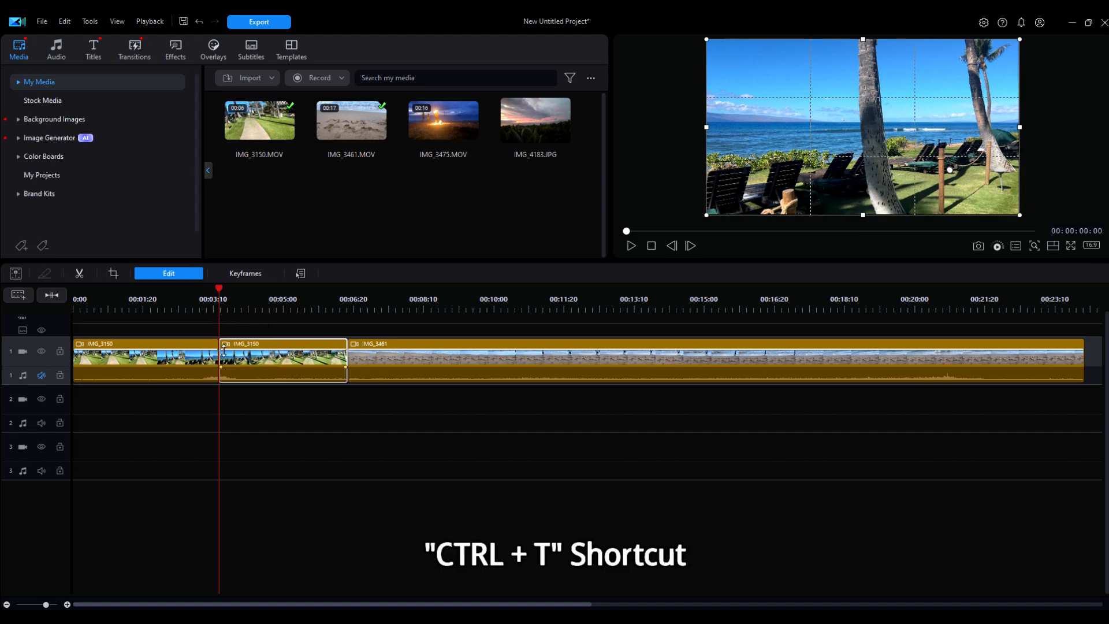
{"action": "left_click", "coordinate": [247, 357]}
{"action": "key", "text": "ctrl+z"}
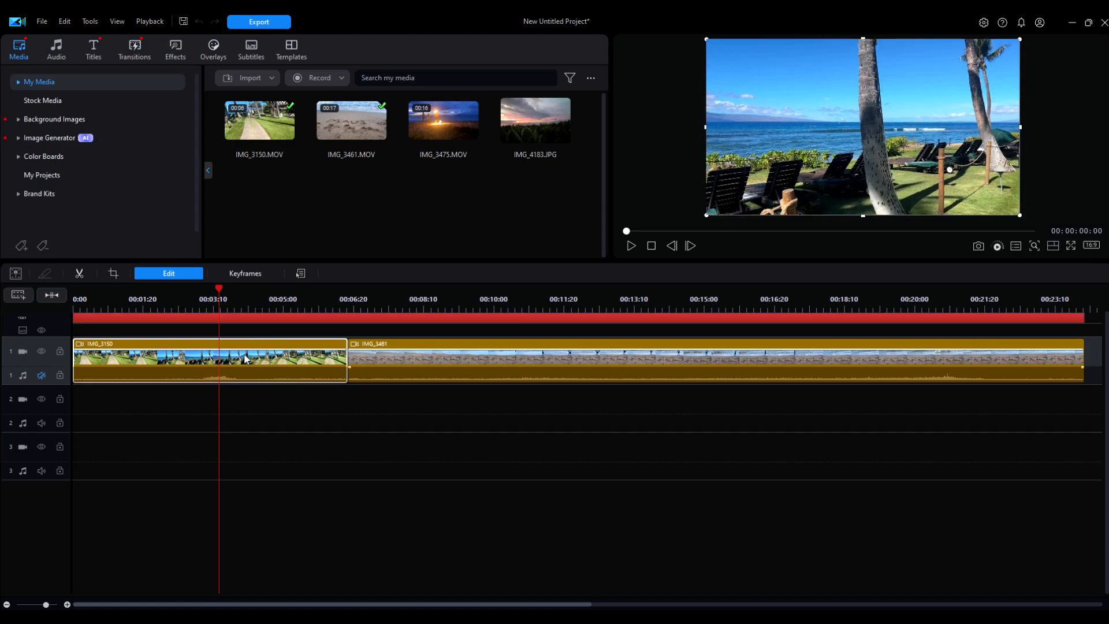
{"action": "right_click", "coordinate": [226, 358]}
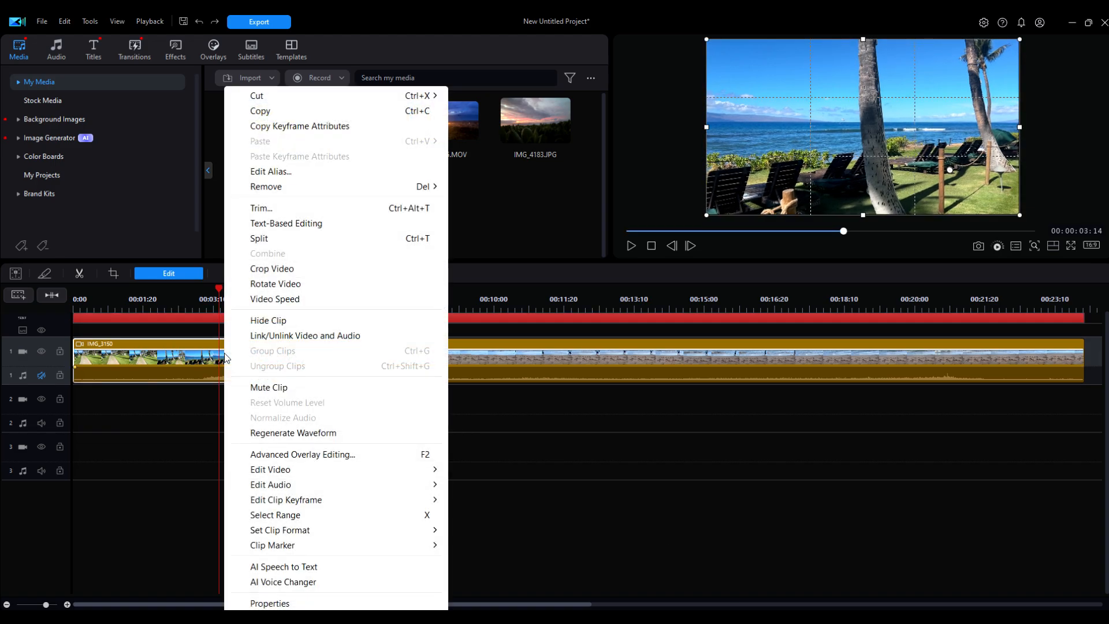
{"action": "left_click", "coordinate": [262, 240]}
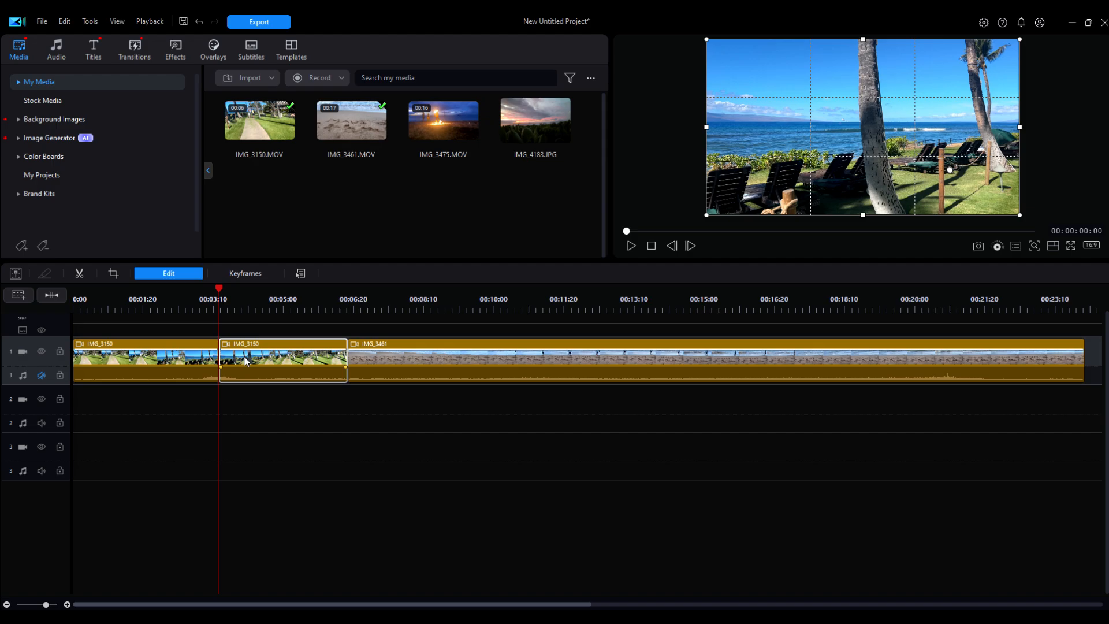
- Try removing the second part of IMG_3150 with the Remove and Leave Gap option, and undo the removal
{"action": "key", "text": "Delete"}
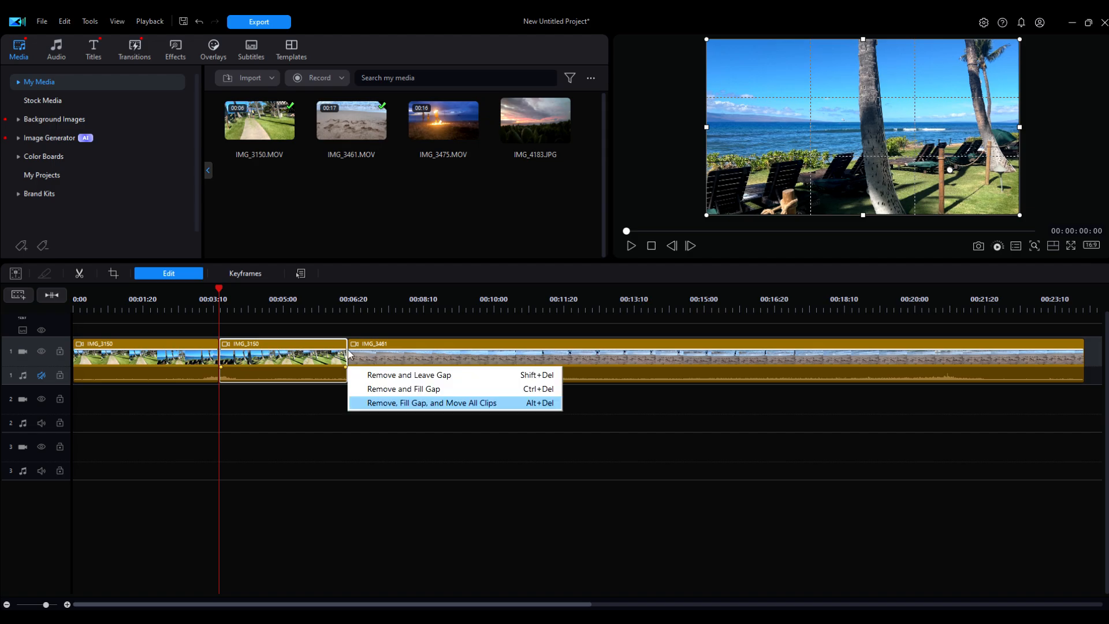
{"action": "left_click", "coordinate": [395, 376]}
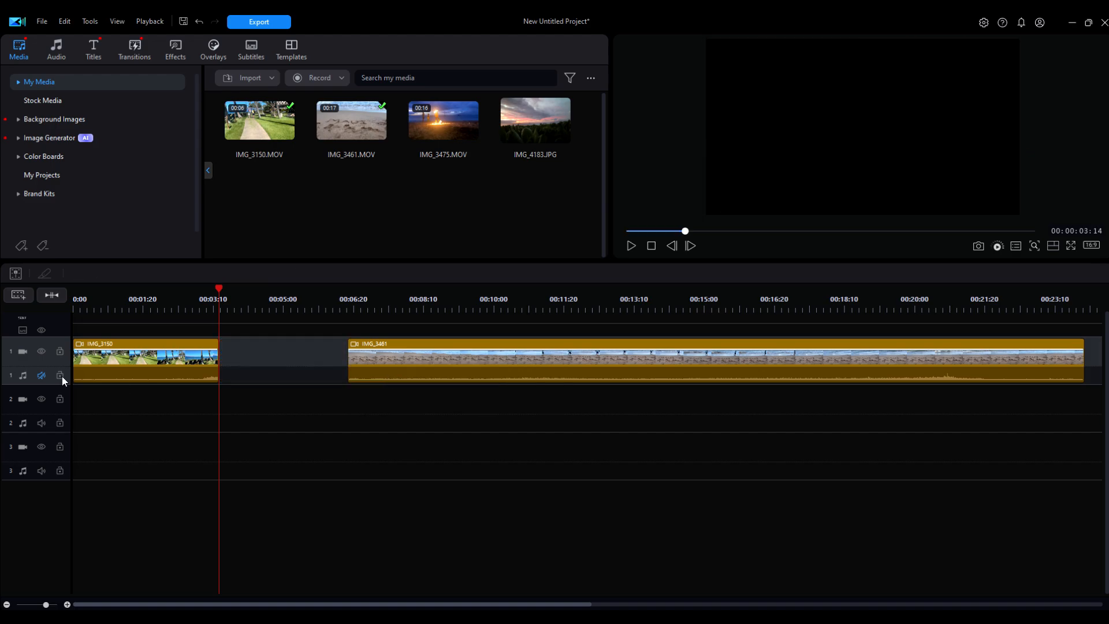
{"action": "key", "text": "ctrl+z"}
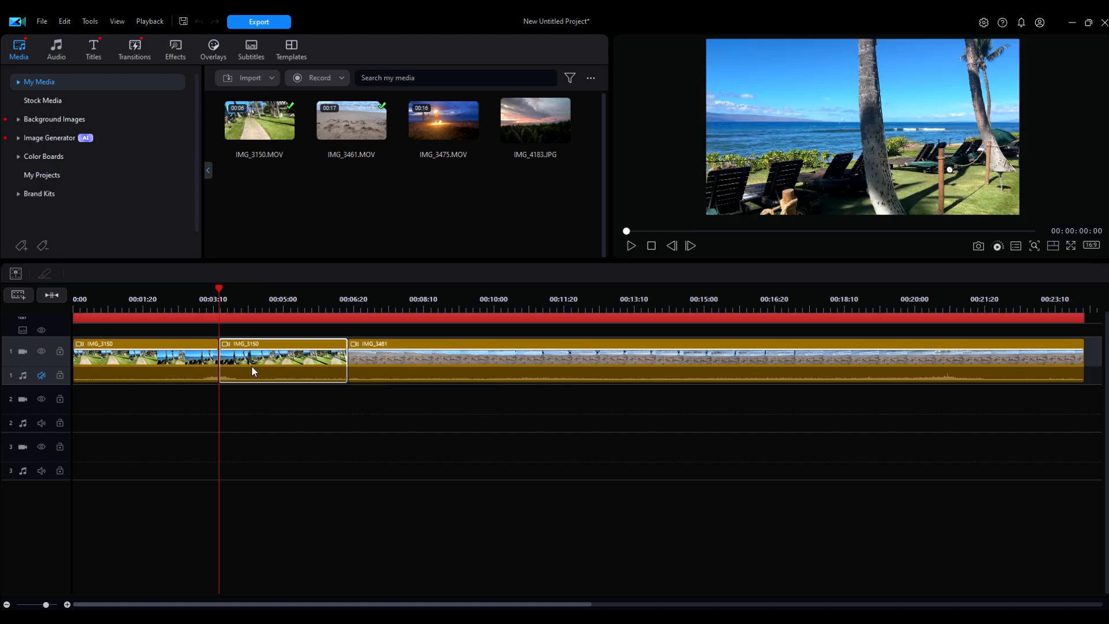
- Try removing the second part of IMG_3150 with the Remove and Fill Gap option, and undo the removal
{"action": "key", "text": "Delete"}
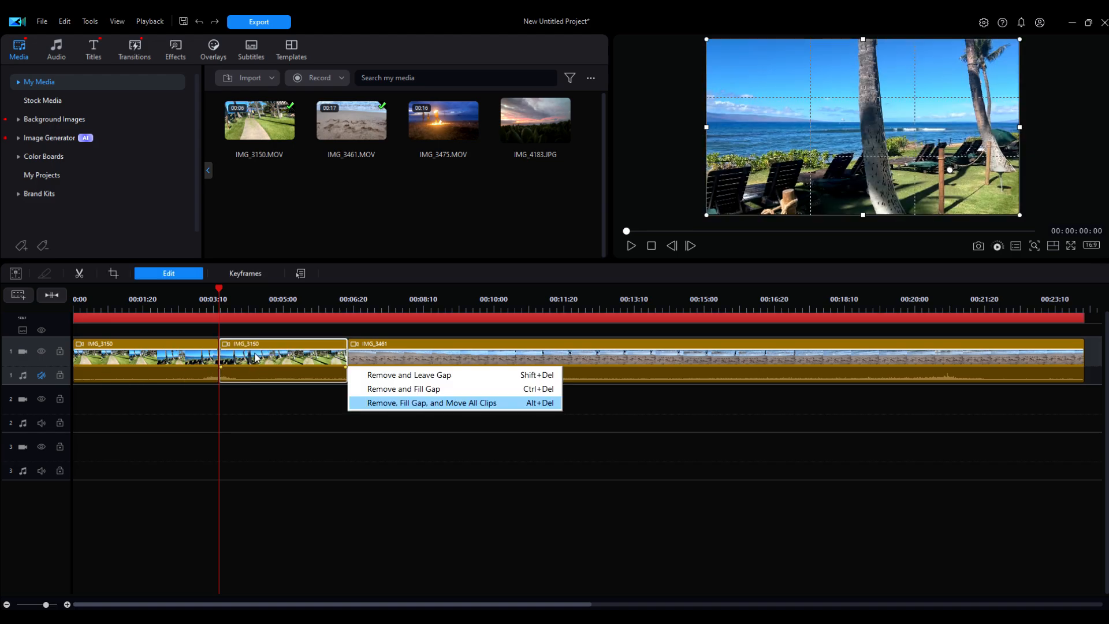
{"action": "left_click", "coordinate": [435, 387]}
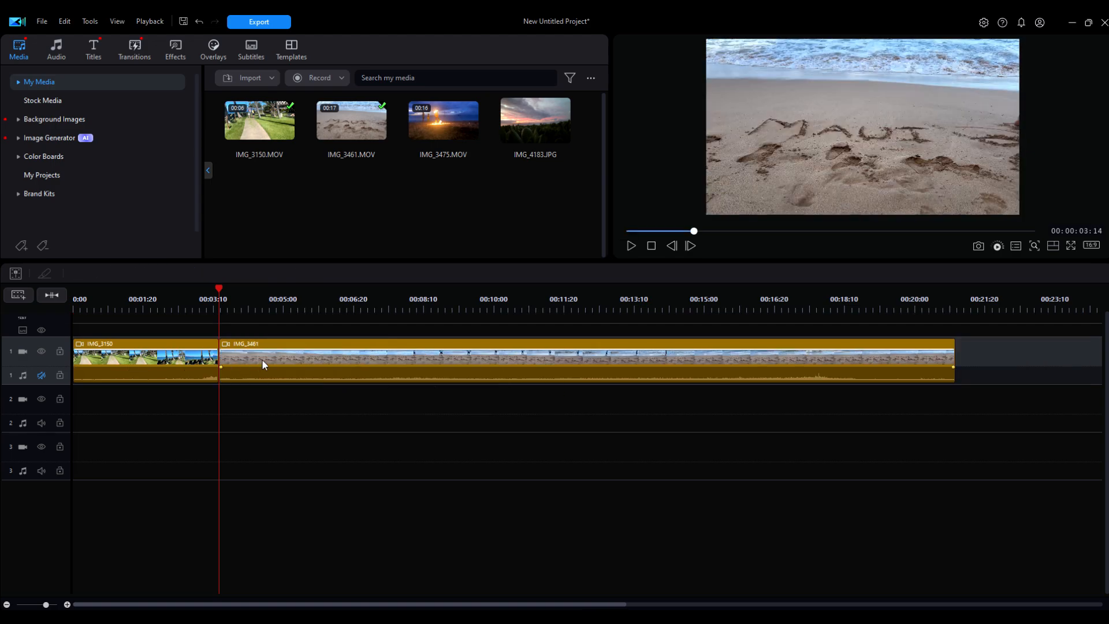
{"action": "key", "text": "ctrl+z"}
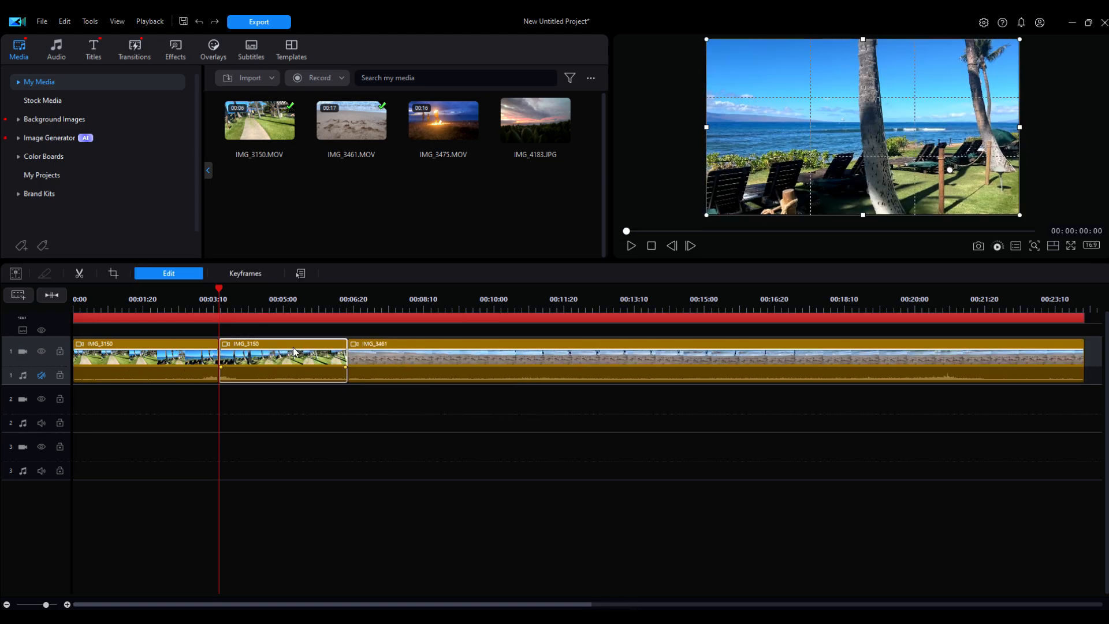
- Dismiss the removal options and place the image IMG_4183.JPG on video track 2 beneath the IMG_3461 clip
{"action": "key", "text": "Delete"}
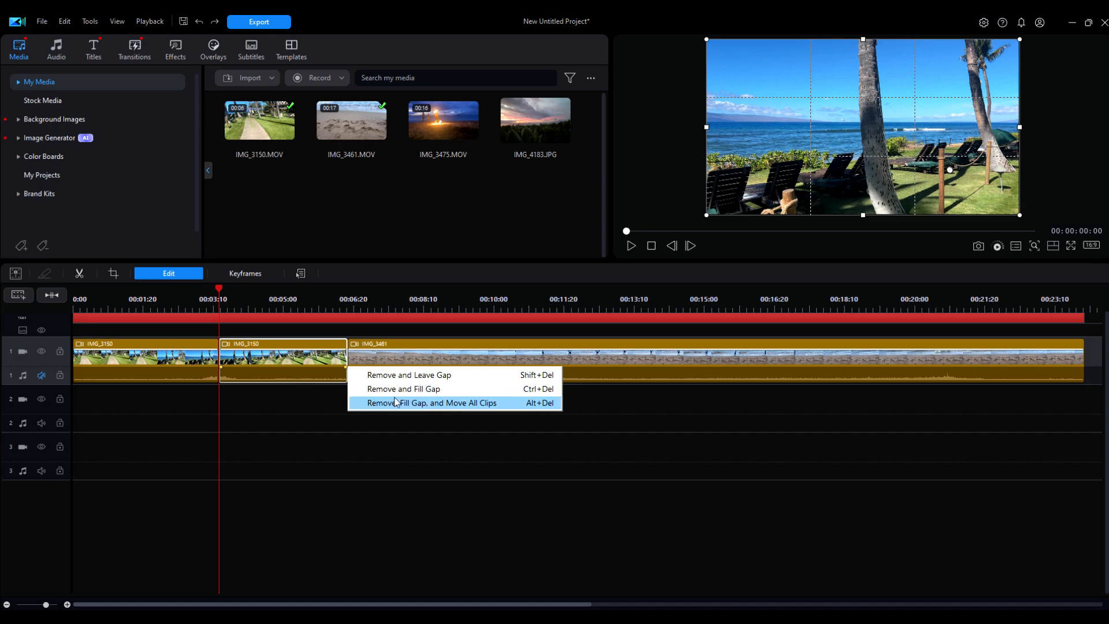
{"action": "left_click", "coordinate": [384, 234]}
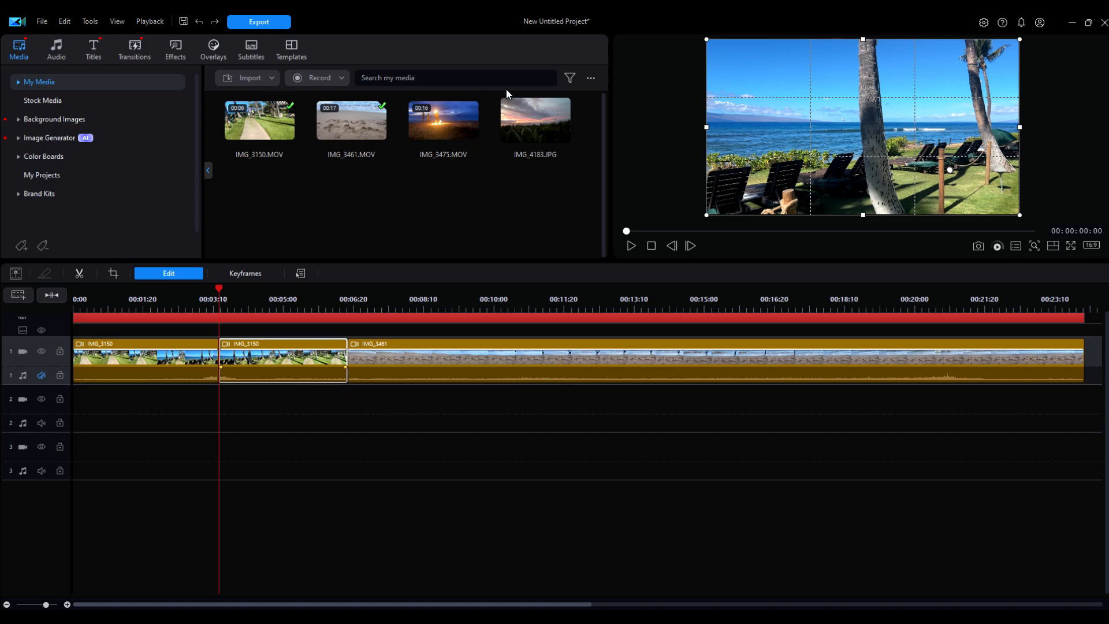
{"action": "left_click_drag", "start_coordinate": [506, 90], "coordinate": [420, 409]}
- Try removing the second part of IMG_3150 with Remove, Fill Gap, and Move All Clips while IMG_4183 is on track 2
{"action": "left_click", "coordinate": [294, 354]}
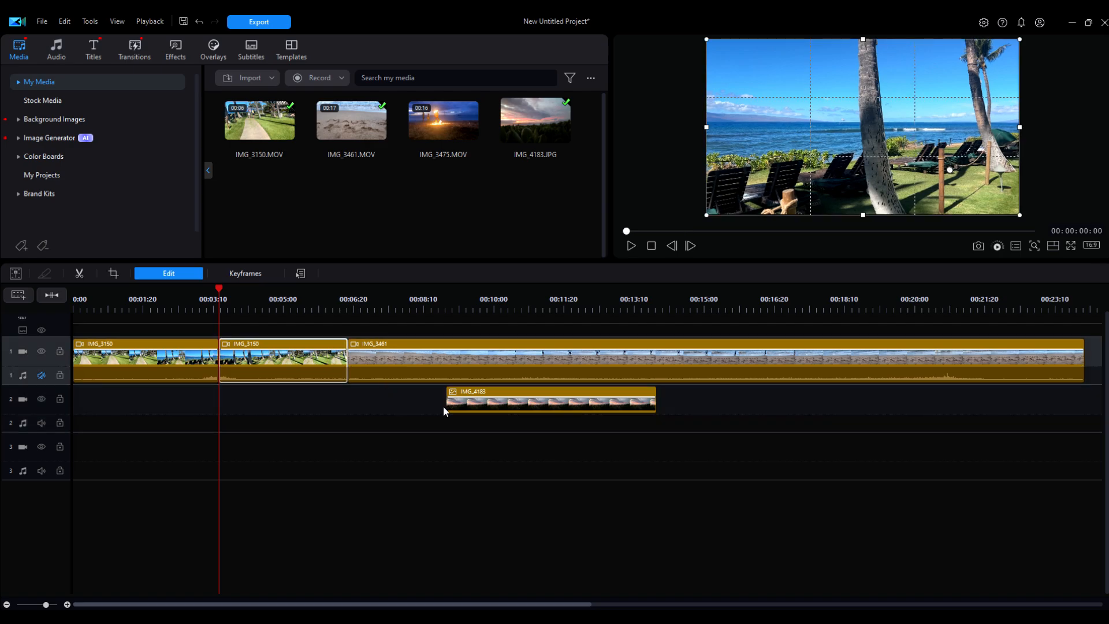
{"action": "key", "text": "Delete"}
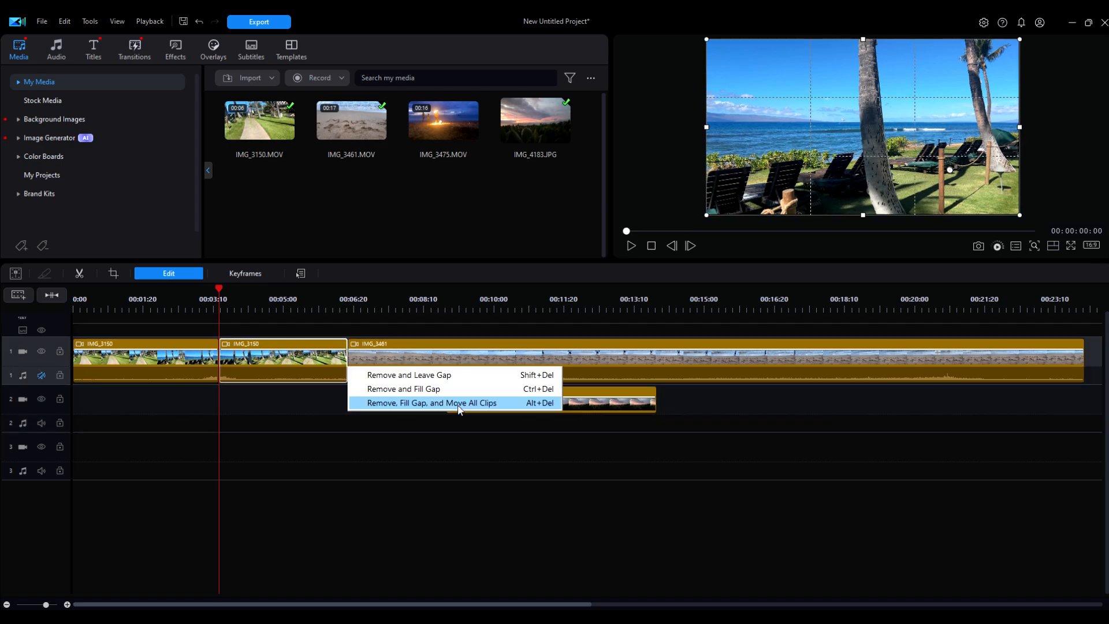
{"action": "left_click", "coordinate": [460, 404]}
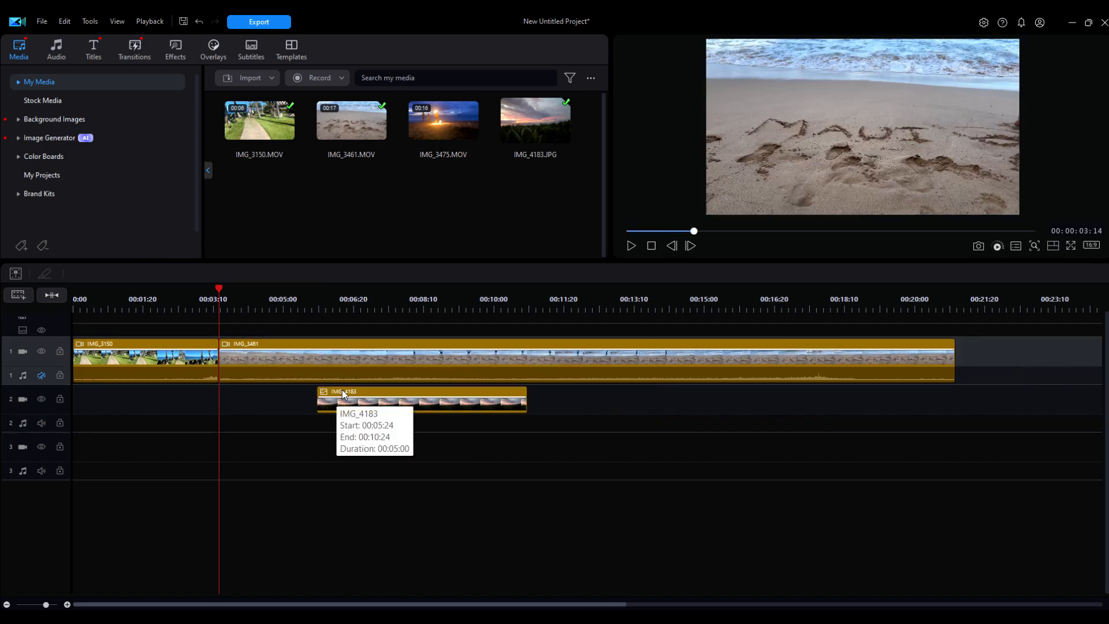
- Undo the removal of the second IMG_3150 part and take IMG_4183 off track 2
{"action": "left_click", "coordinate": [343, 393]}
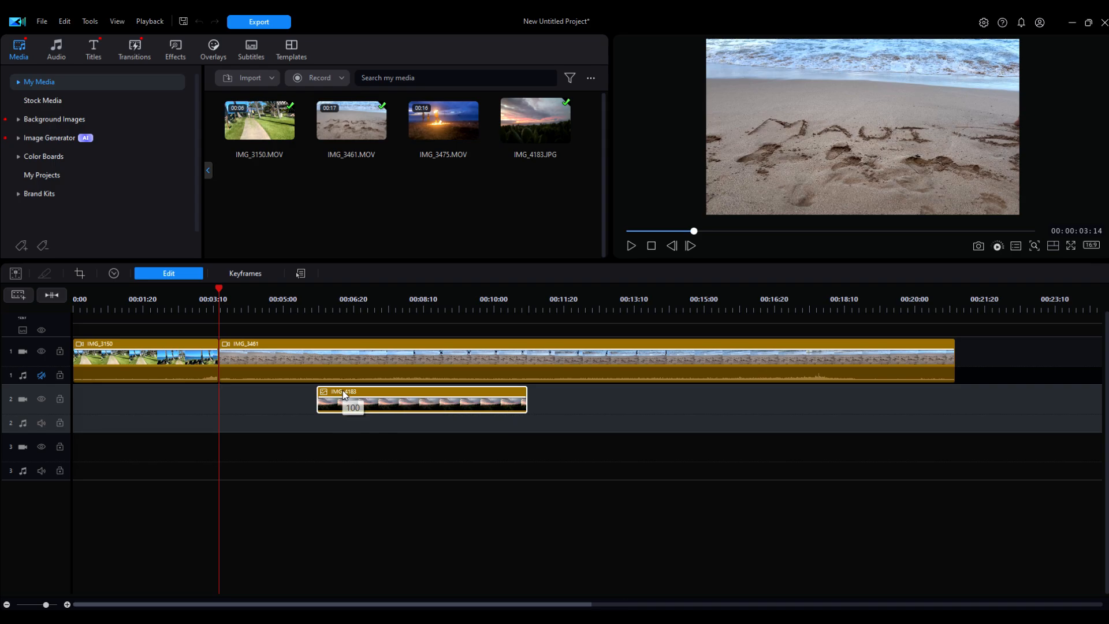
{"action": "key", "text": "ctrl+z"}
{"action": "key", "text": "Delete"}
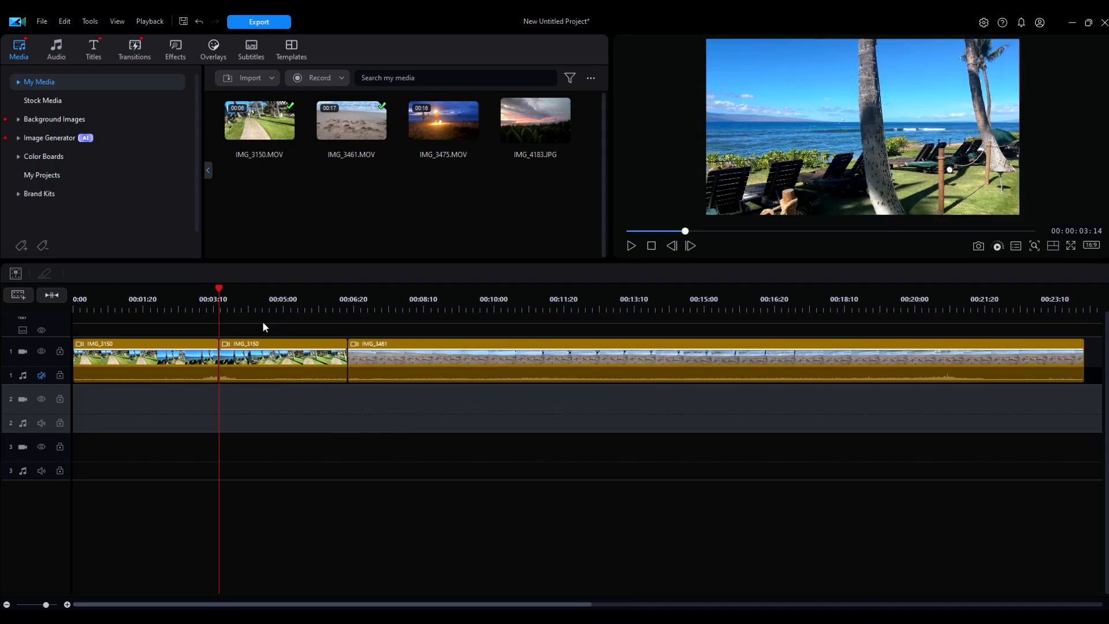
- Remove the second part of IMG_3150 with the Remove, Fill Gap, and Move All Clips option
{"action": "left_click", "coordinate": [245, 356]}
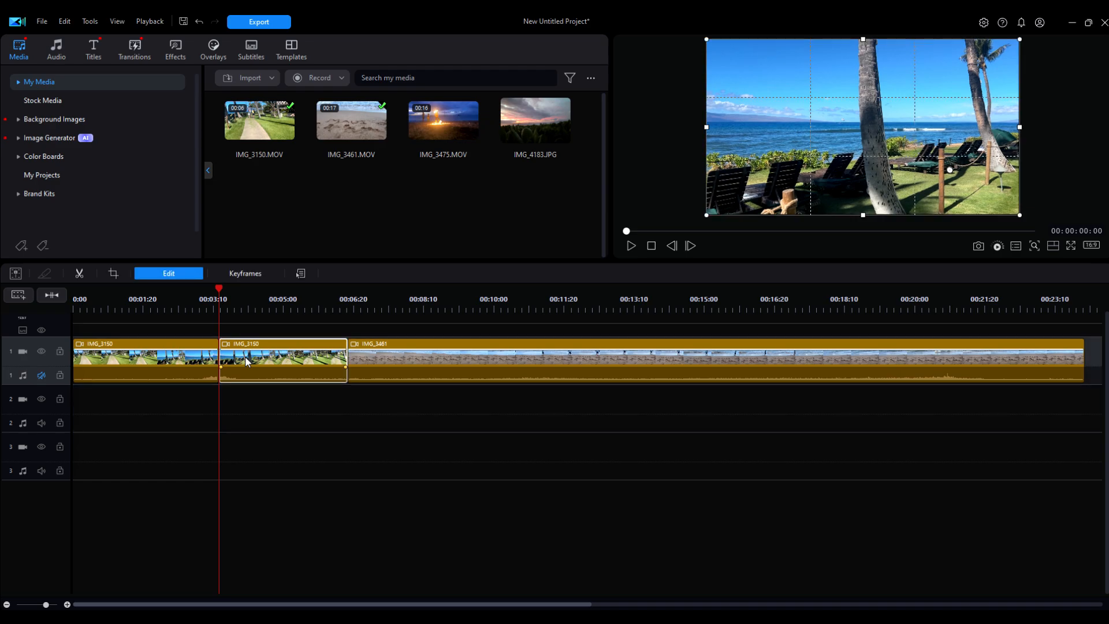
{"action": "key", "text": "Delete"}
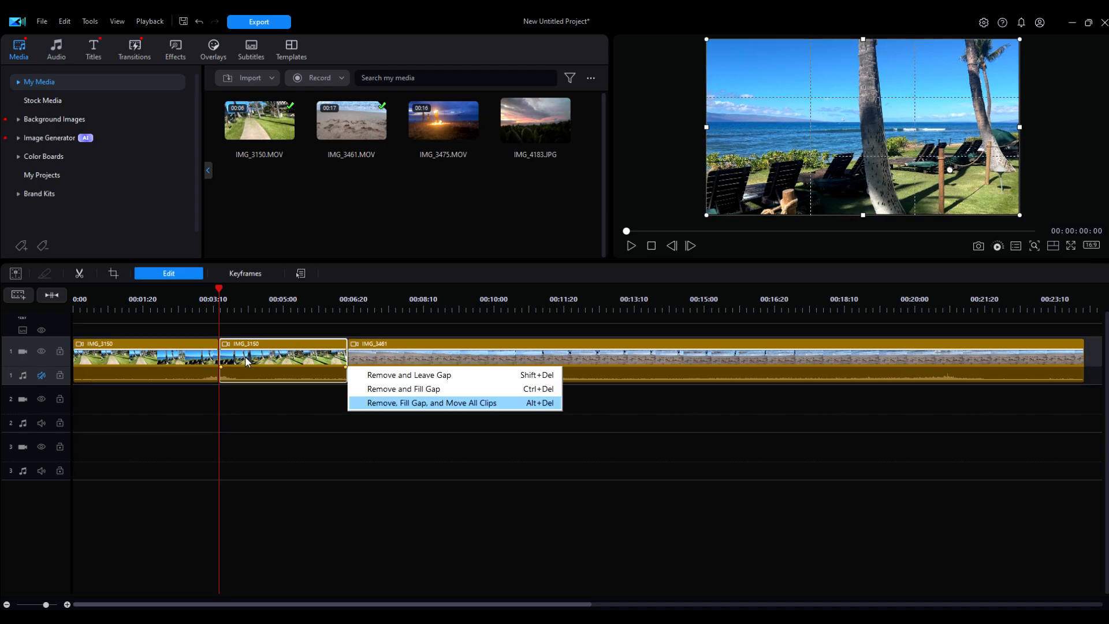
{"action": "left_click", "coordinate": [402, 403]}
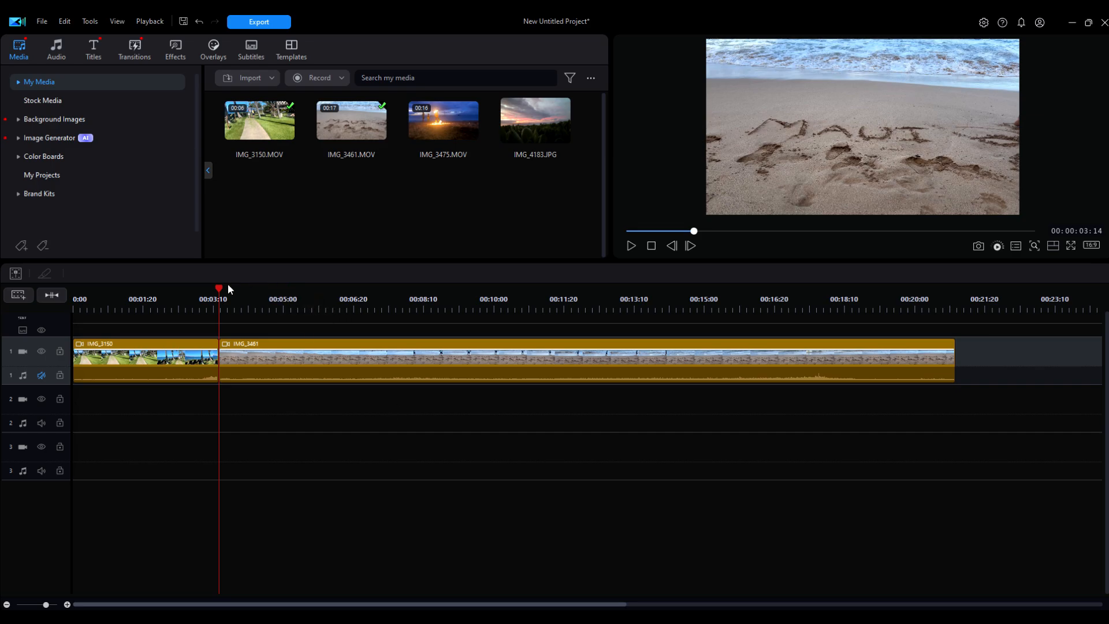
- Split the IMG_3461 clip at 00:00:14:01 and remove the part after the split
{"action": "left_click_drag", "start_coordinate": [220, 289], "coordinate": [665, 330]}
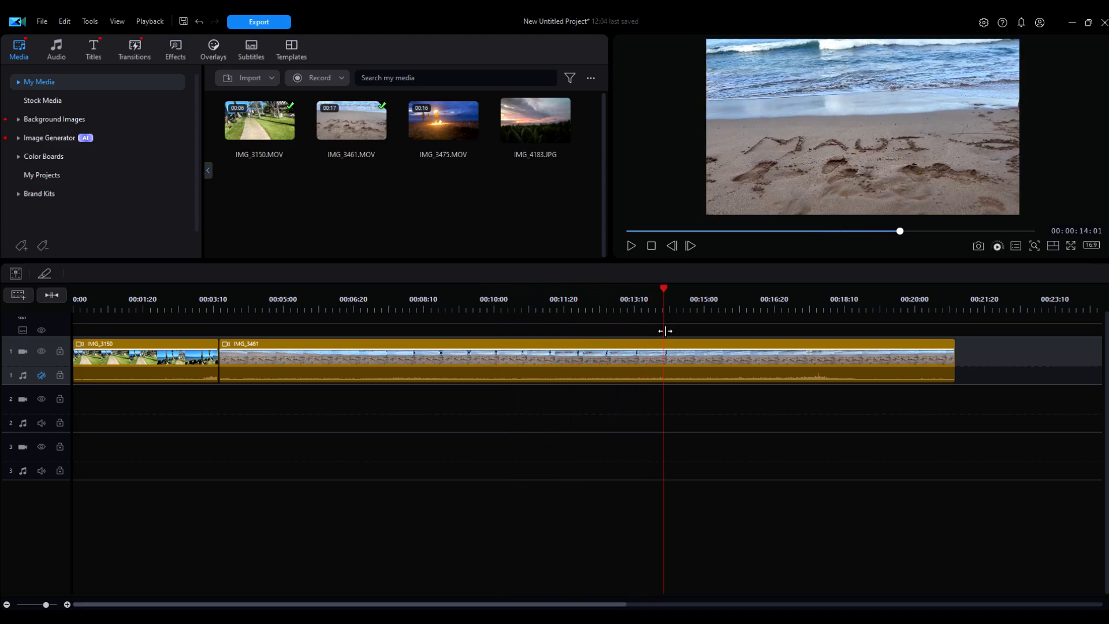
{"action": "left_click", "coordinate": [707, 352]}
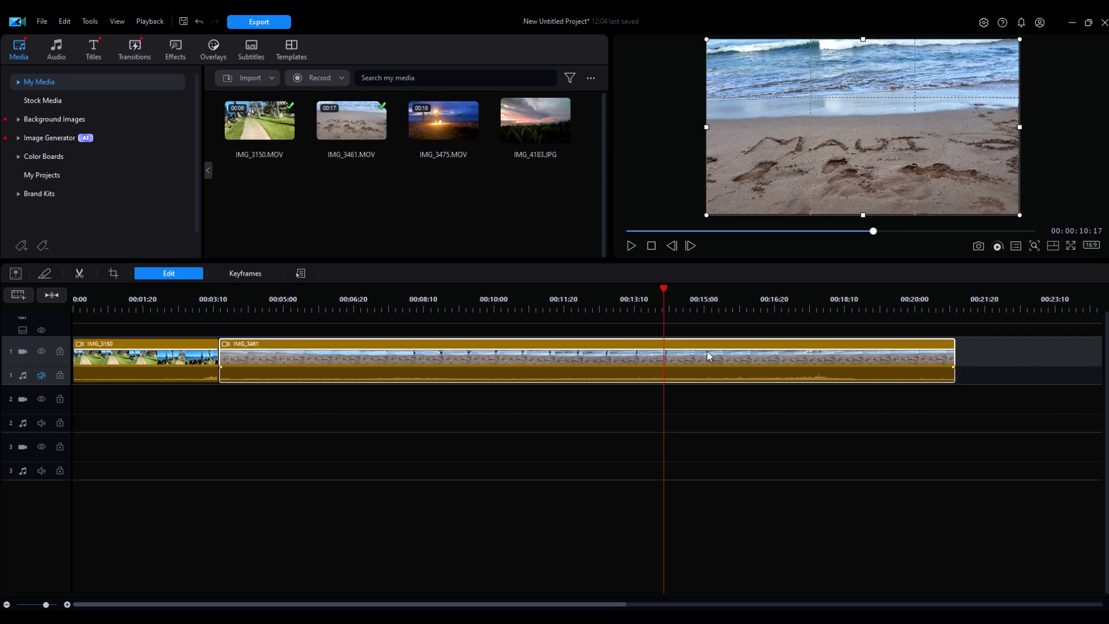
{"action": "key", "text": "ctrl+t"}
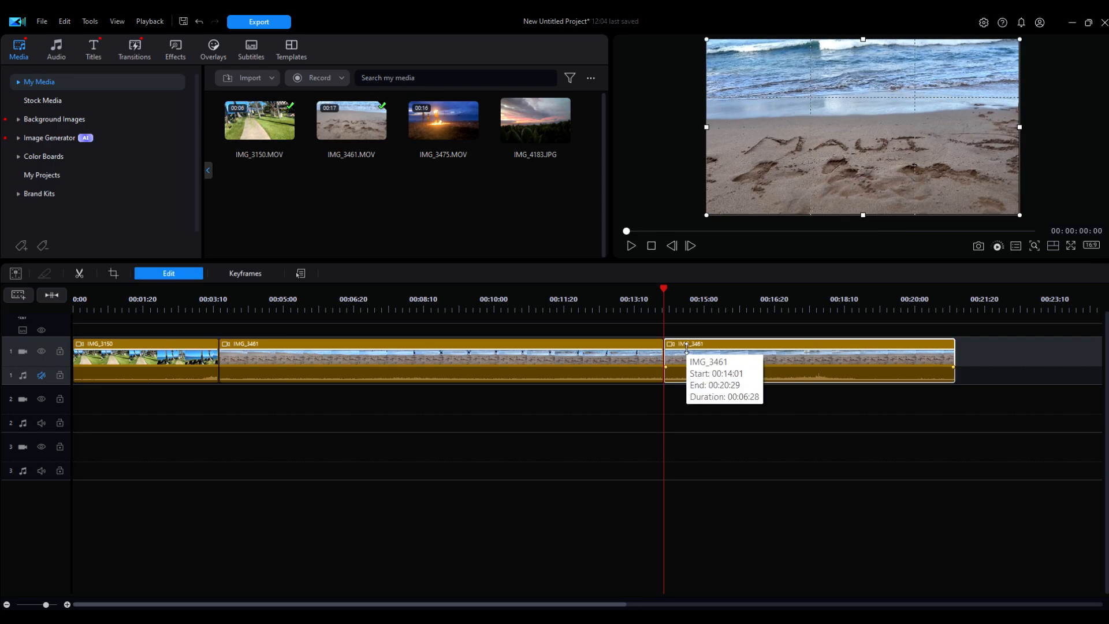
{"action": "key", "text": "Delete"}
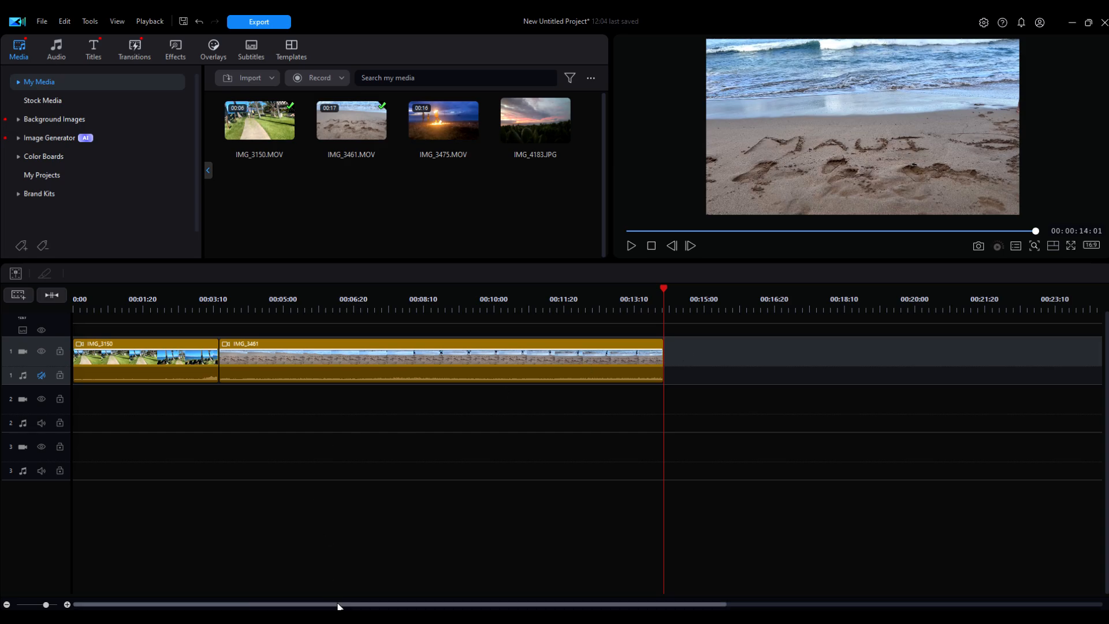
- Play the cut between IMG_3150 and IMG_3461 from 00:00:03:00, pausing shortly after it
{"action": "left_click", "coordinate": [198, 312]}
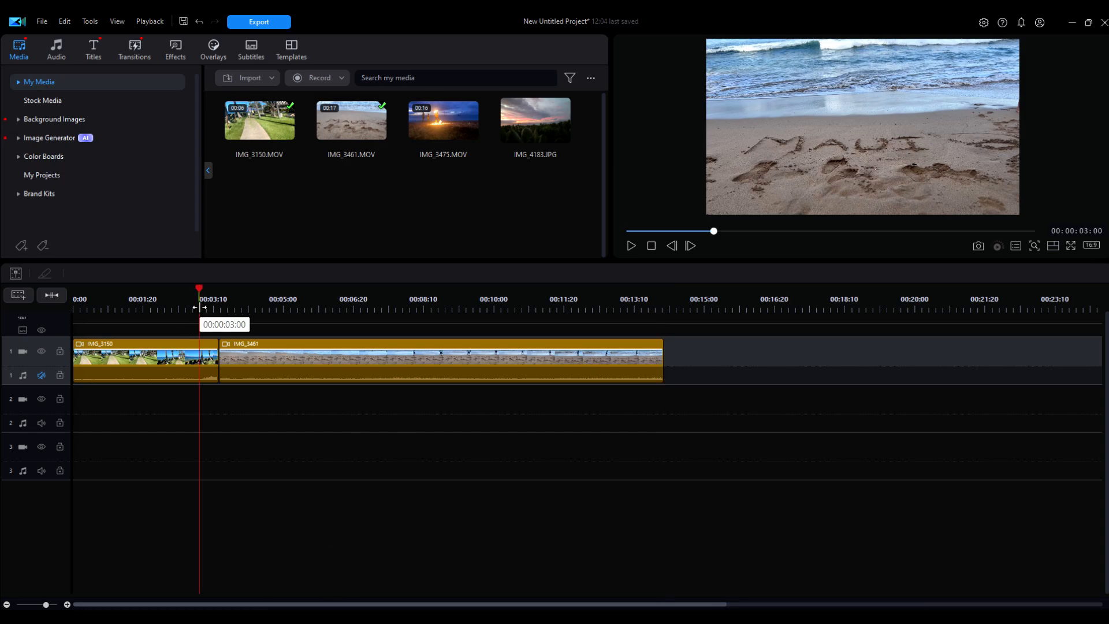
{"action": "left_click", "coordinate": [631, 245]}
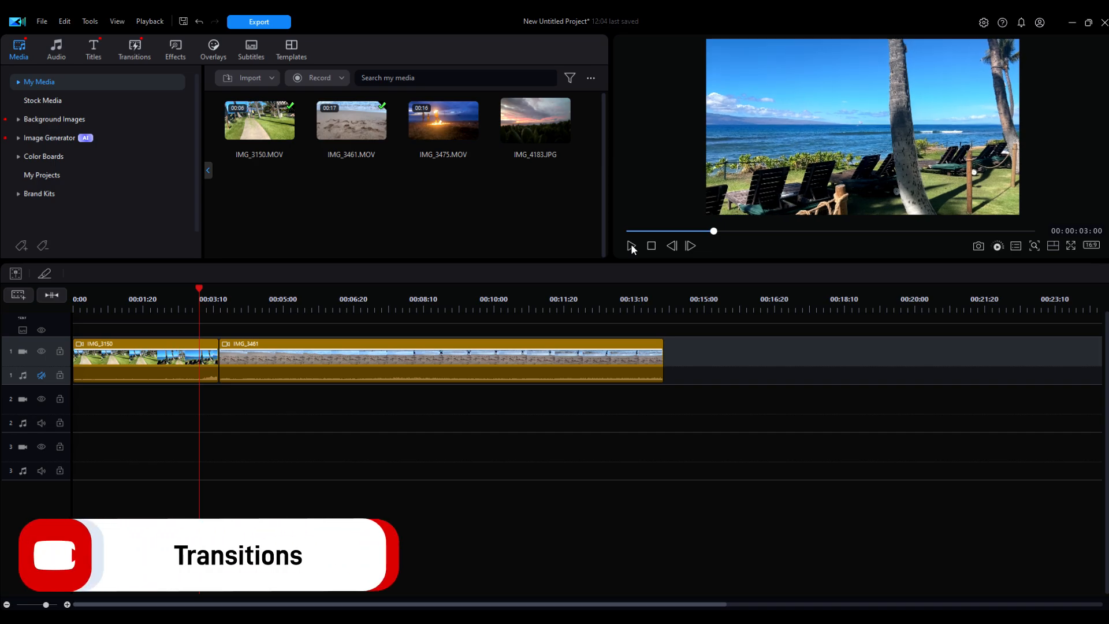
{"action": "left_click", "coordinate": [631, 246]}
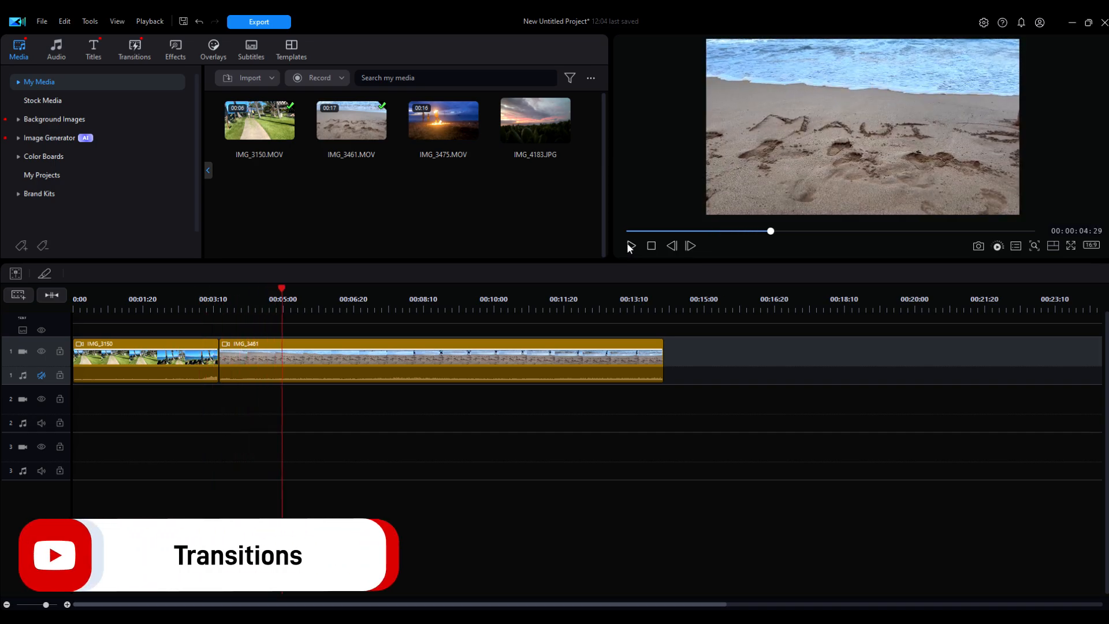
- Browse the Popular, Basic and Camera transitions and place Camera 03 between the IMG_3150 and IMG_3461 clips
{"action": "left_click", "coordinate": [136, 52]}
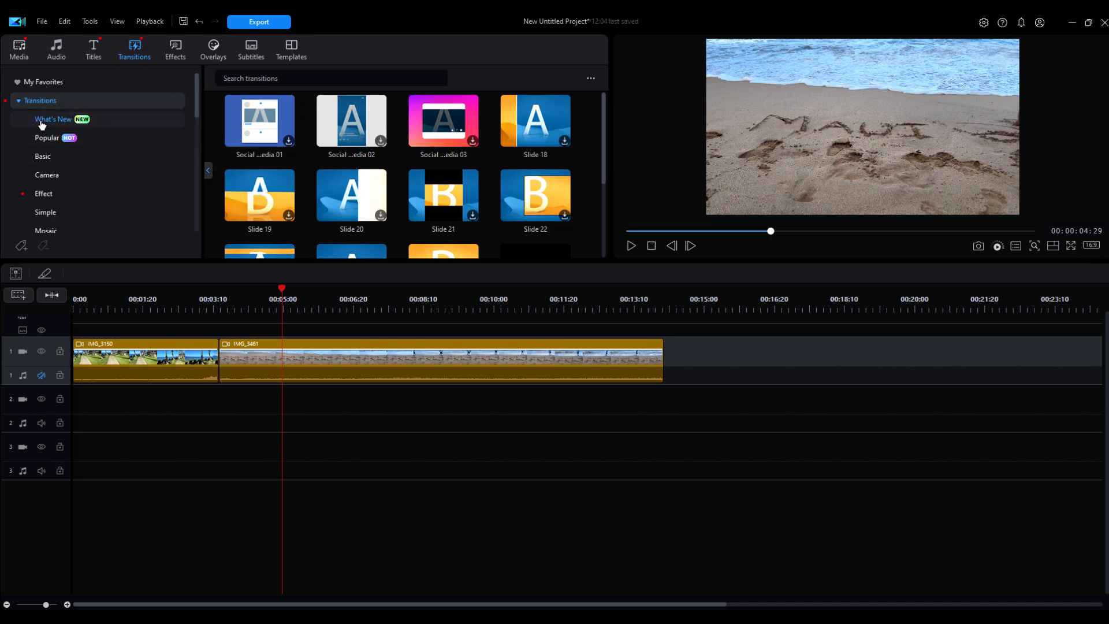
{"action": "scroll", "coordinate": [260, 124], "scroll_direction": "down", "scroll_amount": 3}
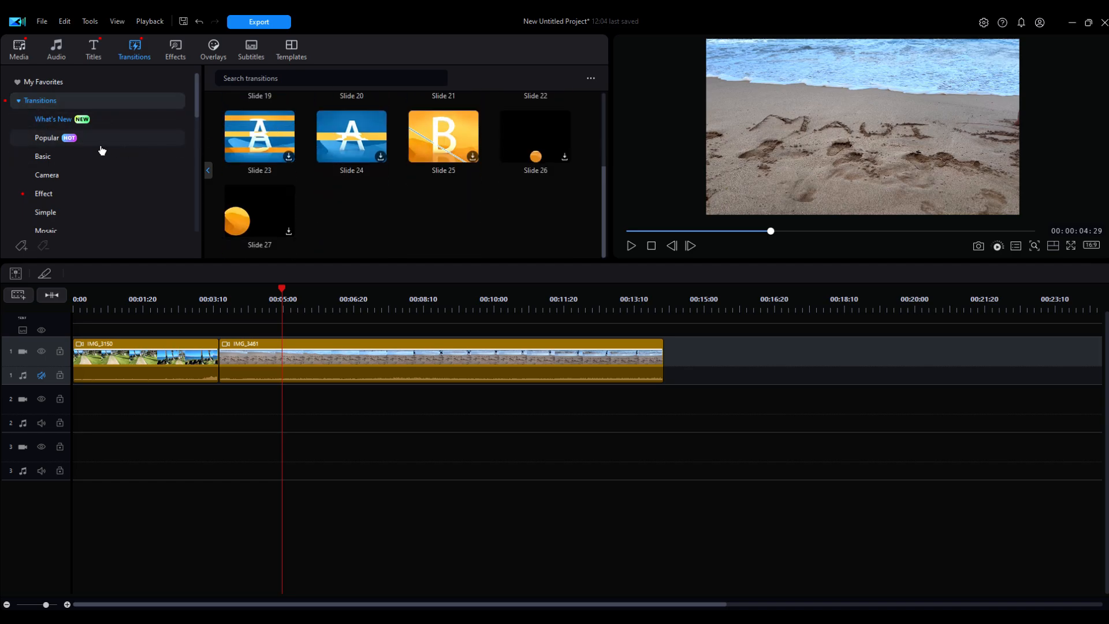
{"action": "scroll", "coordinate": [322, 148], "scroll_direction": "down", "scroll_amount": 2}
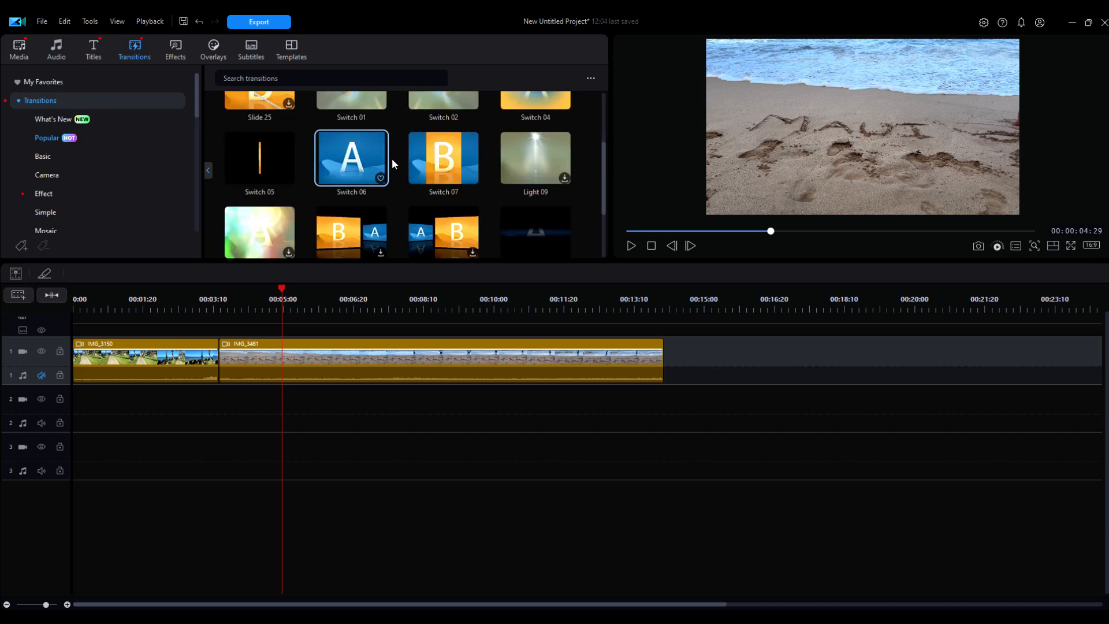
{"action": "left_click", "coordinate": [437, 167]}
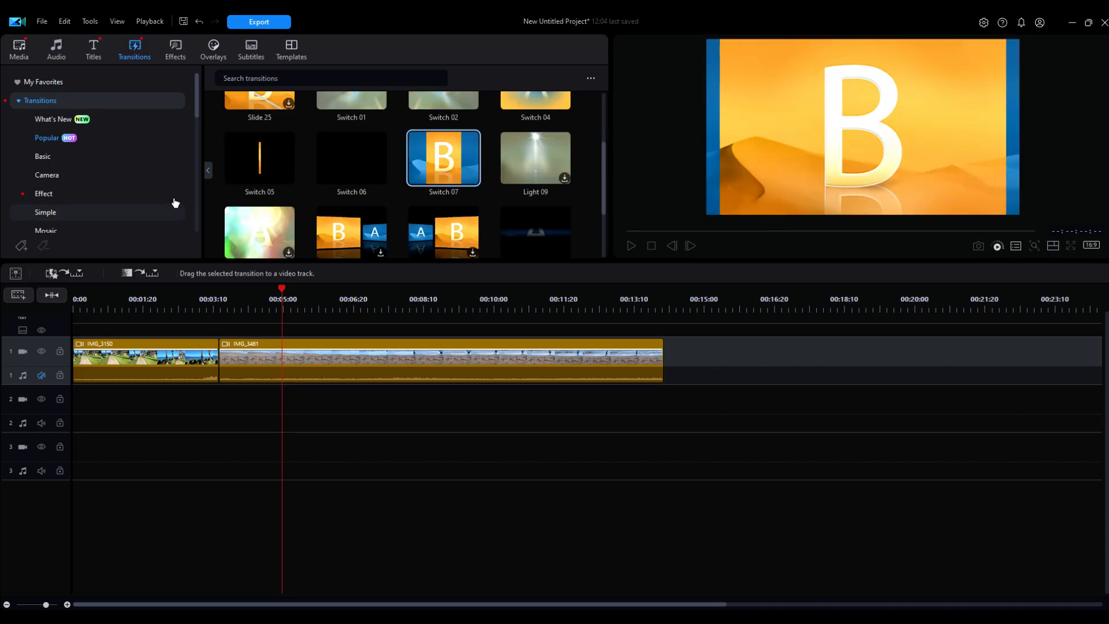
{"action": "left_click", "coordinate": [92, 166]}
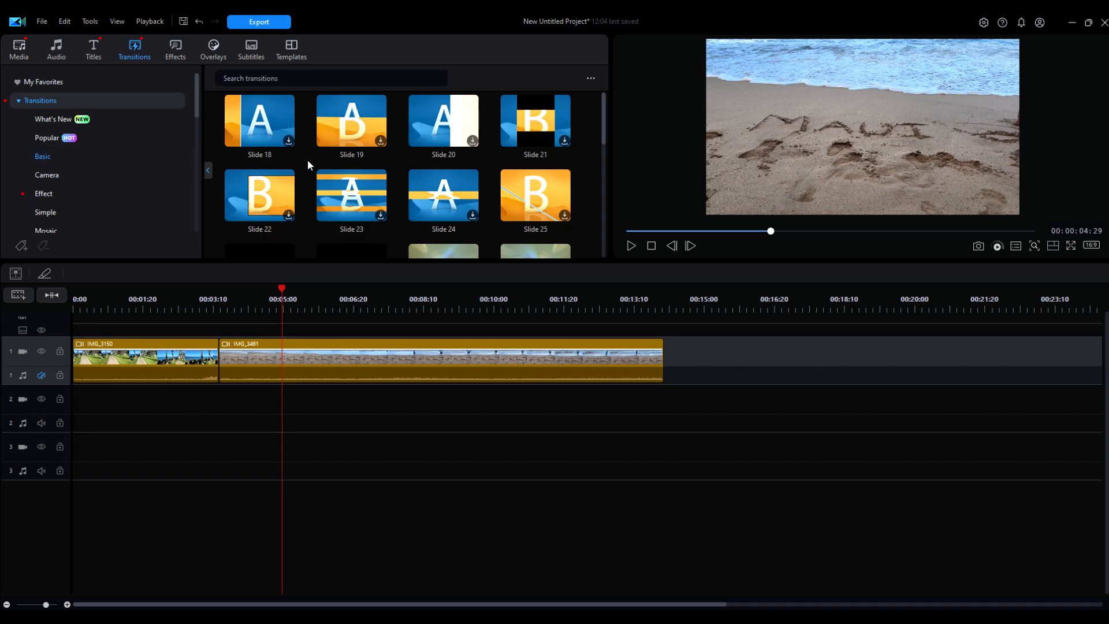
{"action": "left_click", "coordinate": [99, 172]}
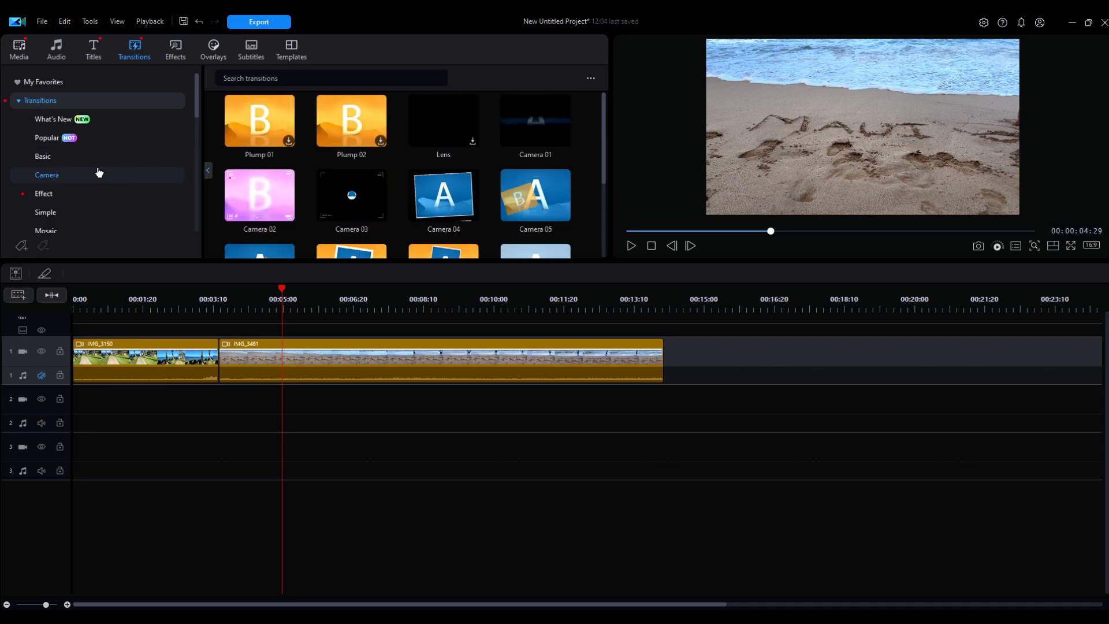
{"action": "left_click", "coordinate": [354, 196]}
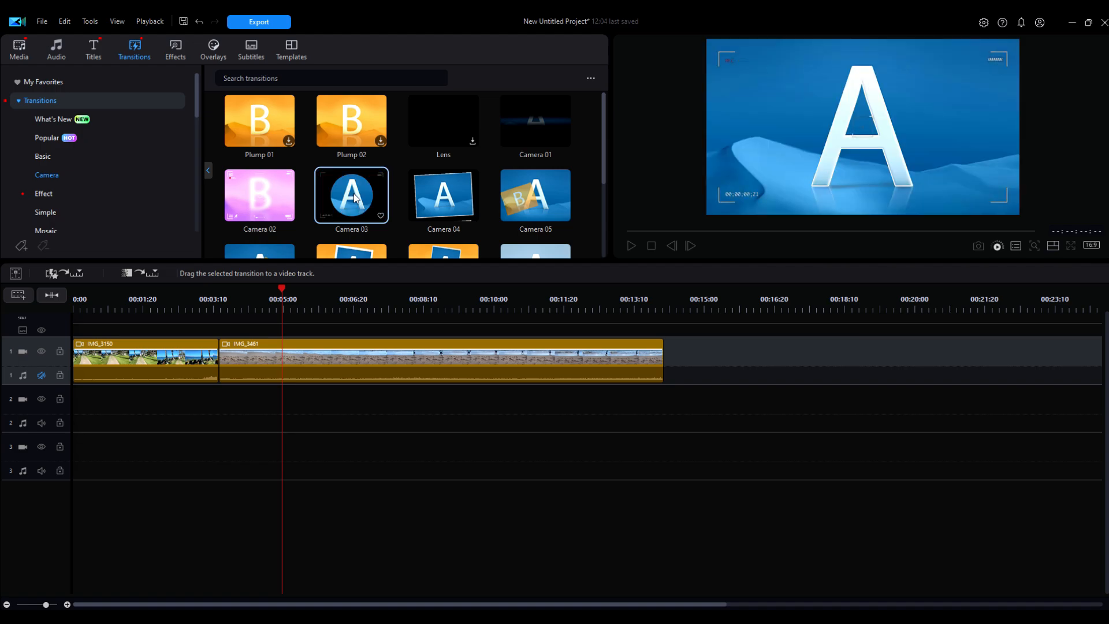
{"action": "left_click_drag", "start_coordinate": [355, 198], "coordinate": [219, 358]}
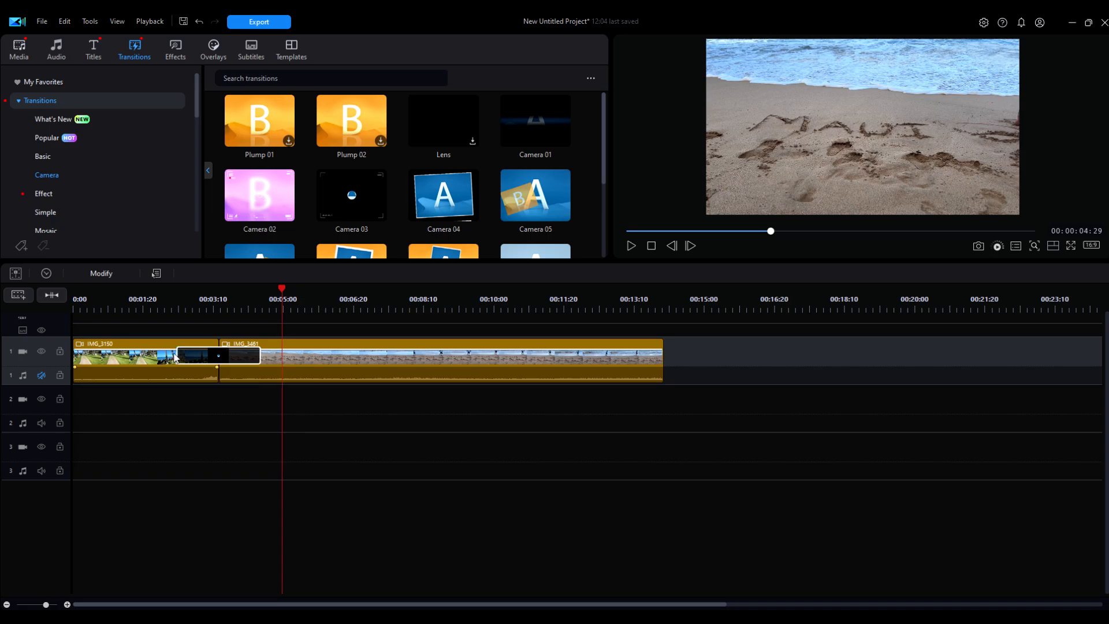
- Play the timeline from 00:00:02:09 to preview the Camera 03 transition
{"action": "left_click", "coordinate": [169, 303]}
{"action": "left_click", "coordinate": [241, 399]}
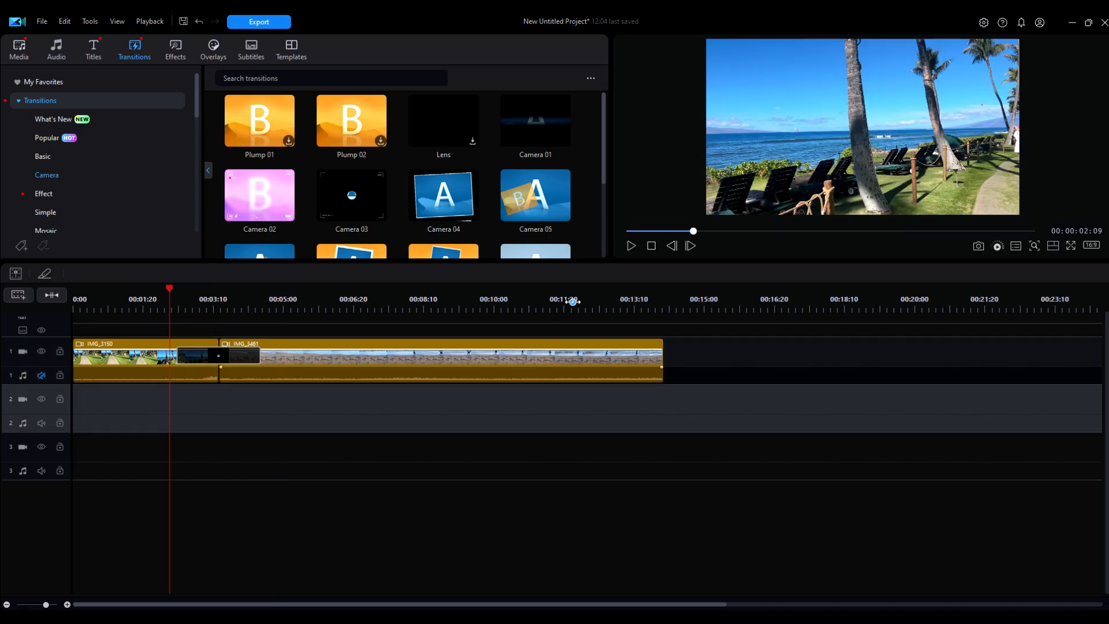
{"action": "left_click", "coordinate": [631, 246]}
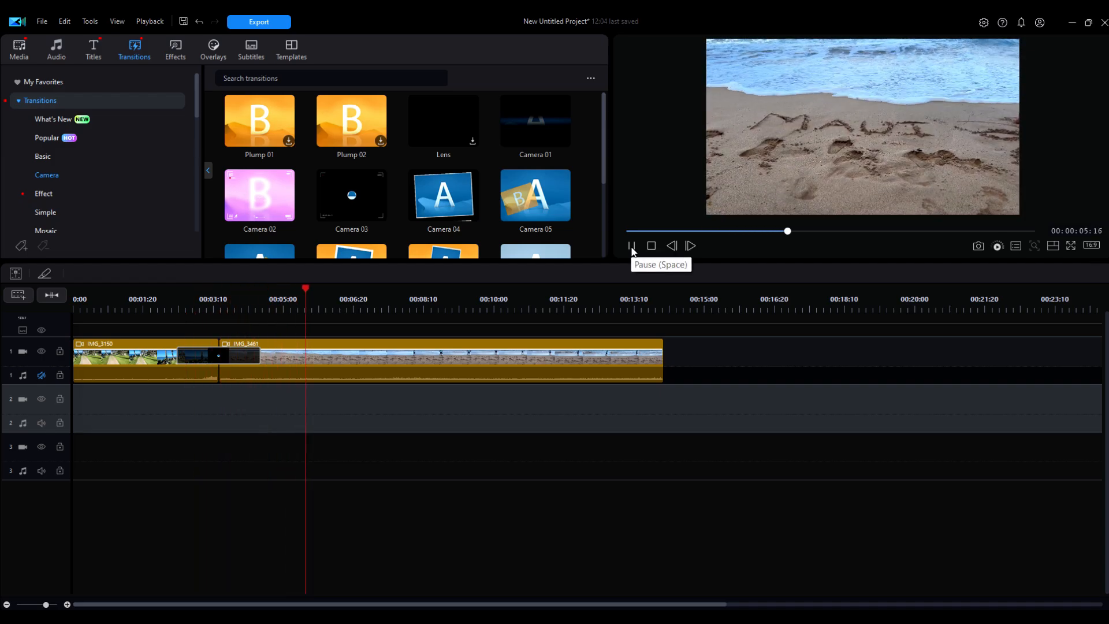
- Shorten the Camera 03 transition from both ends to a duration of about 00:01:01 and play it back
{"action": "left_click", "coordinate": [257, 354]}
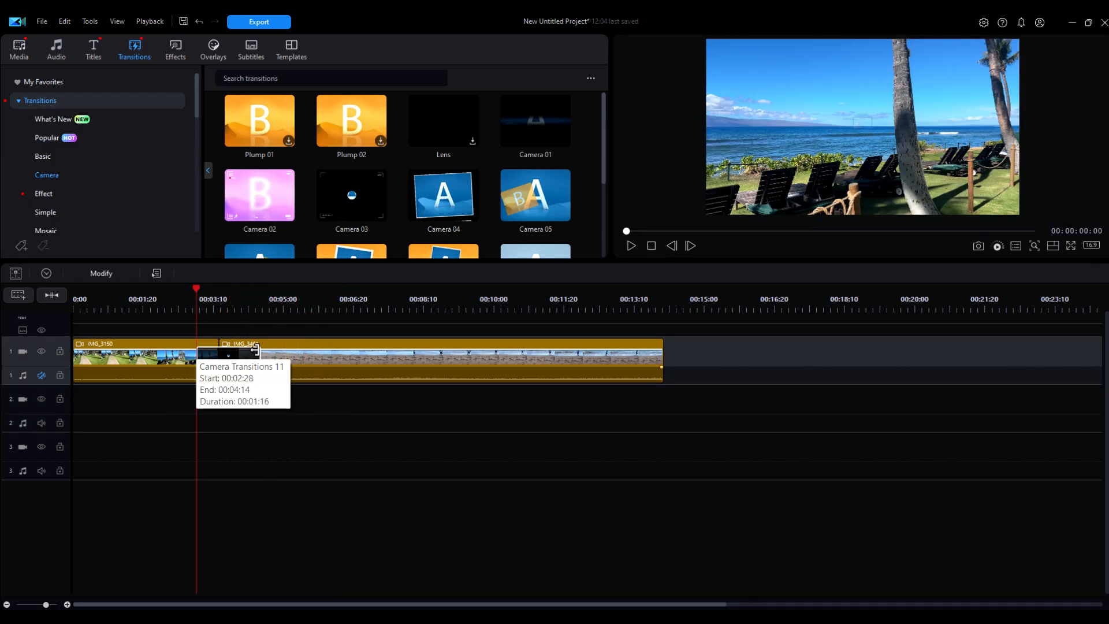
{"action": "left_click_drag", "start_coordinate": [255, 348], "coordinate": [239, 349]}
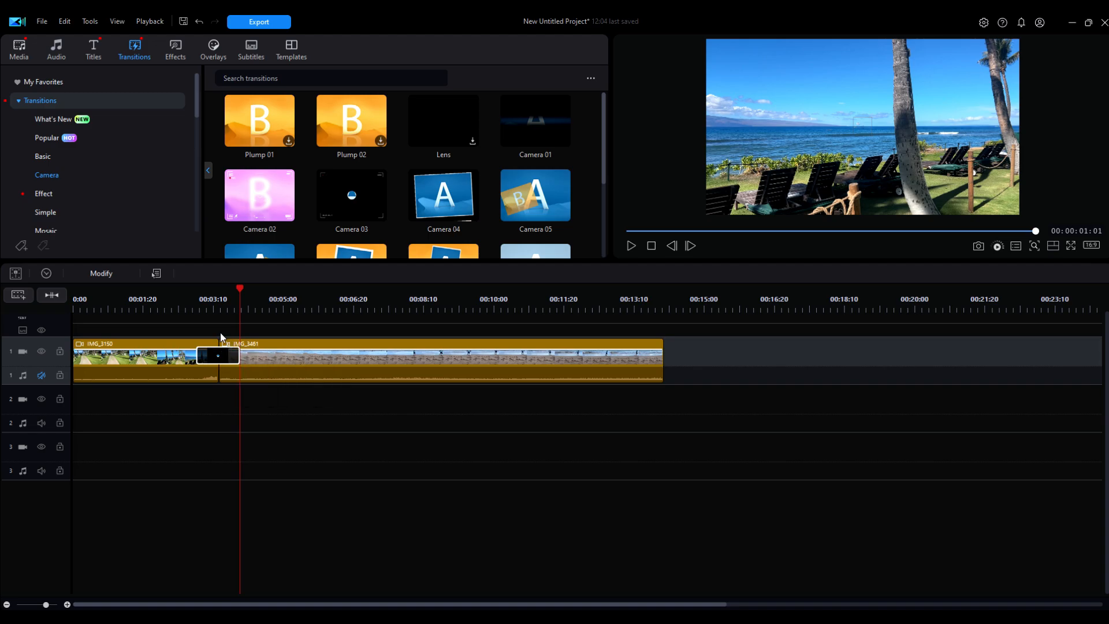
{"action": "left_click", "coordinate": [190, 305]}
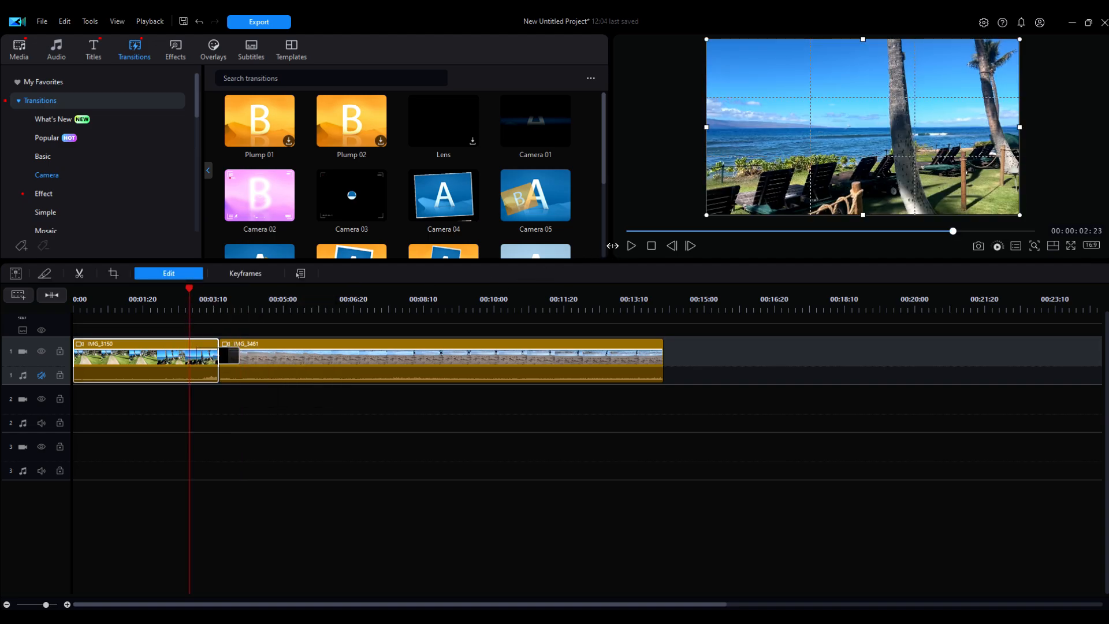
{"action": "left_click", "coordinate": [631, 246]}
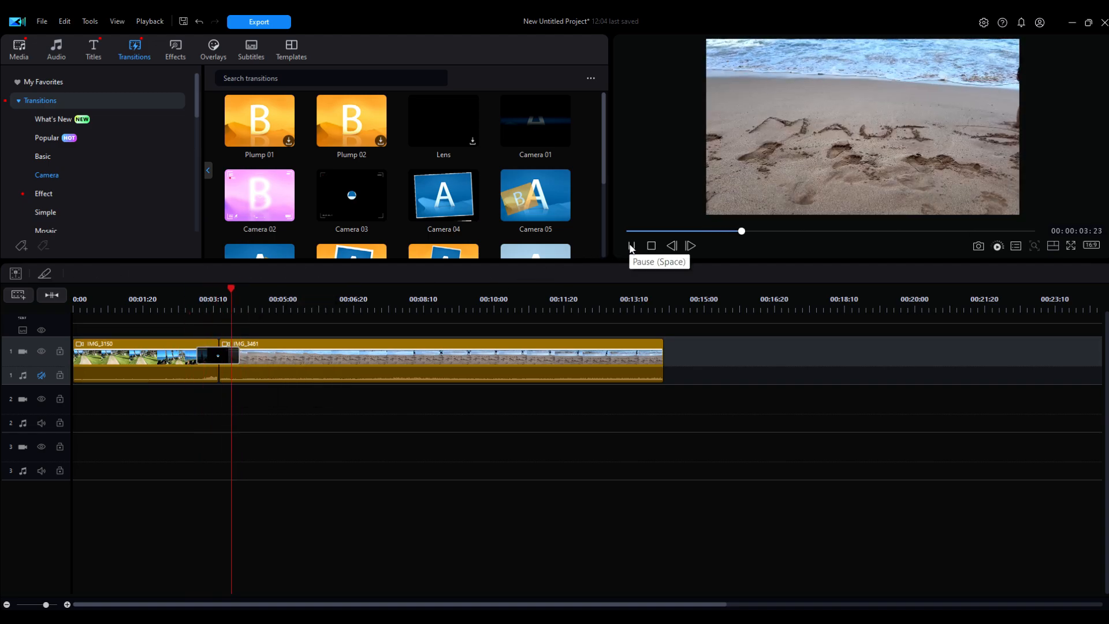
{"action": "left_click", "coordinate": [631, 246]}
- Delete the Camera 03 transition between the two clips
{"action": "left_click", "coordinate": [221, 356]}
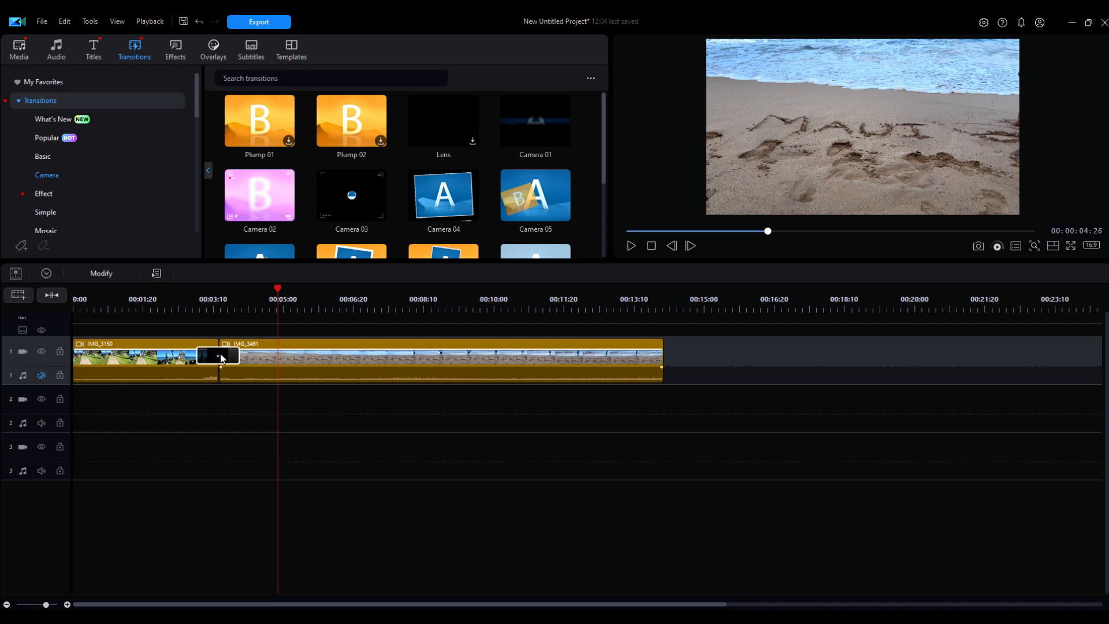
{"action": "key", "text": "Delete"}
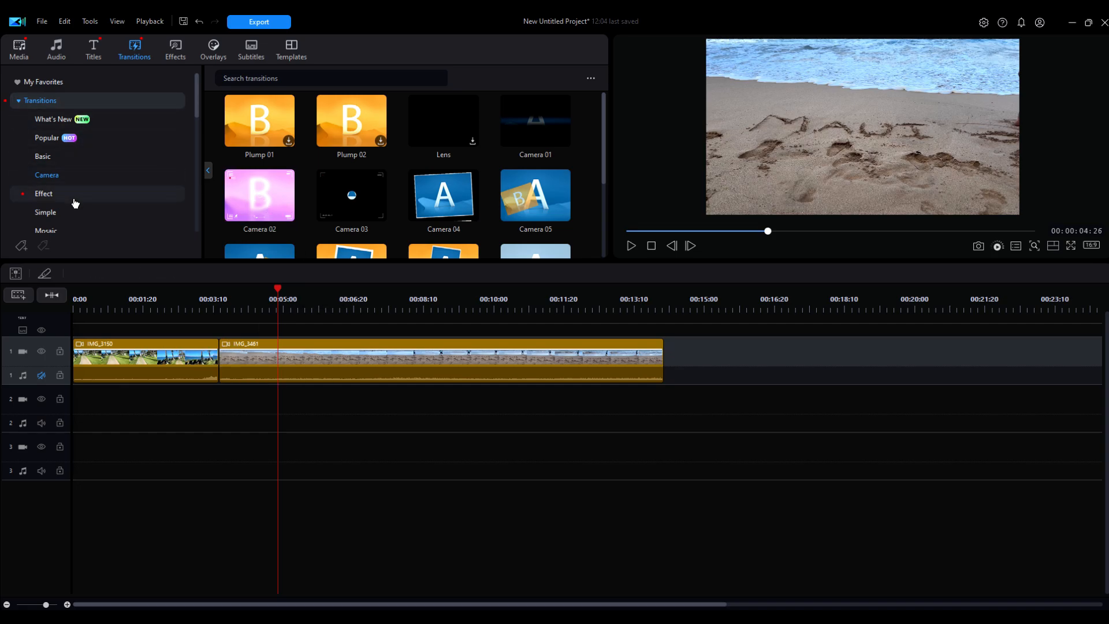
- Search the transitions for "fade" and place the Fade transition between the IMG_3150 and IMG_3461 clips
{"action": "left_click", "coordinate": [81, 158]}
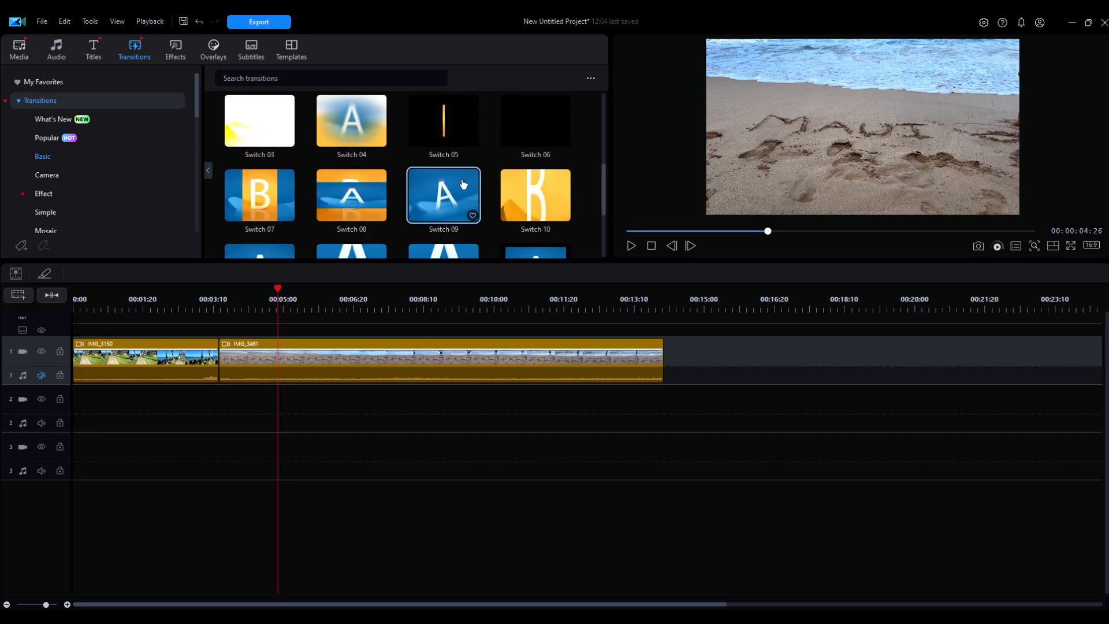
{"action": "left_click", "coordinate": [366, 81]}
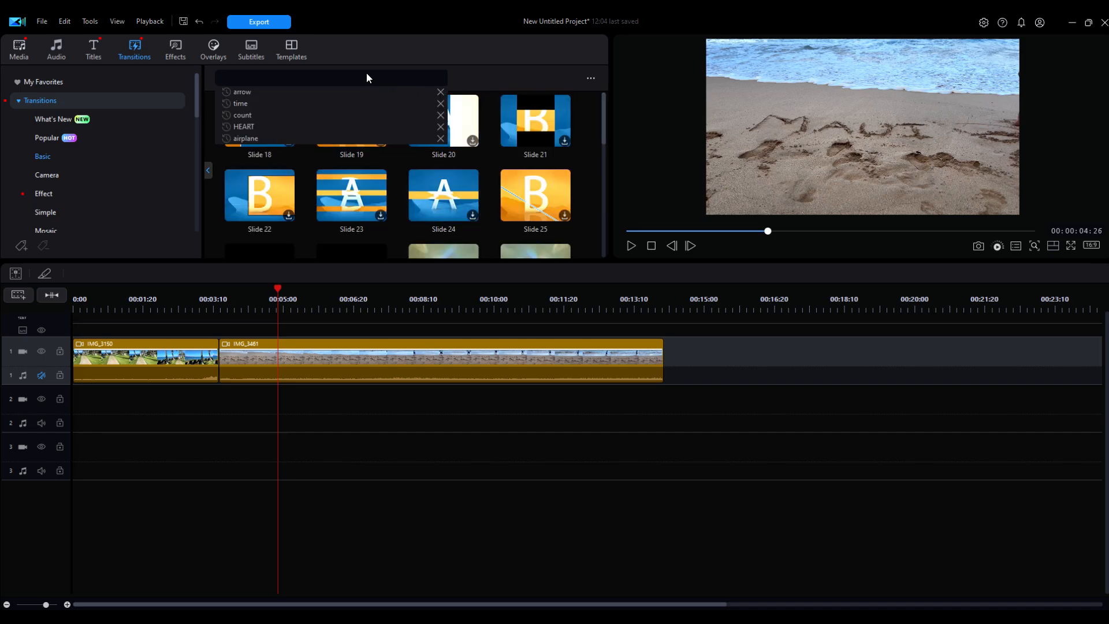
{"action": "type", "text": "fade"}
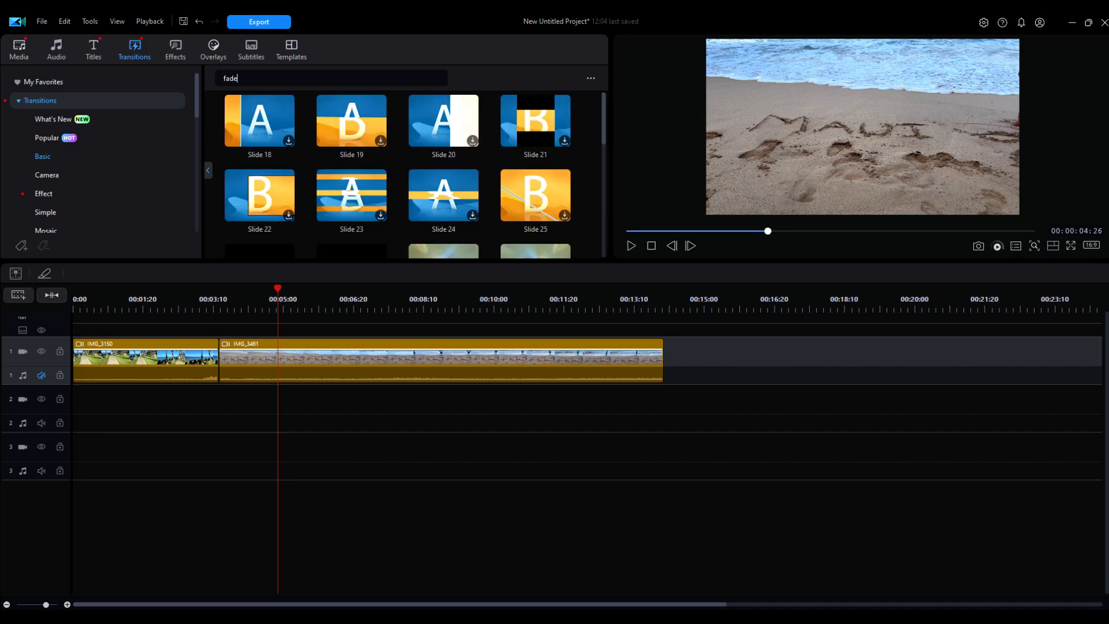
{"action": "key", "text": "Return"}
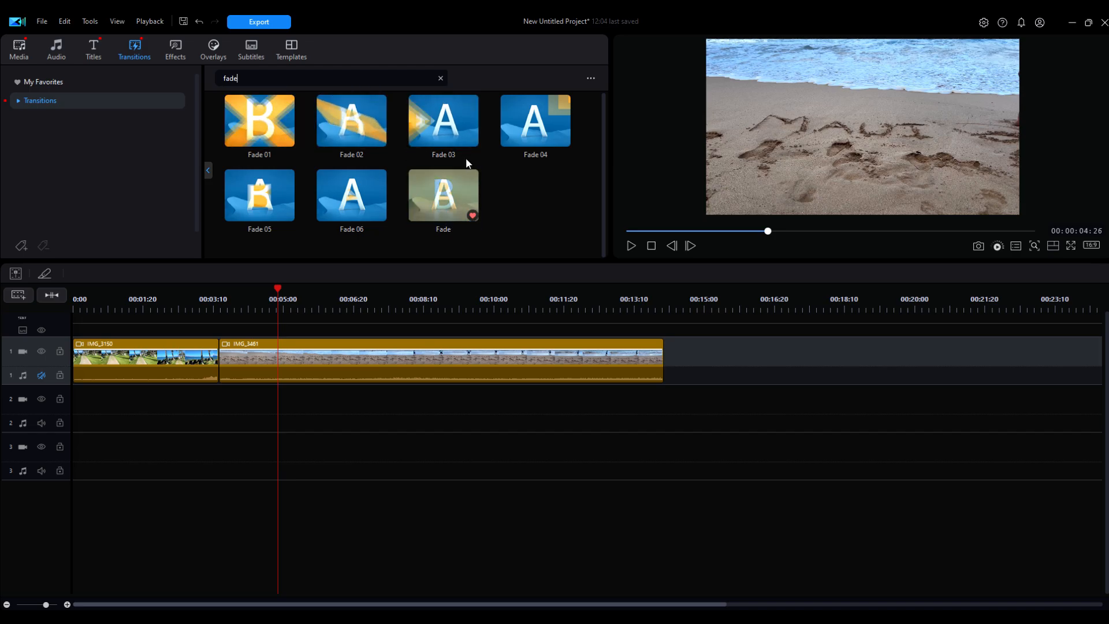
{"action": "left_click", "coordinate": [445, 195]}
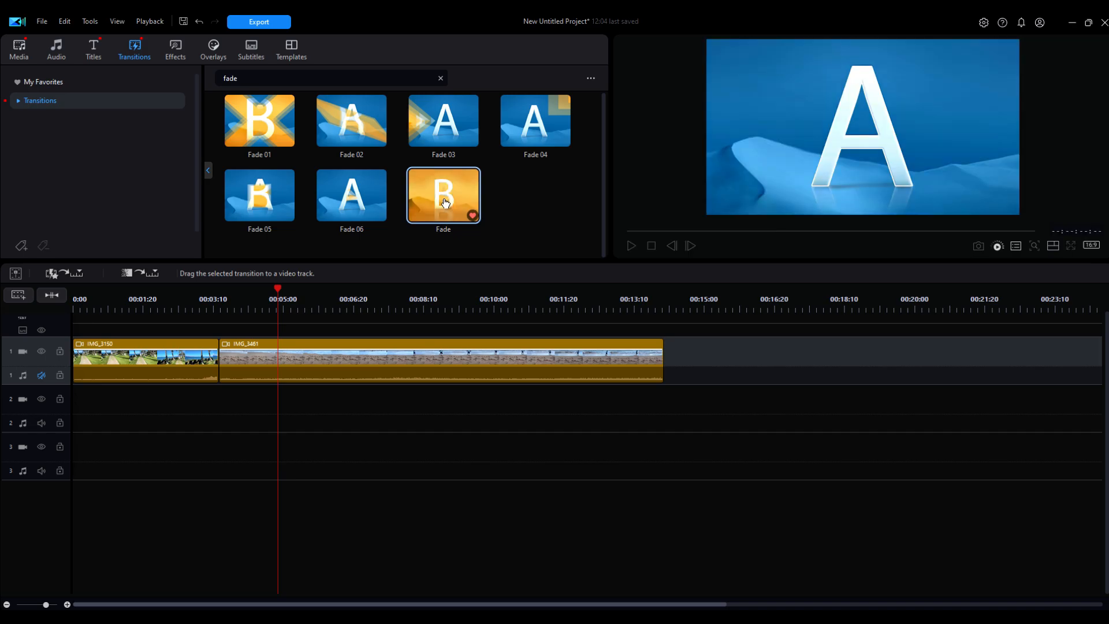
{"action": "left_click_drag", "start_coordinate": [445, 195], "coordinate": [216, 358]}
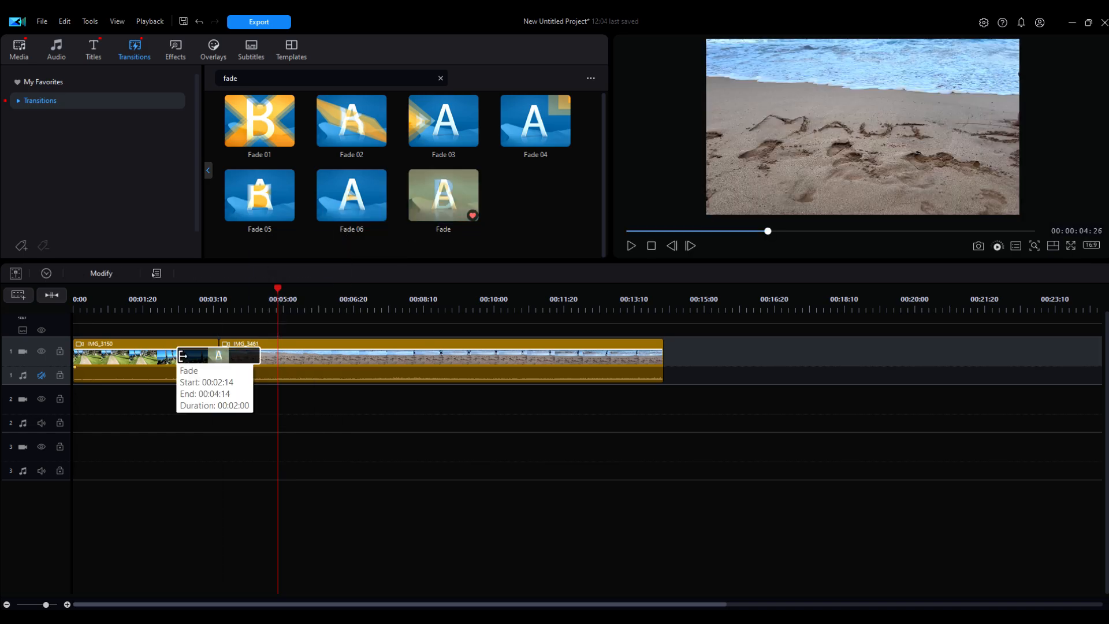
- Shorten the Fade transition from both ends to a duration of about 00:01:03
{"action": "left_click", "coordinate": [183, 359]}
{"action": "left_click_drag", "start_coordinate": [191, 353], "coordinate": [239, 350]}
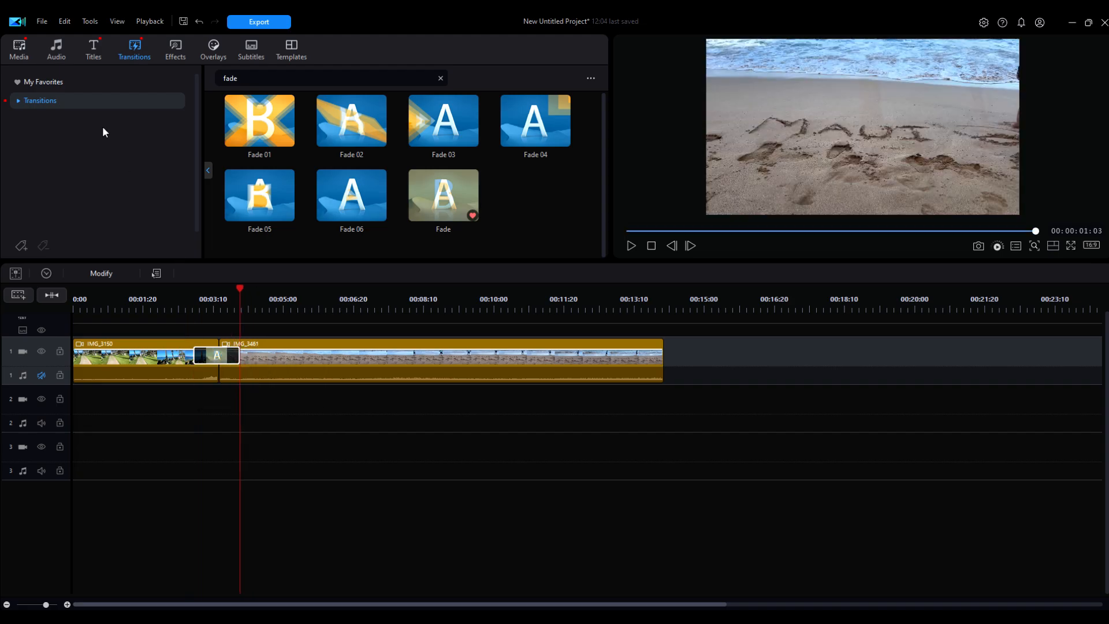
- Show the favorite transitions and play the timeline from 00:00:02:10 to preview the Fade transition
{"action": "left_click", "coordinate": [45, 84]}
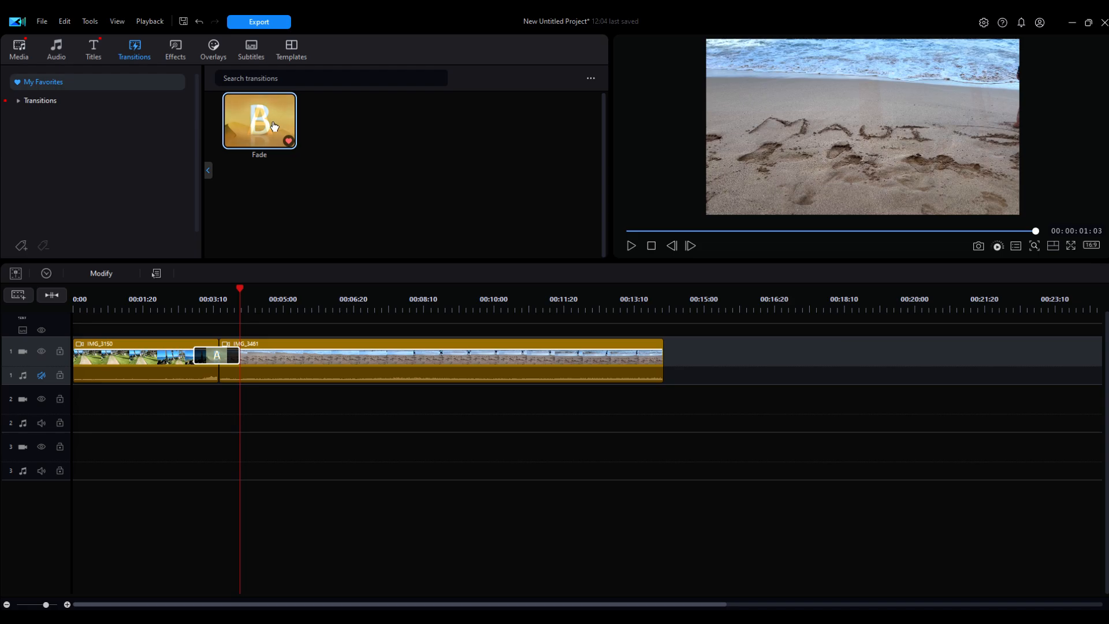
{"action": "left_click", "coordinate": [171, 304]}
{"action": "left_click", "coordinate": [381, 463]}
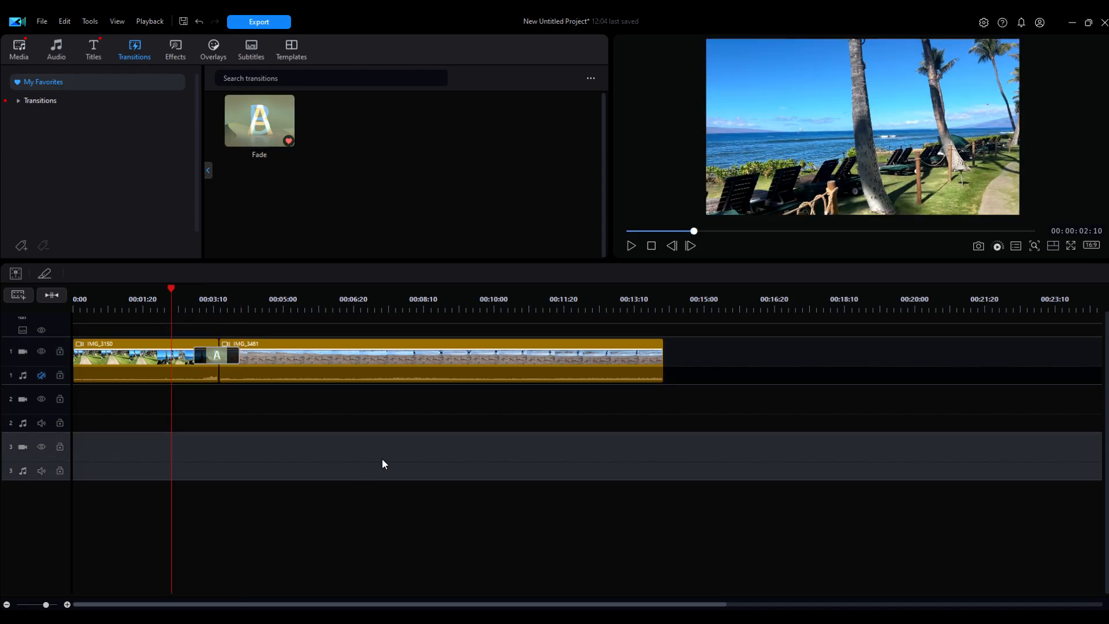
{"action": "left_click", "coordinate": [631, 246]}
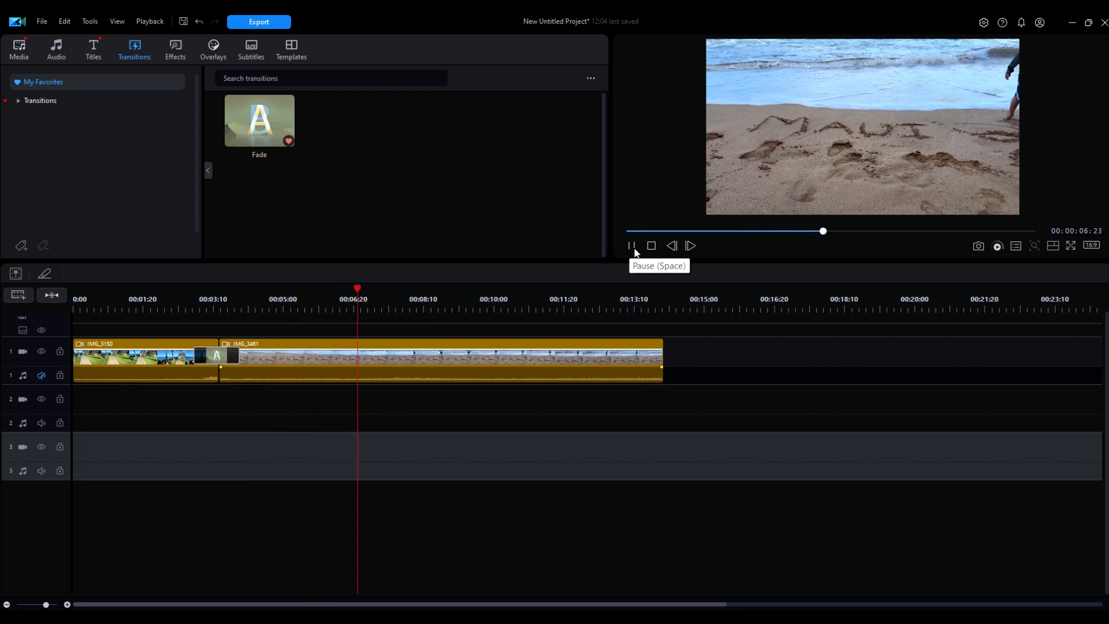
{"action": "left_click", "coordinate": [633, 247]}
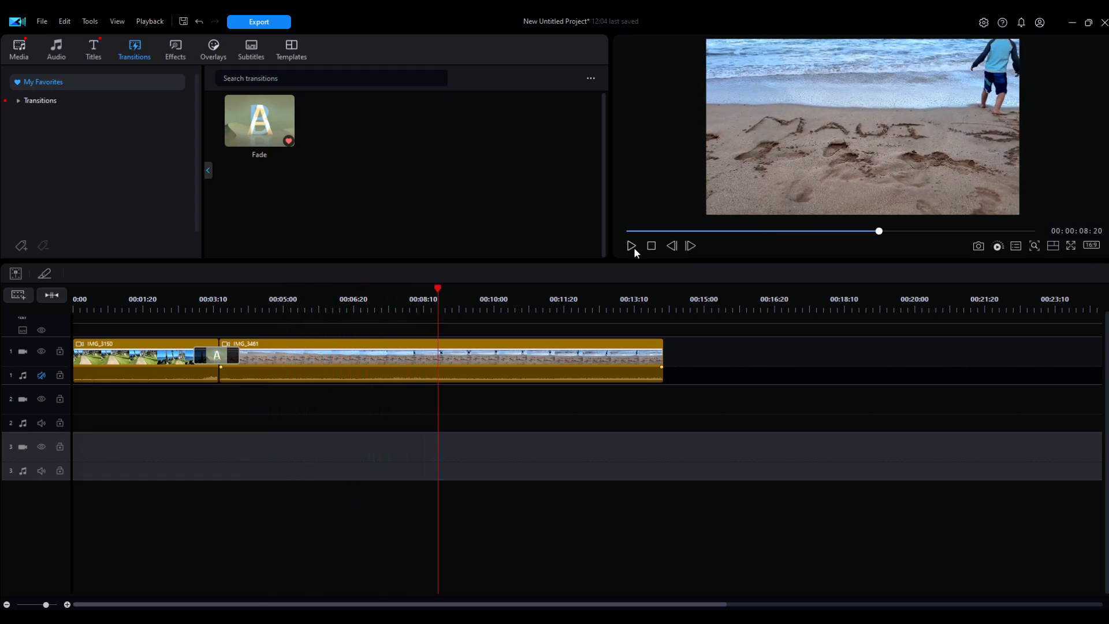
- Split the IMG_3461 clip at 00:00:08:20 and delete the part after the split
{"action": "left_click", "coordinate": [561, 348]}
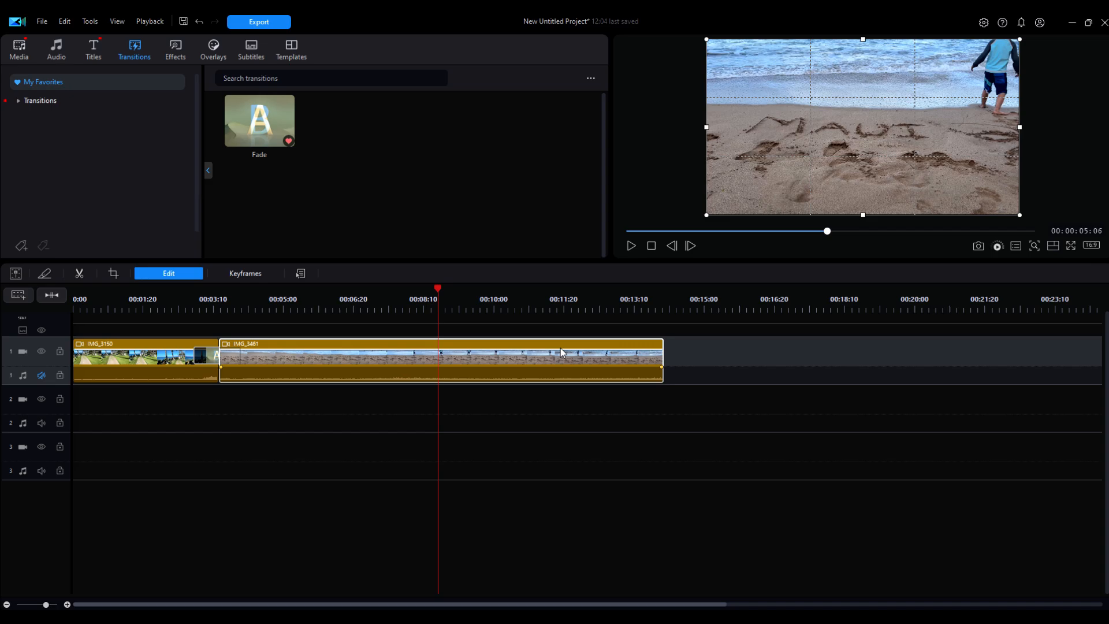
{"action": "key", "text": "ctrl+t"}
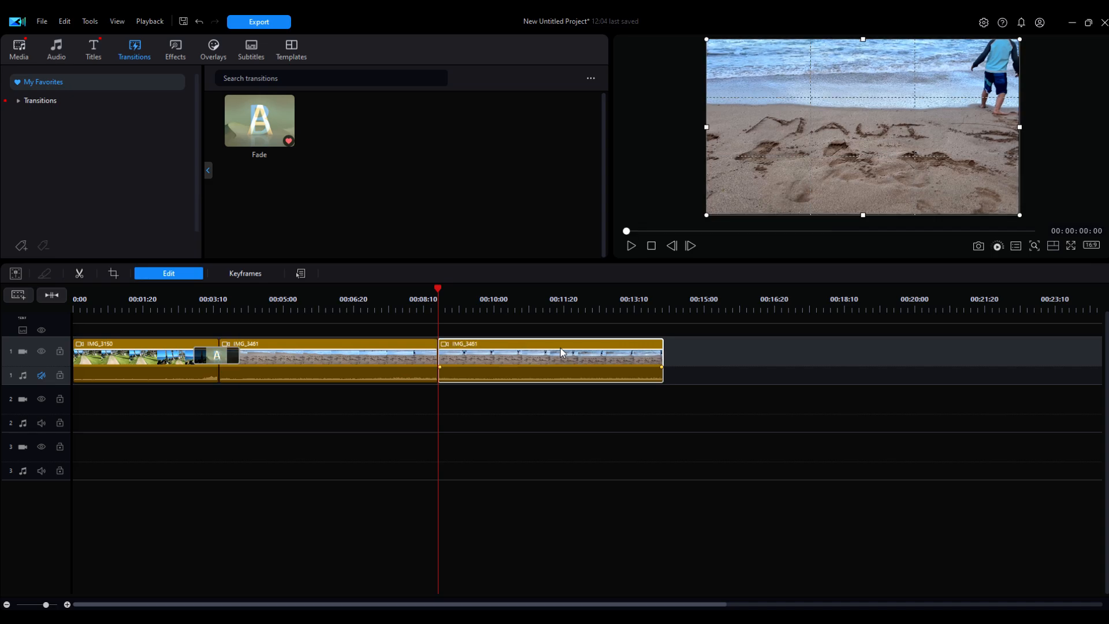
{"action": "key", "text": "Delete"}
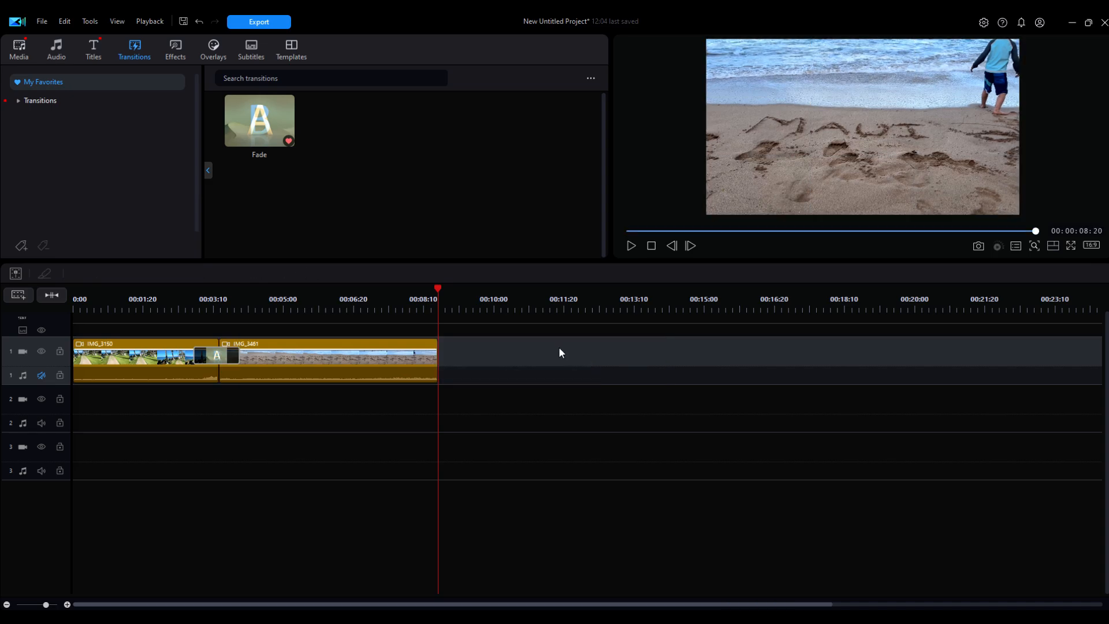
- Add the photo IMG_4183.JPG from the media library to video track 1, directly after the IMG_3461 clip
{"action": "left_click", "coordinate": [10, 53]}
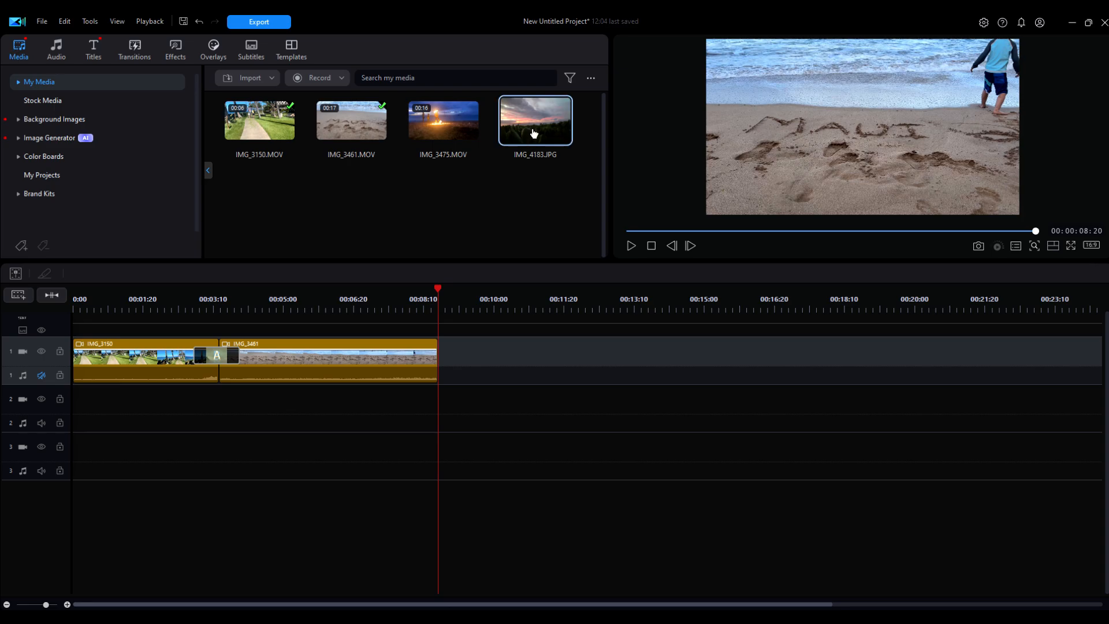
{"action": "left_click_drag", "start_coordinate": [534, 134], "coordinate": [518, 356]}
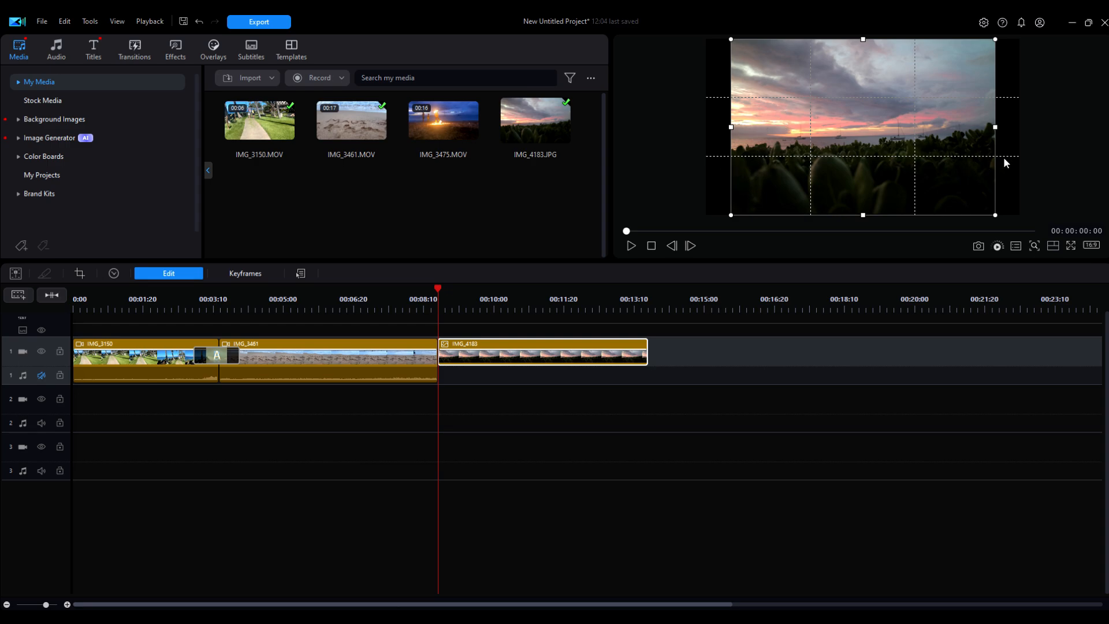
- Crop the IMG_4183 photo to a 16:9 frame at a scale of about 0.809, keeping its upper part without black borders
{"action": "left_click", "coordinate": [79, 275]}
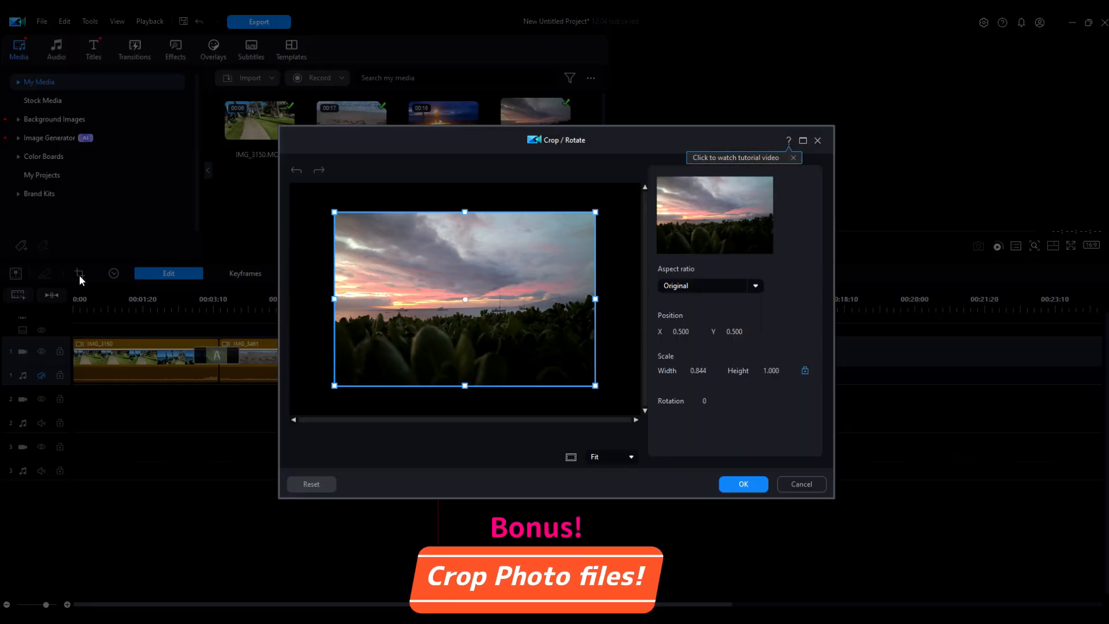
{"action": "left_click", "coordinate": [755, 285]}
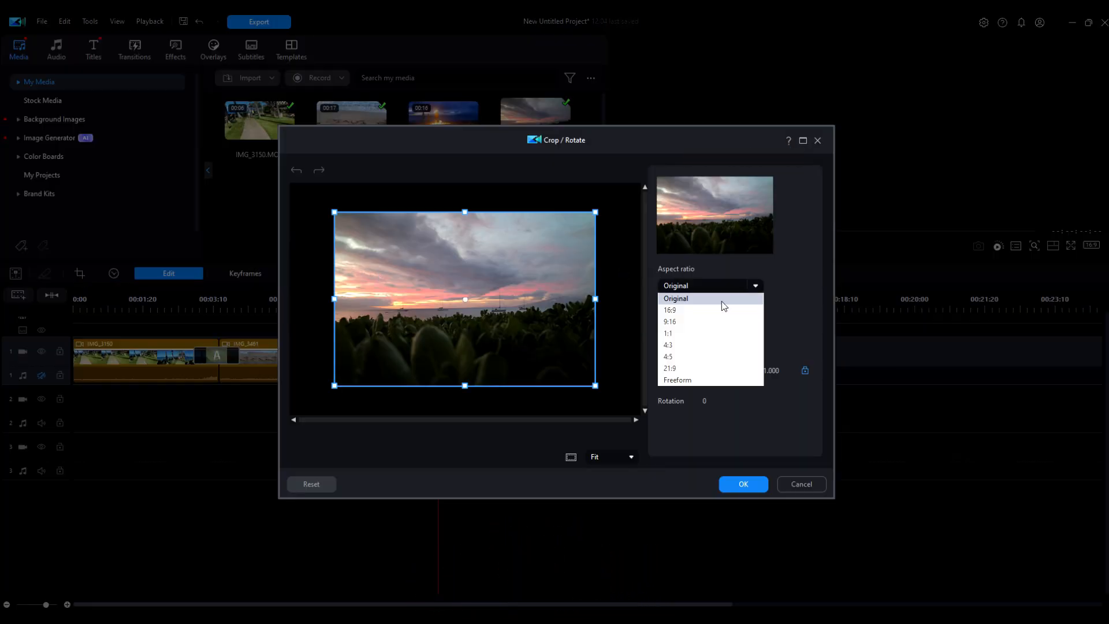
{"action": "left_click", "coordinate": [689, 311]}
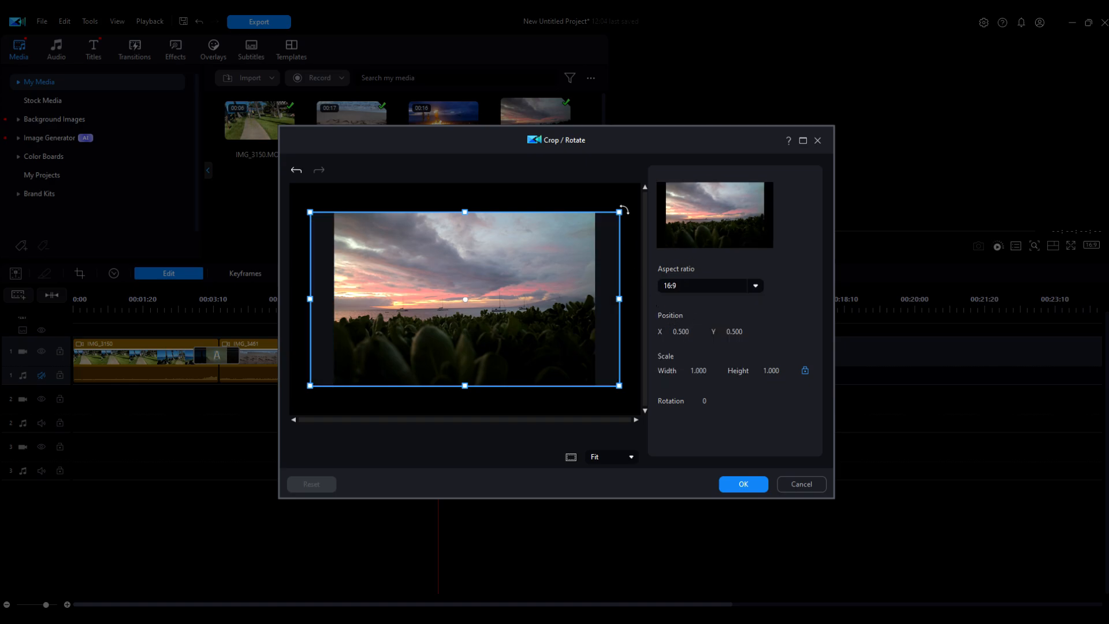
{"action": "left_click_drag", "start_coordinate": [617, 219], "coordinate": [546, 252]}
{"action": "left_click_drag", "start_coordinate": [469, 286], "coordinate": [523, 254]}
{"action": "left_click_drag", "start_coordinate": [571, 346], "coordinate": [588, 353]}
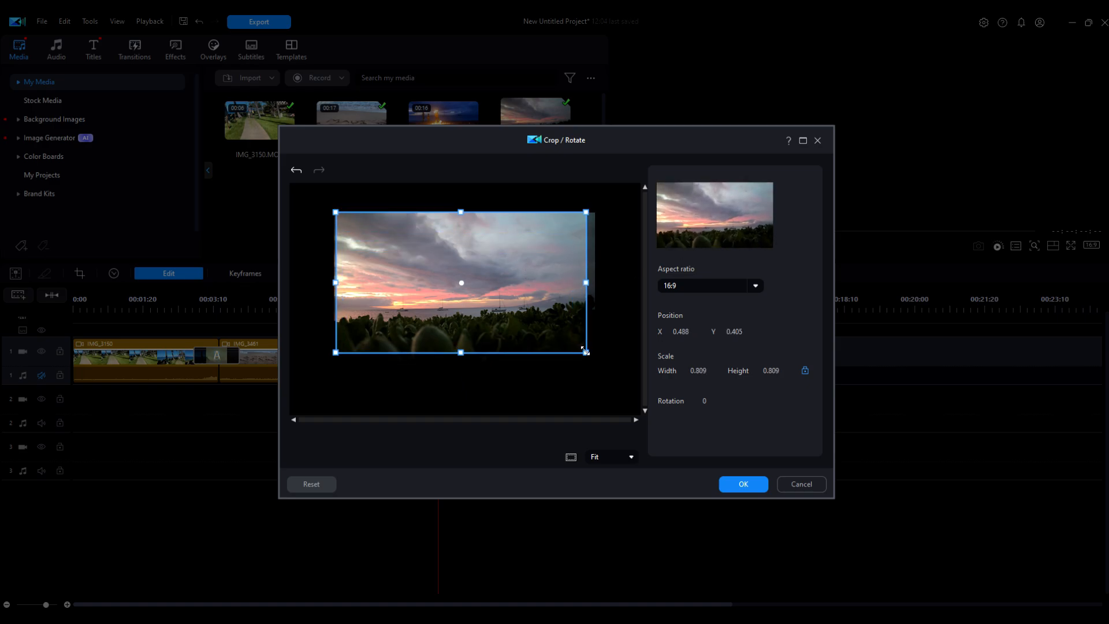
{"action": "left_click", "coordinate": [757, 484]}
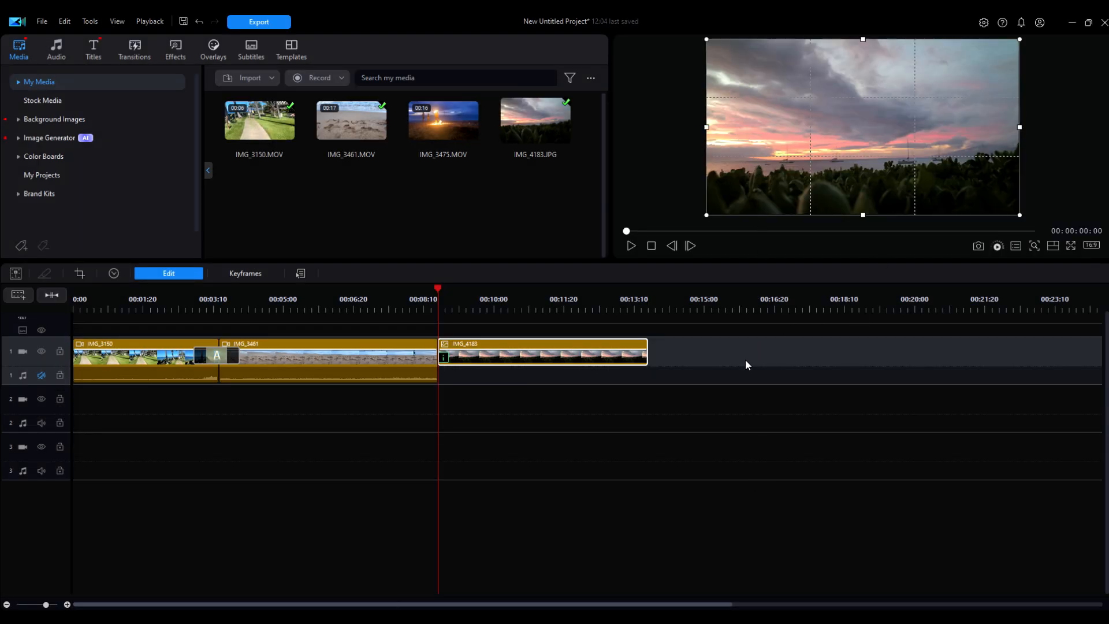
{"action": "left_click", "coordinate": [737, 386]}
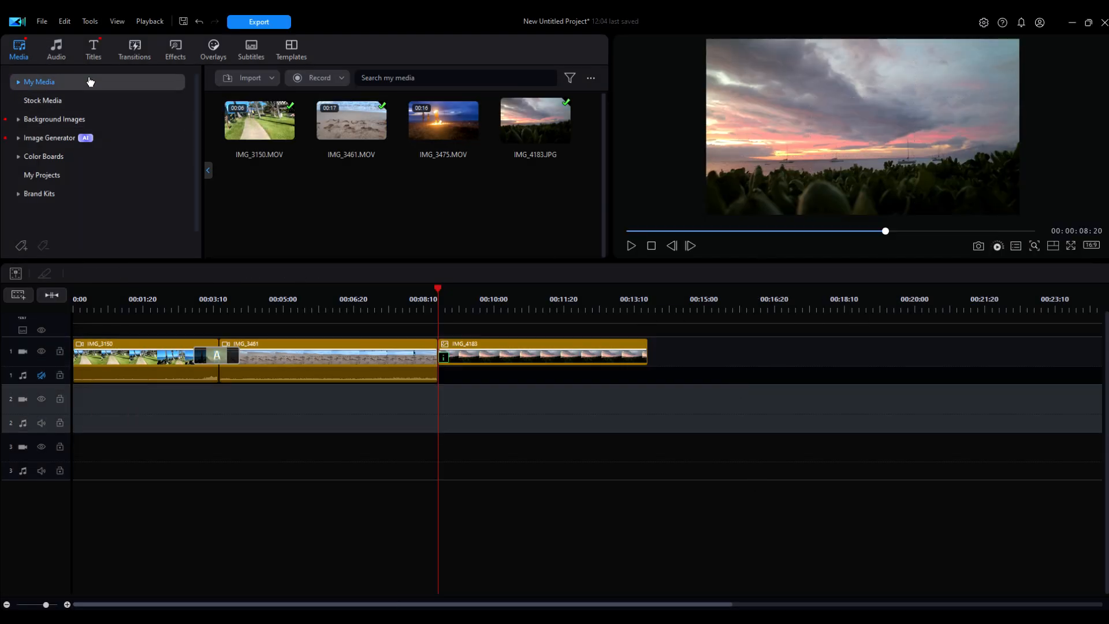
- Search all transitions for "vacation" and clear the search
{"action": "left_click", "coordinate": [137, 50]}
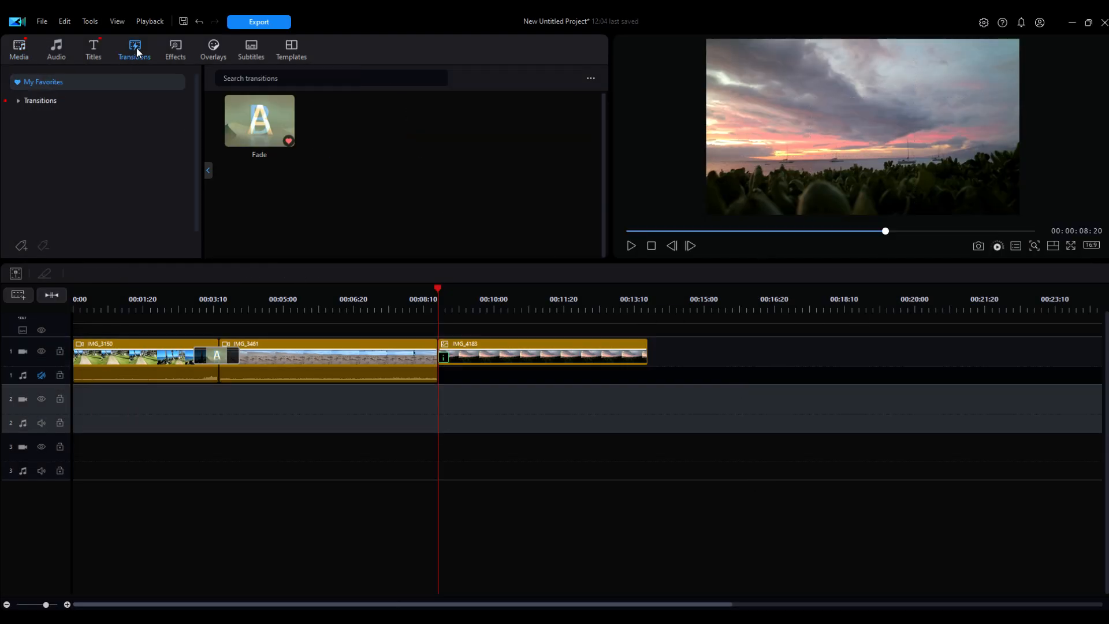
{"action": "left_click", "coordinate": [36, 101]}
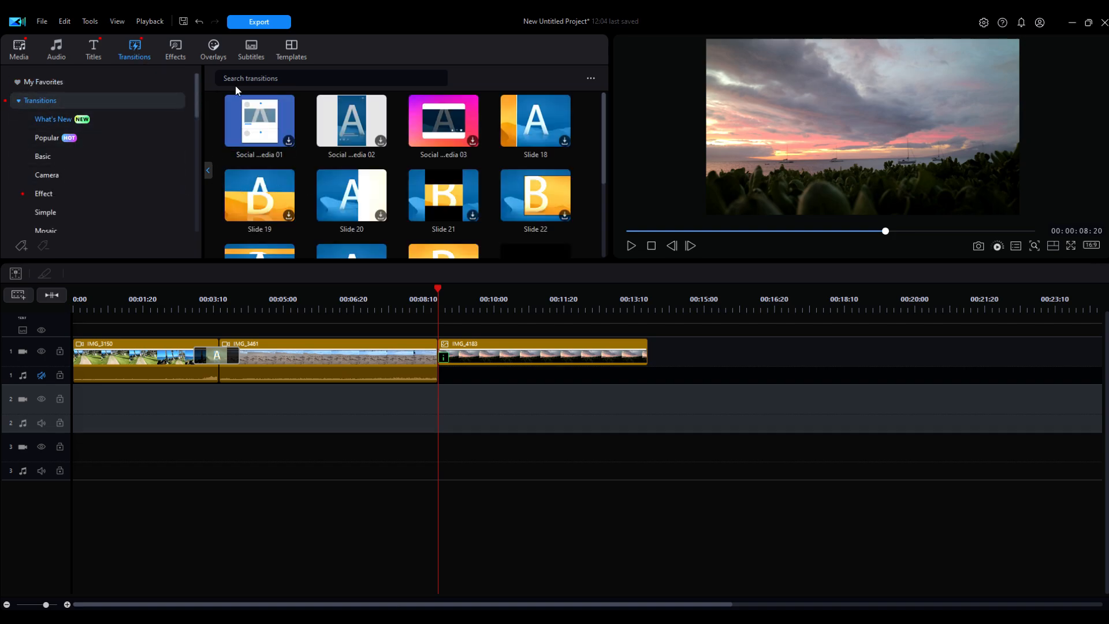
{"action": "left_click", "coordinate": [253, 82]}
{"action": "type", "text": "vacation"}
{"action": "key", "text": "Return"}
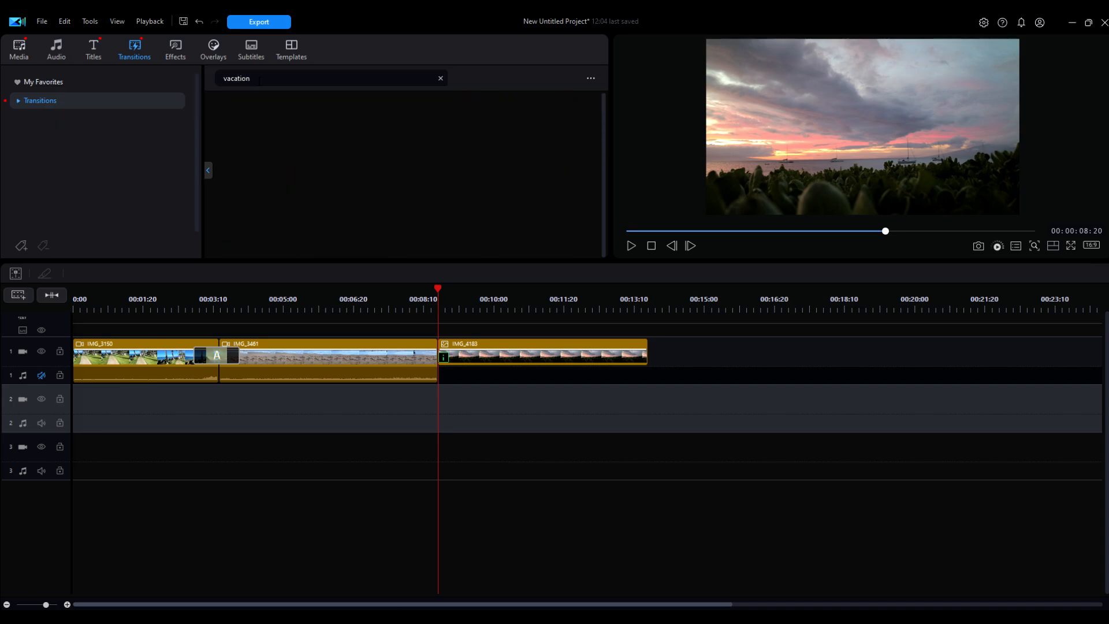
{"action": "left_click", "coordinate": [439, 80]}
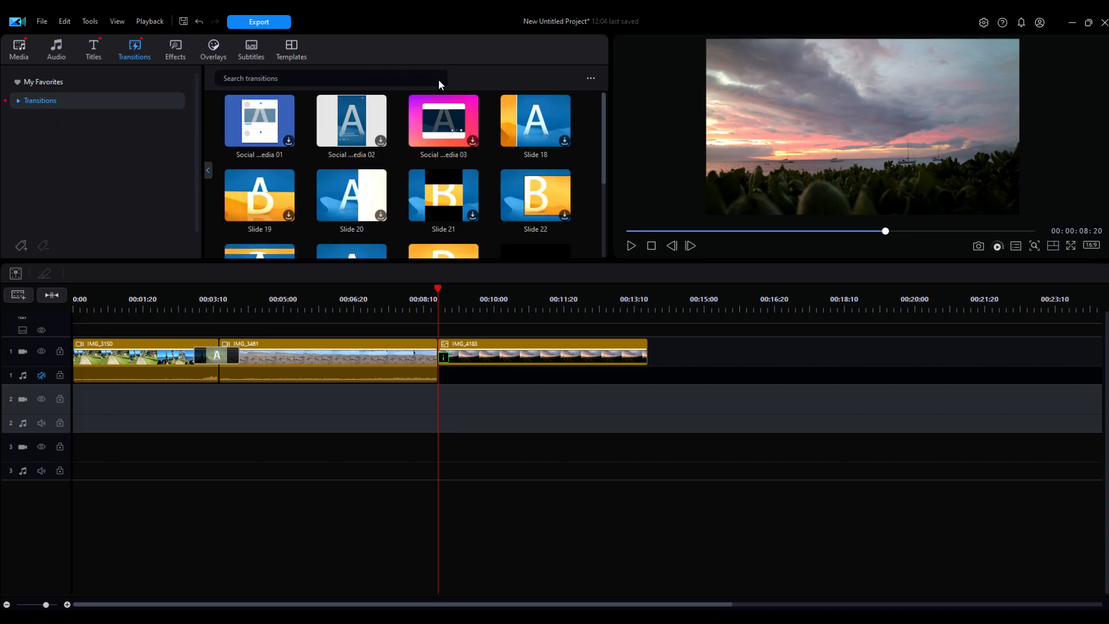
- Search the transitions for "airplane" and place the second paper airplane transition between IMG_3461 and IMG_4183
{"action": "left_click", "coordinate": [398, 76]}
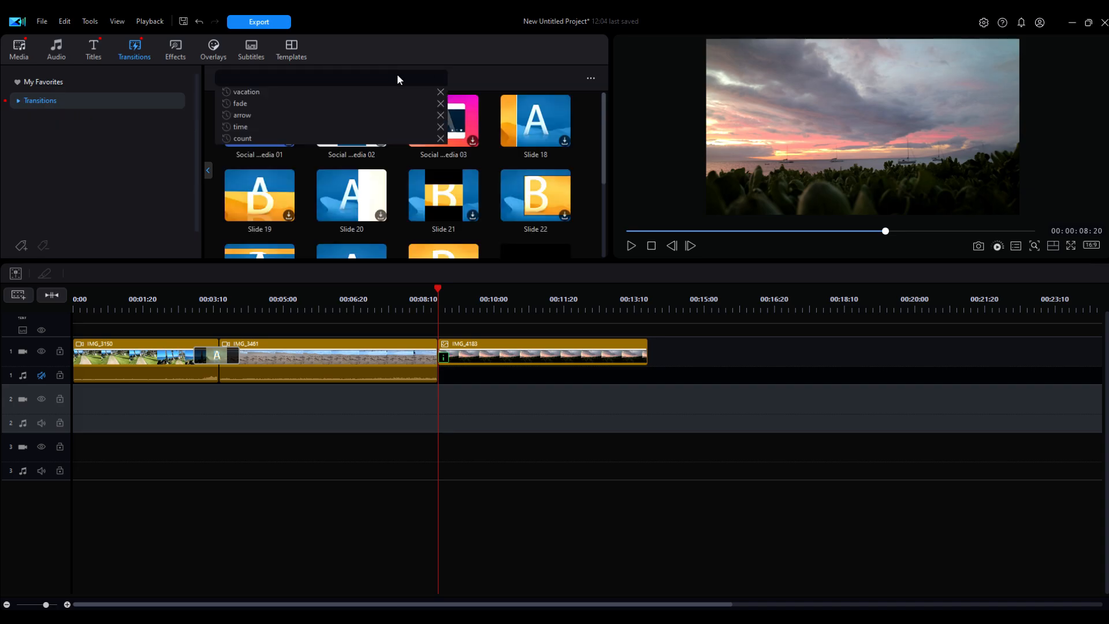
{"action": "type", "text": "airplane"}
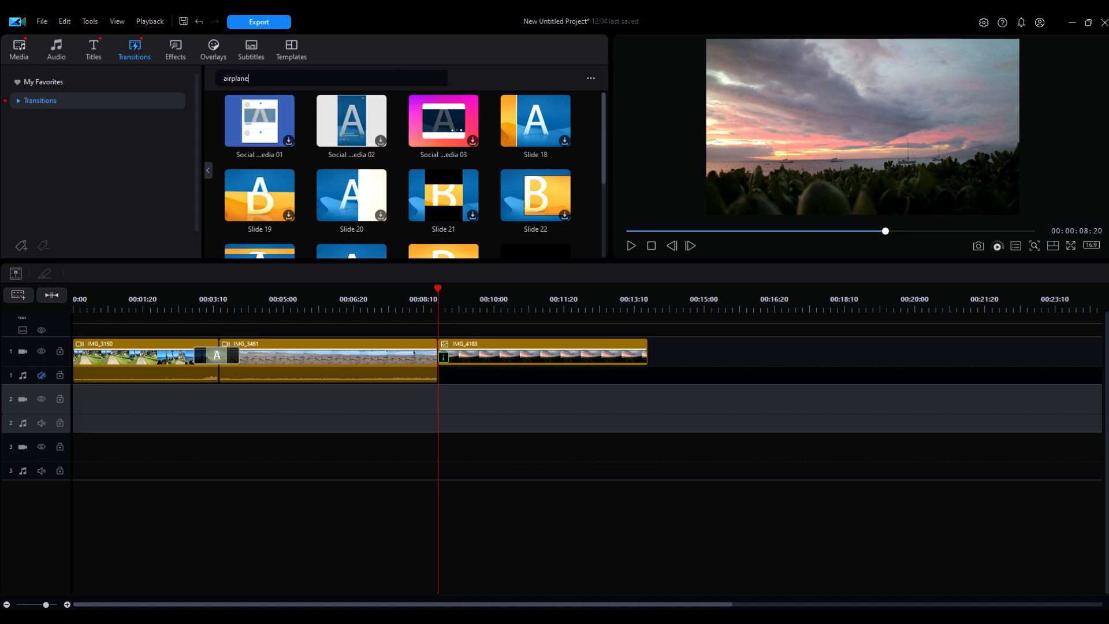
{"action": "key", "text": "Return"}
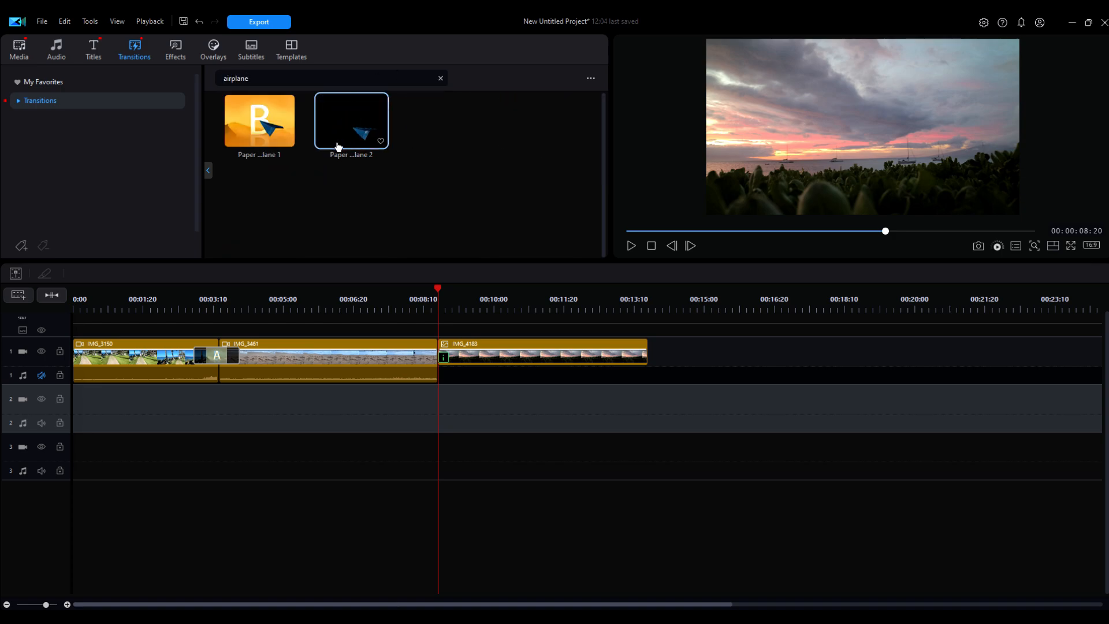
{"action": "left_click_drag", "start_coordinate": [339, 146], "coordinate": [459, 355]}
- Play the timeline from shortly before the paper airplane transition to preview it, and return the playhead to the start
{"action": "left_click", "coordinate": [373, 296]}
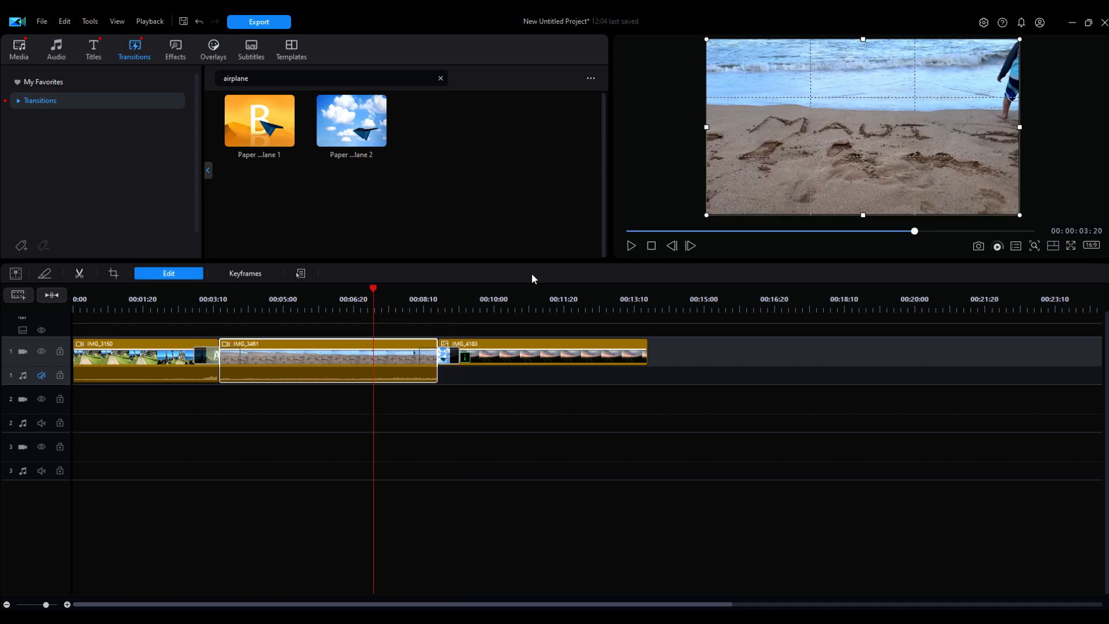
{"action": "left_click", "coordinate": [630, 247]}
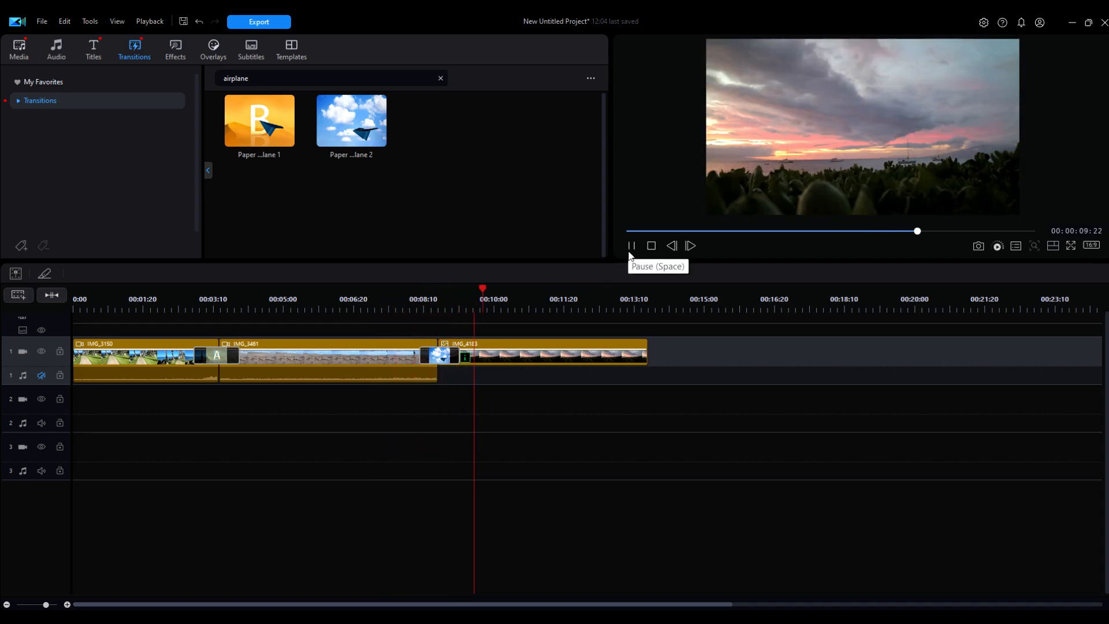
{"action": "left_click", "coordinate": [630, 248]}
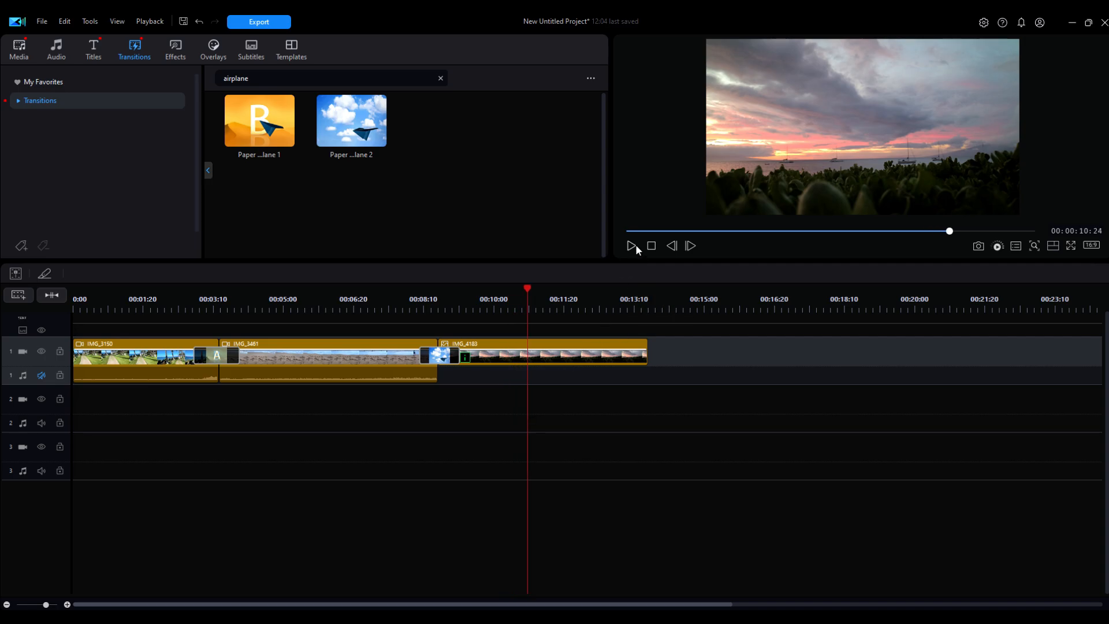
{"action": "left_click", "coordinate": [652, 248]}
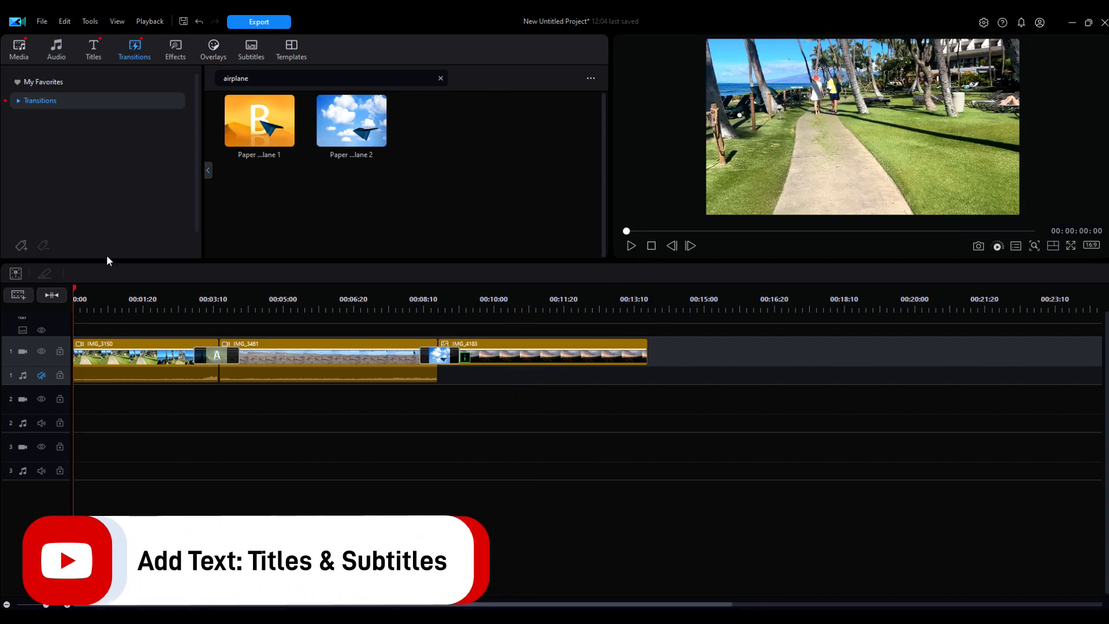
- Download the RADIANT title from the popular titles and place it on track 2 at the start of the timeline
{"action": "left_click", "coordinate": [98, 53]}
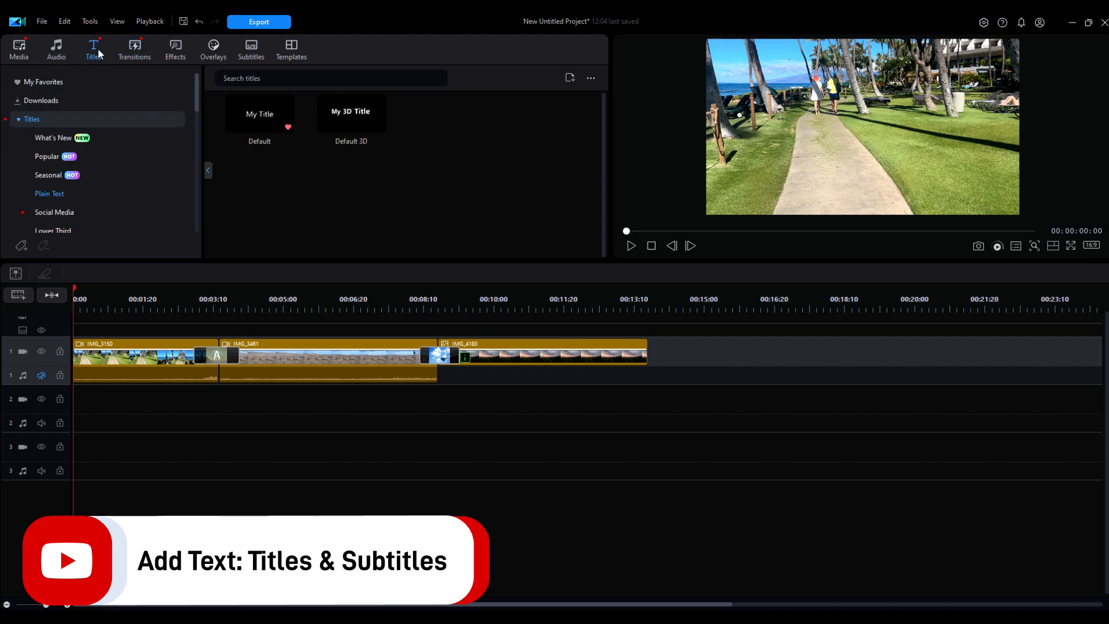
{"action": "left_click", "coordinate": [55, 161]}
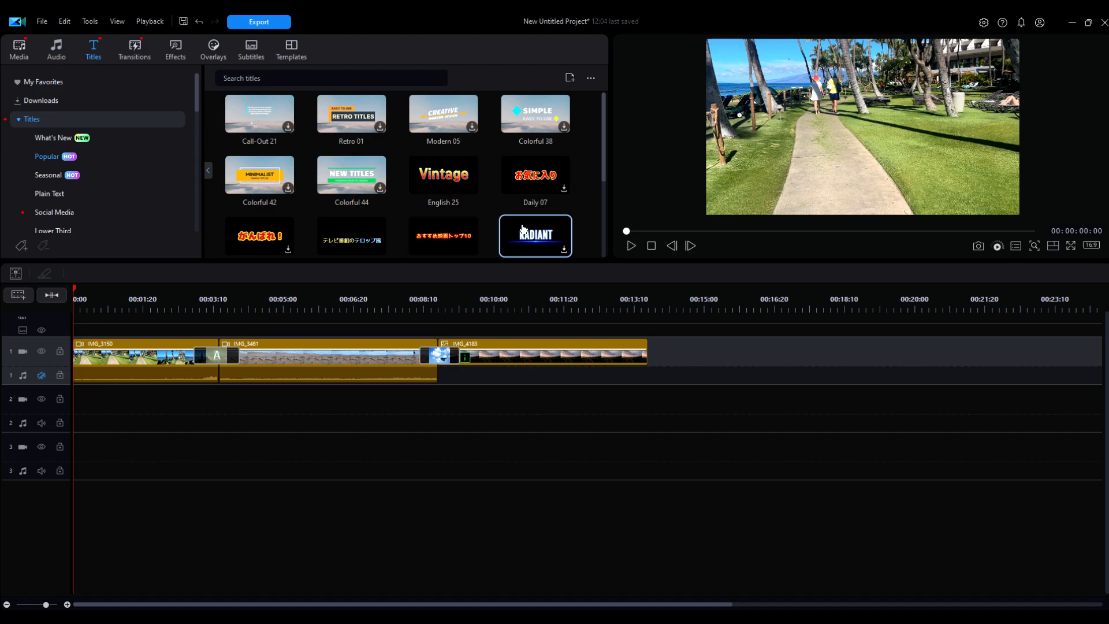
{"action": "left_click", "coordinate": [532, 234]}
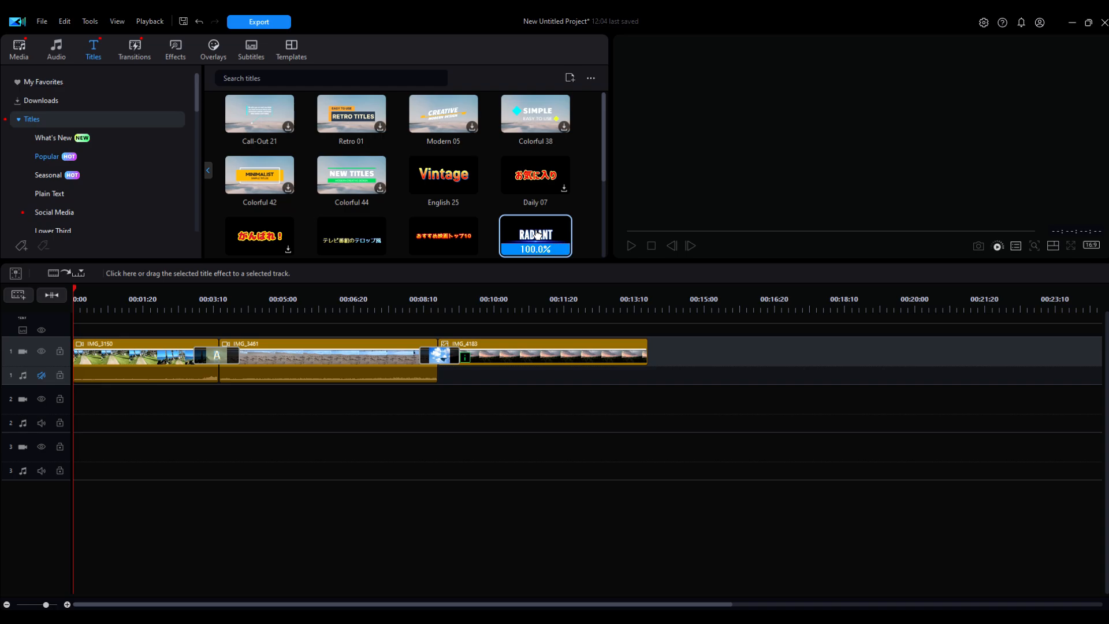
{"action": "left_click_drag", "start_coordinate": [536, 234], "coordinate": [69, 410]}
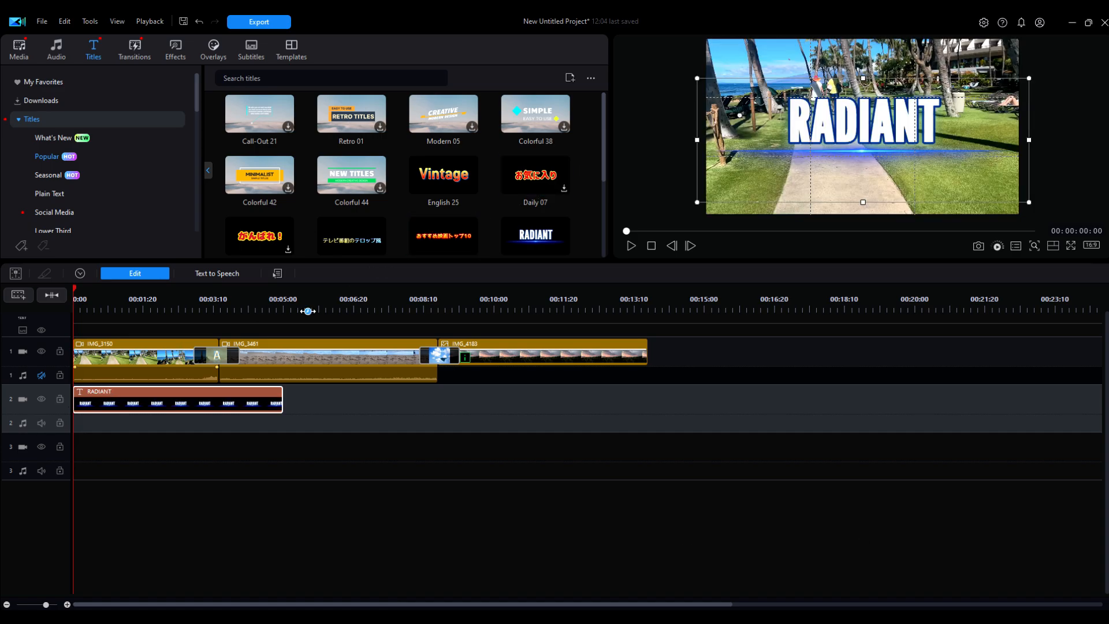
- Change the RADIANT title's text to "MAUI" and apply the crimson character preset with a white outline
{"action": "double_click", "coordinate": [167, 393]}
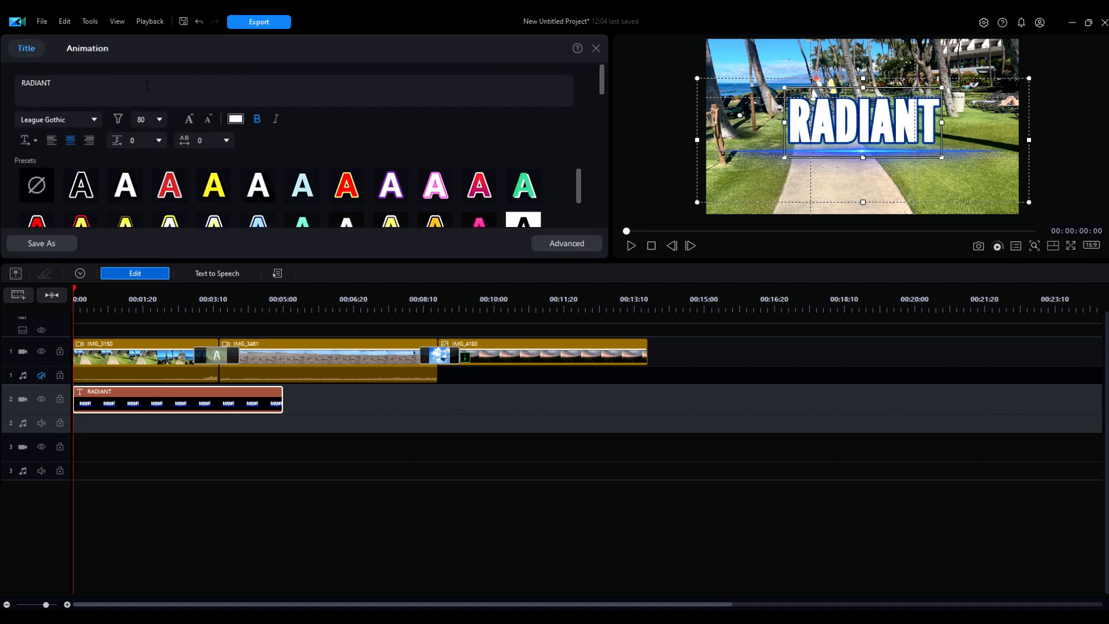
{"action": "left_click_drag", "start_coordinate": [147, 85], "coordinate": [3, 88]}
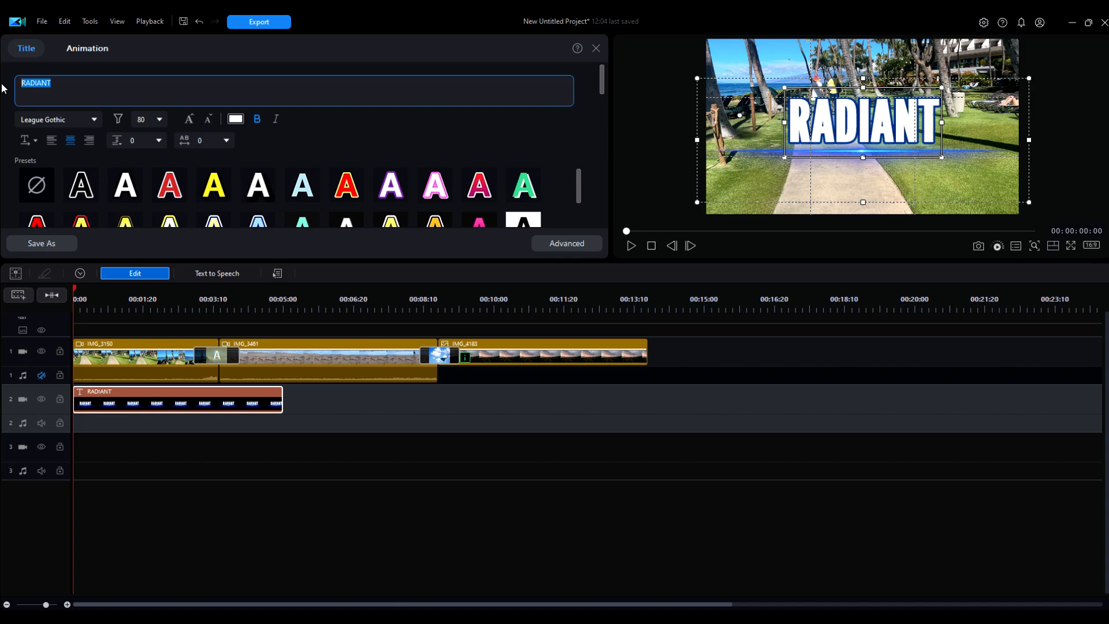
{"action": "type", "text": "maui"}
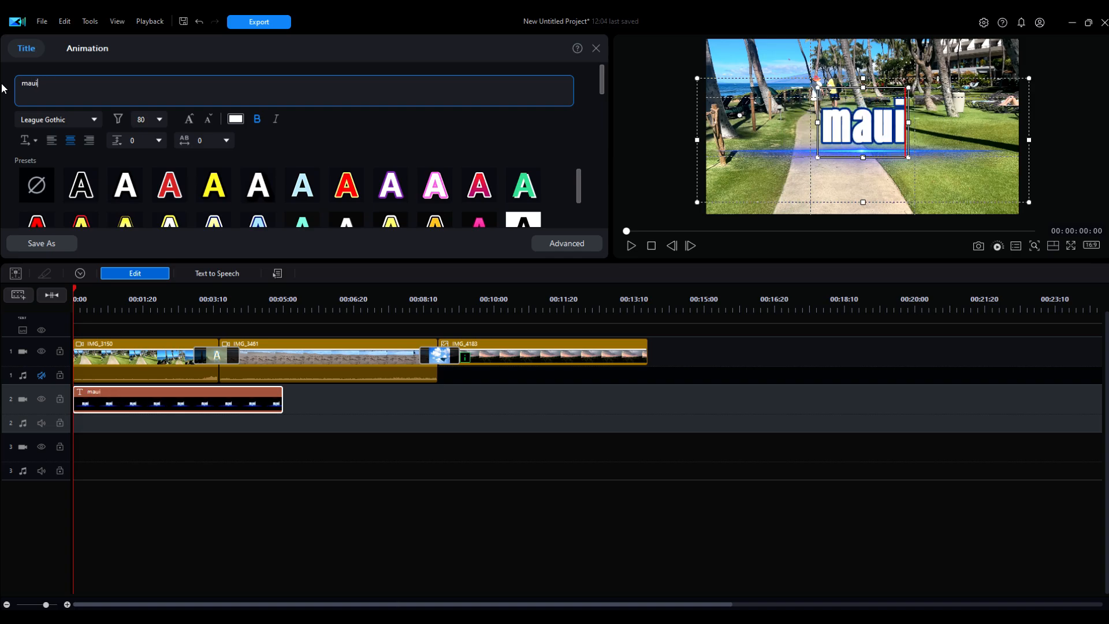
{"action": "key", "text": "BackSpace"}
{"action": "key", "text": "BackSpace"}
{"action": "key", "text": "BackSpace"}
{"action": "key", "text": "BackSpace"}
{"action": "type", "text": "MUI"}
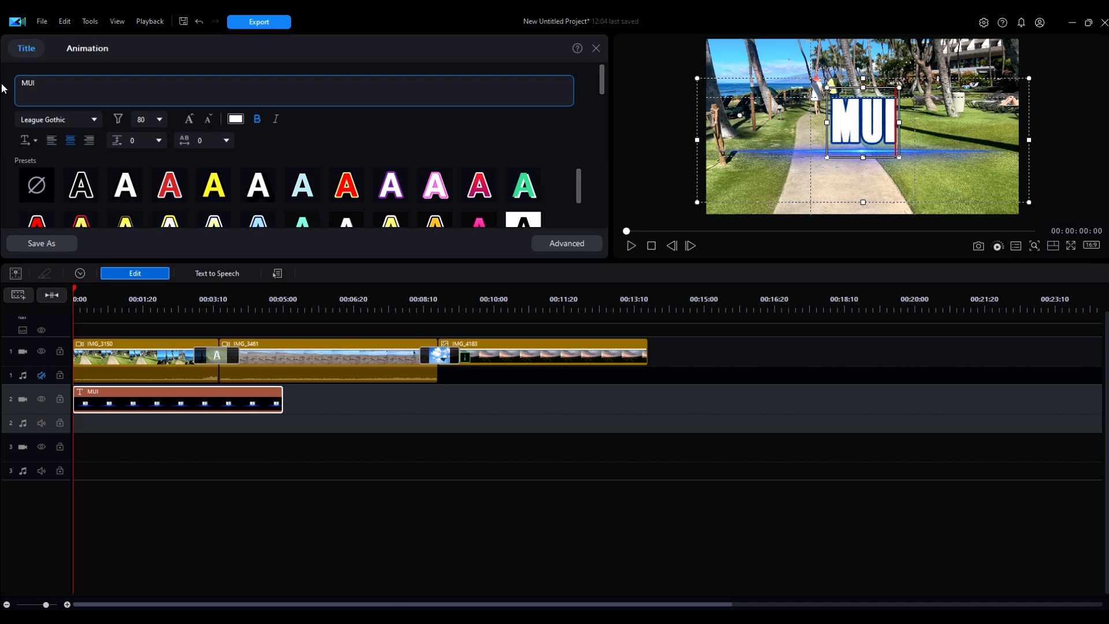
{"action": "key", "text": "BackSpace"}
{"action": "type", "text": "AUI"}
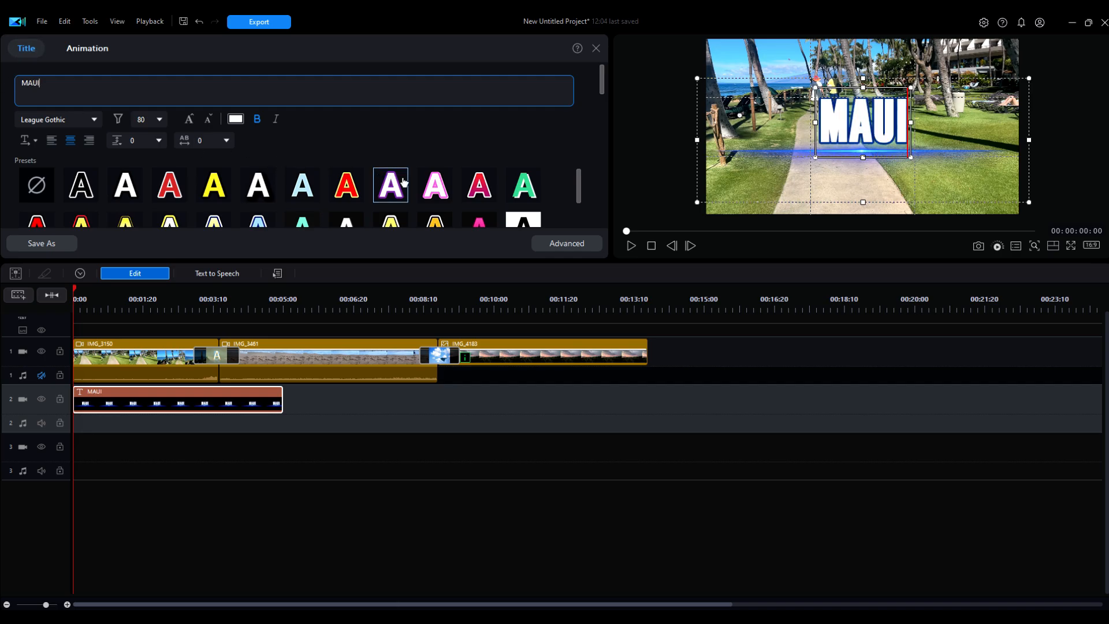
{"action": "left_click", "coordinate": [478, 186]}
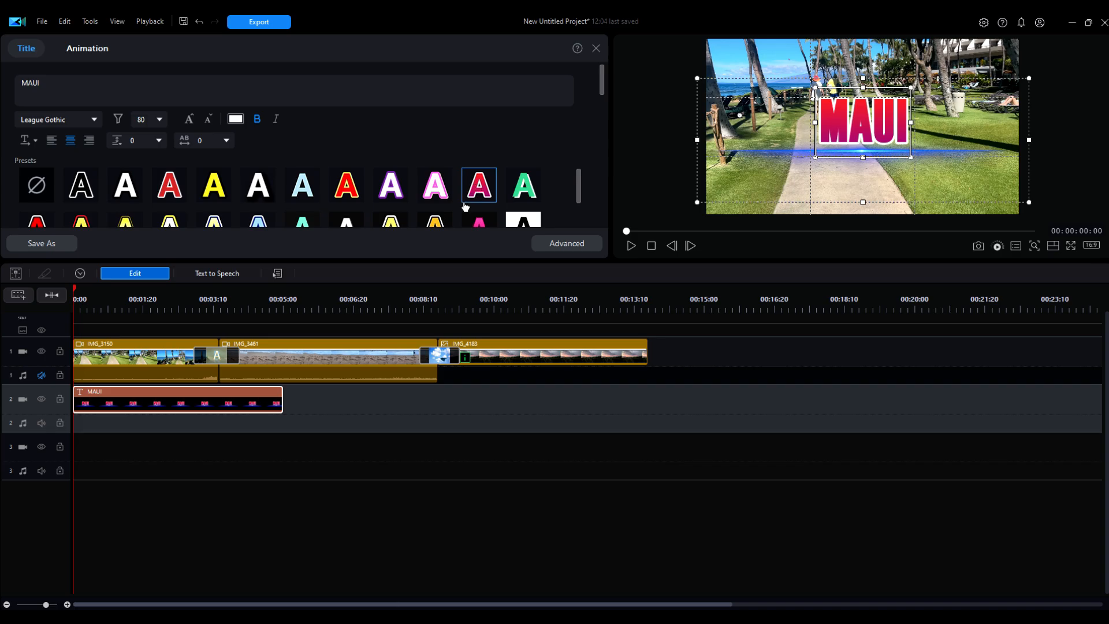
{"action": "left_click", "coordinate": [595, 51]}
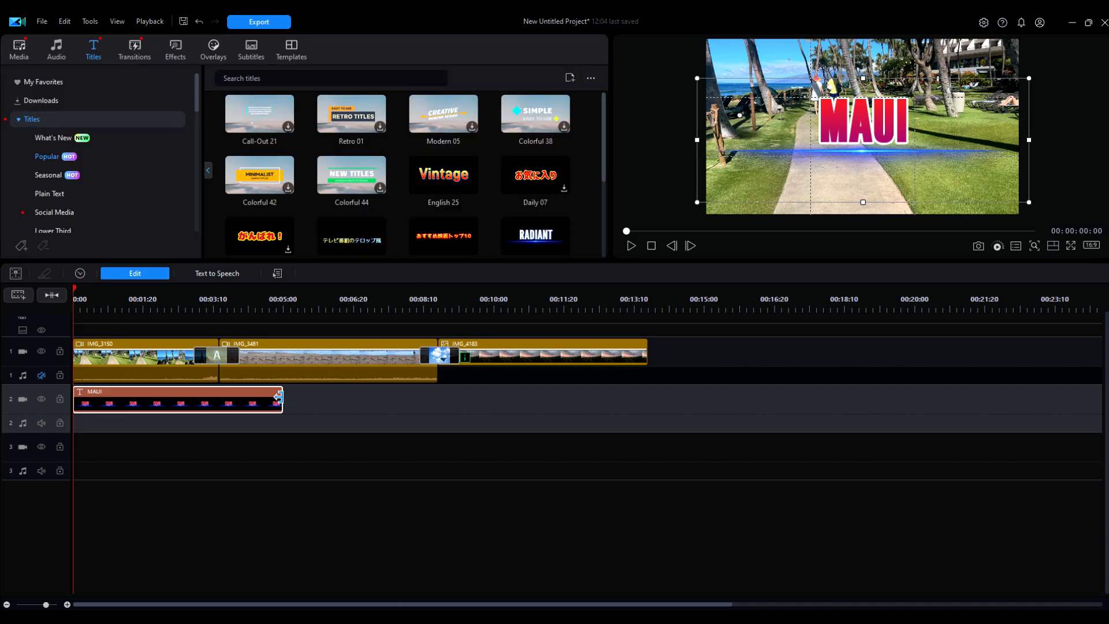
- Try to shorten the MAUI title to the end of the IMG_3150 clip, and play the timeline from the start to preview it
{"action": "left_click_drag", "start_coordinate": [281, 398], "coordinate": [218, 396]}
{"action": "left_click", "coordinate": [652, 246]}
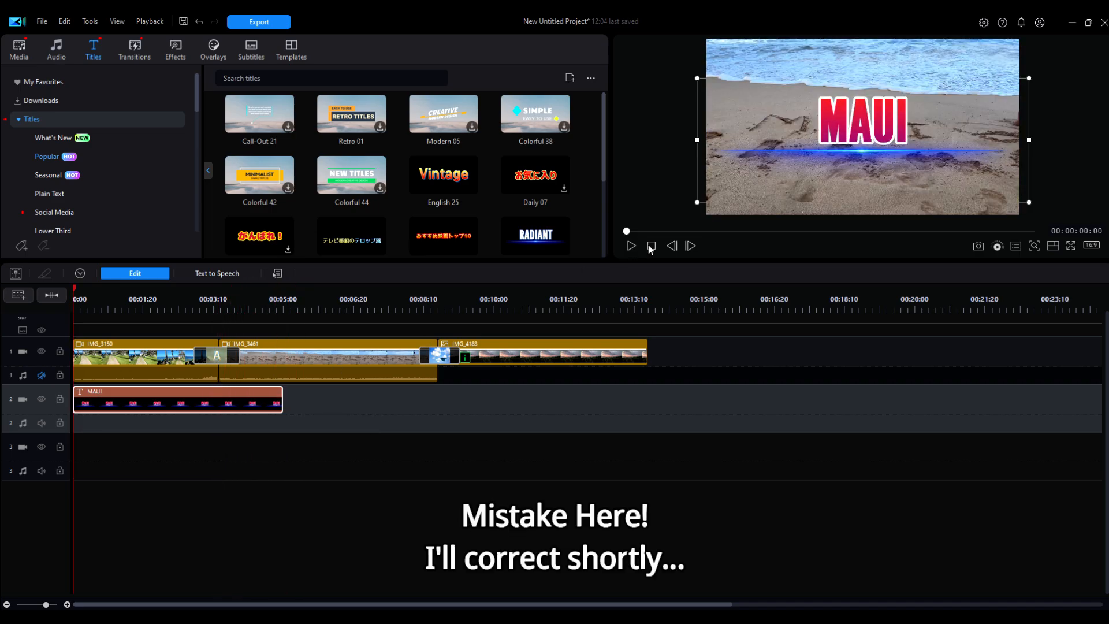
{"action": "left_click", "coordinate": [632, 246]}
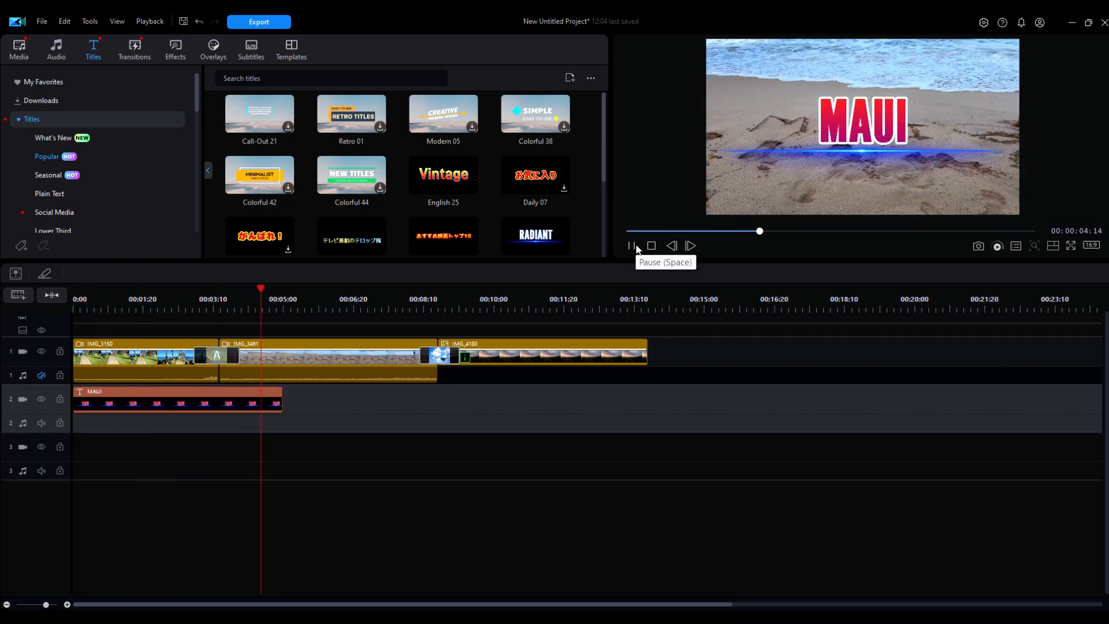
- Split the MAUI title at about 00:00:03:13, by the end of the IMG_3150 clip, and delete the part after it
{"action": "left_click", "coordinate": [635, 246]}
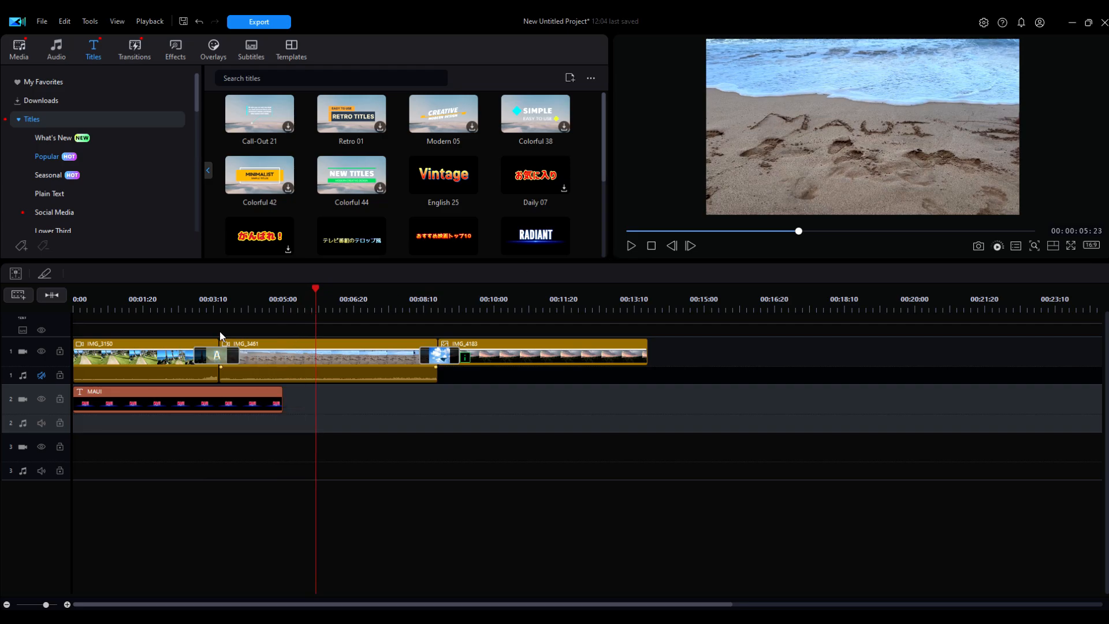
{"action": "left_click", "coordinate": [217, 309]}
{"action": "left_click", "coordinate": [263, 396]}
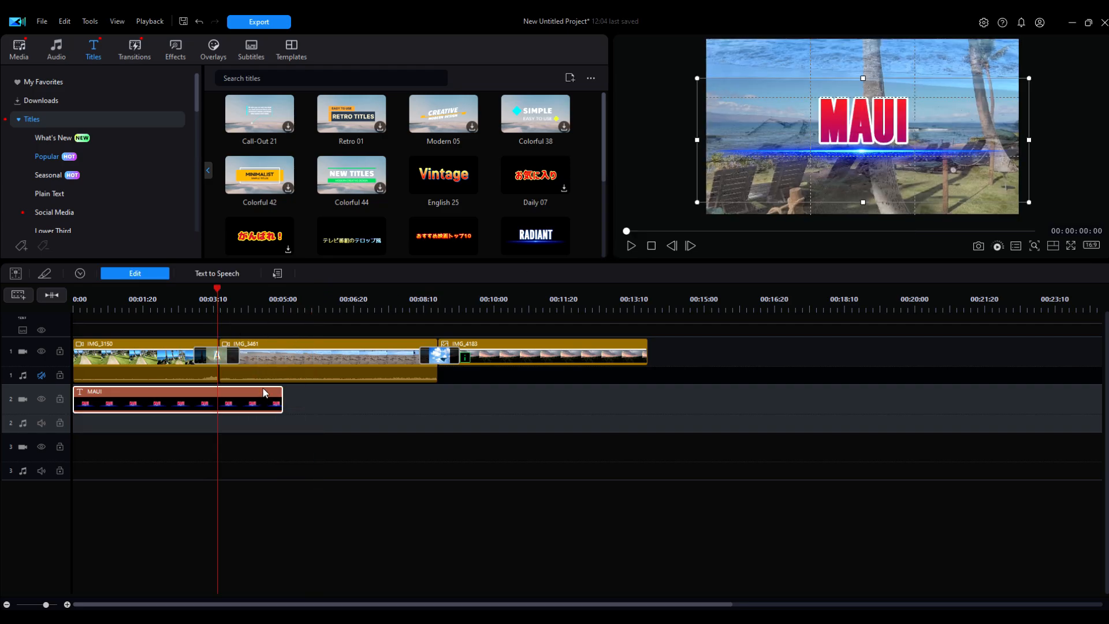
{"action": "key", "text": "ctrl+t"}
{"action": "key", "text": "Delete"}
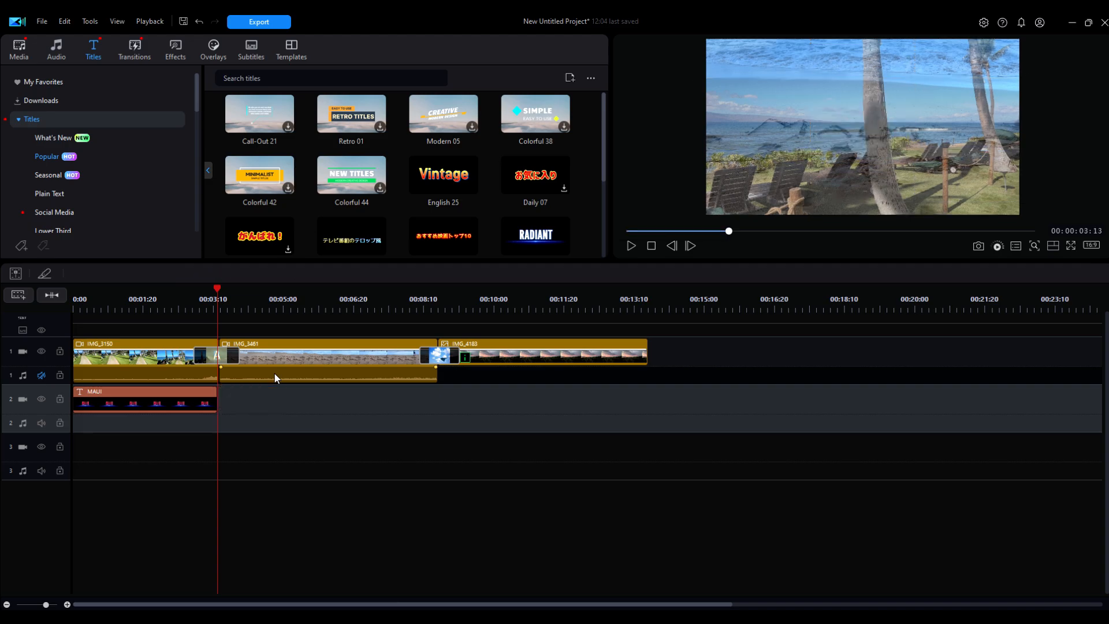
- Play the timeline from the start past the first transition to preview the trimmed MAUI title
{"action": "left_click", "coordinate": [649, 245]}
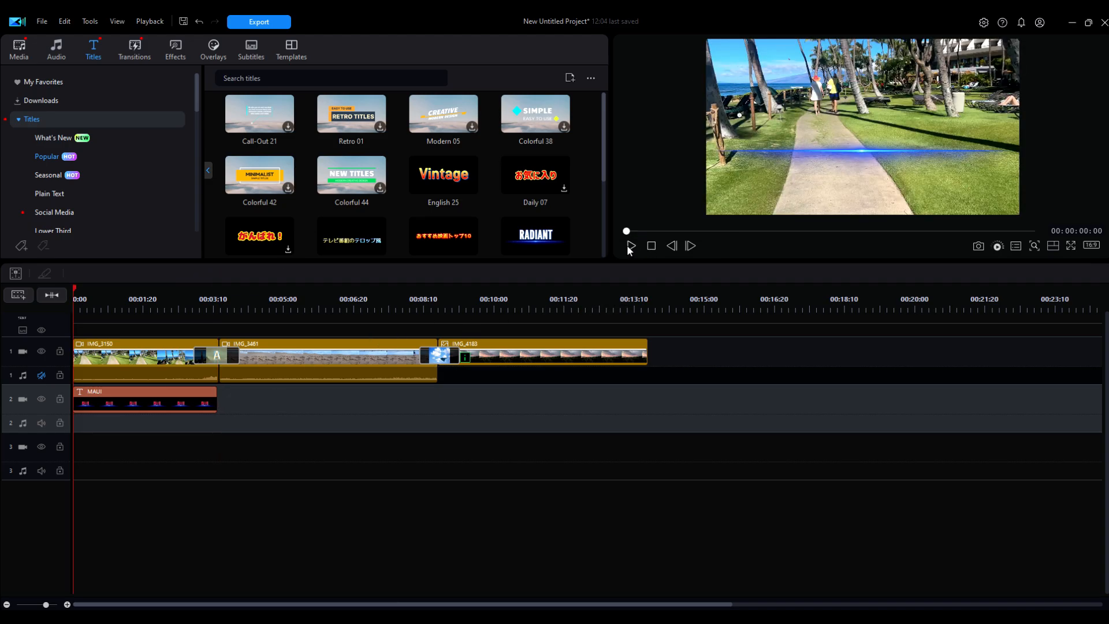
{"action": "left_click", "coordinate": [630, 246]}
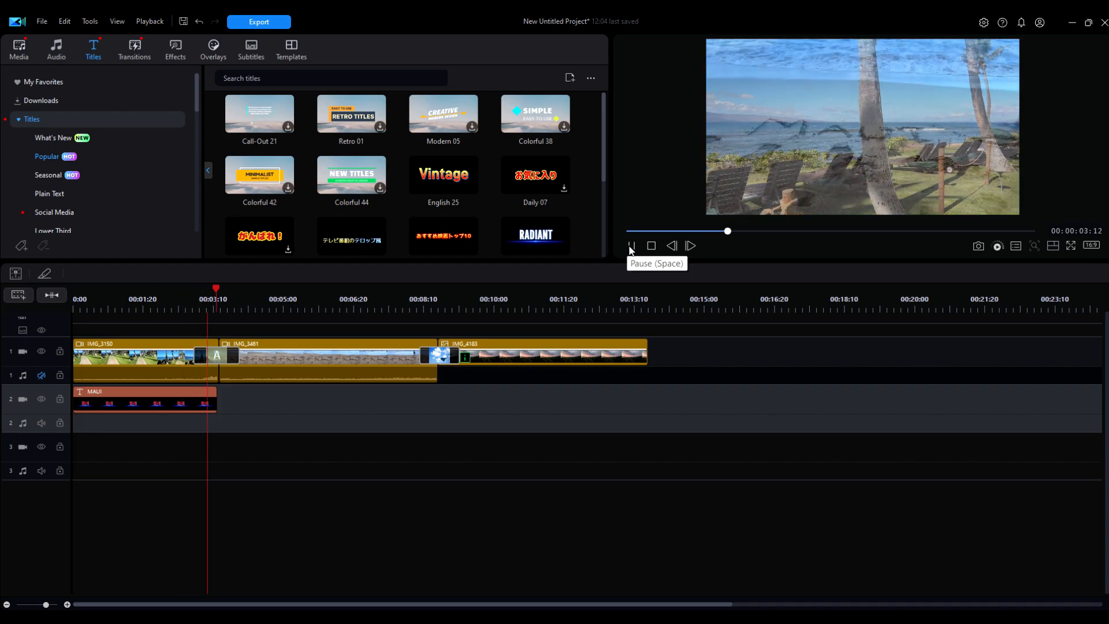
{"action": "left_click", "coordinate": [630, 247]}
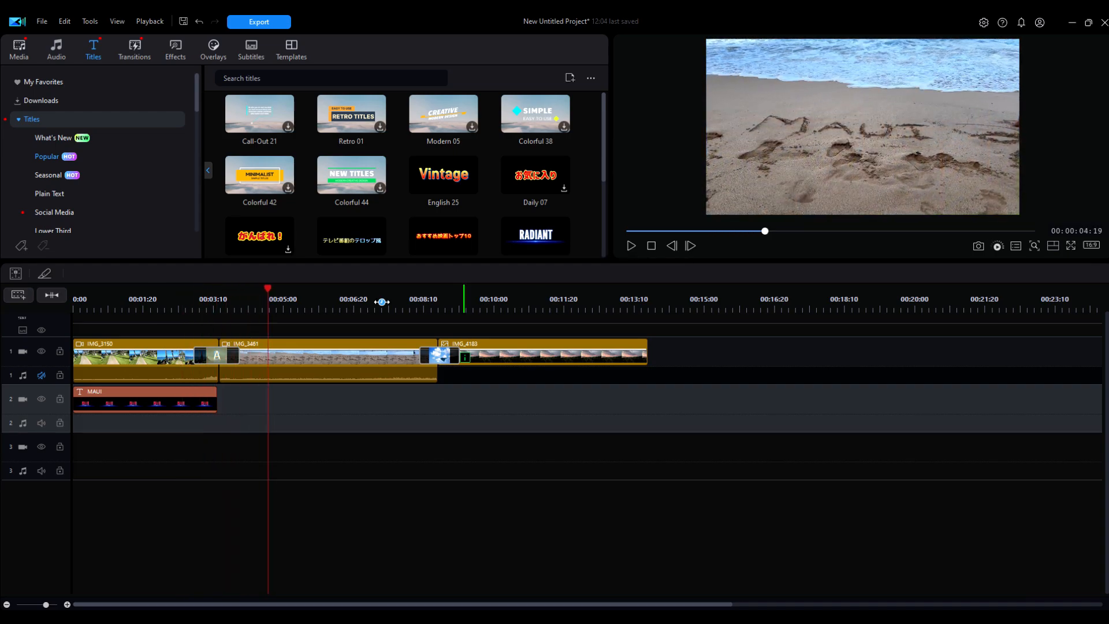
- Create a manual subtitle at 00:00:04:04 over the IMG_3461 clip with the text "MAUI BEACH!"
{"action": "left_click", "coordinate": [247, 295]}
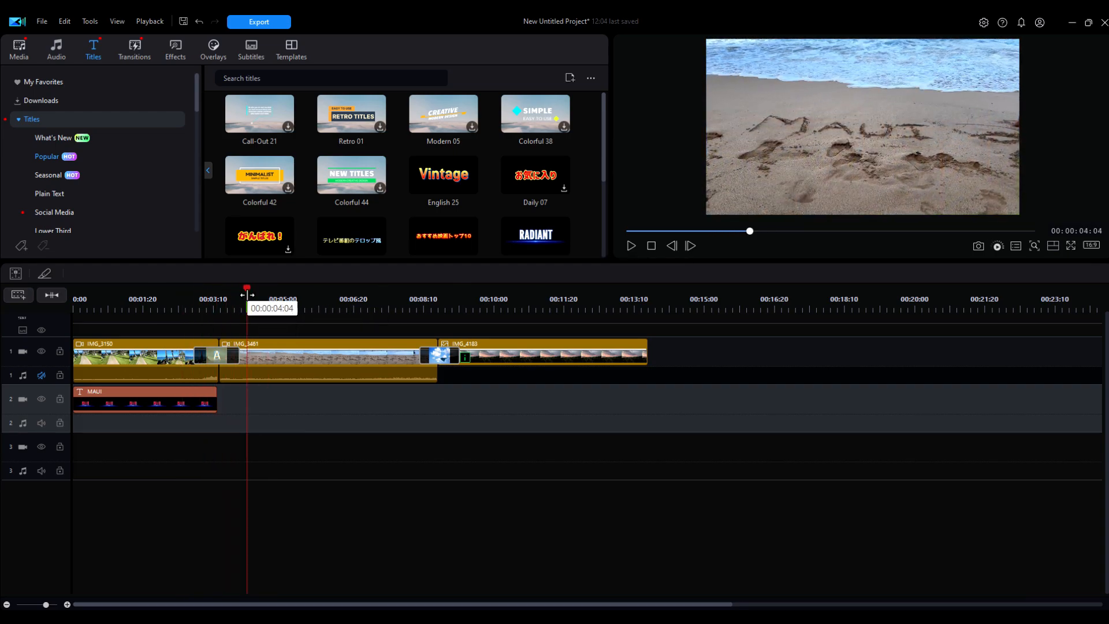
{"action": "left_click", "coordinate": [239, 56]}
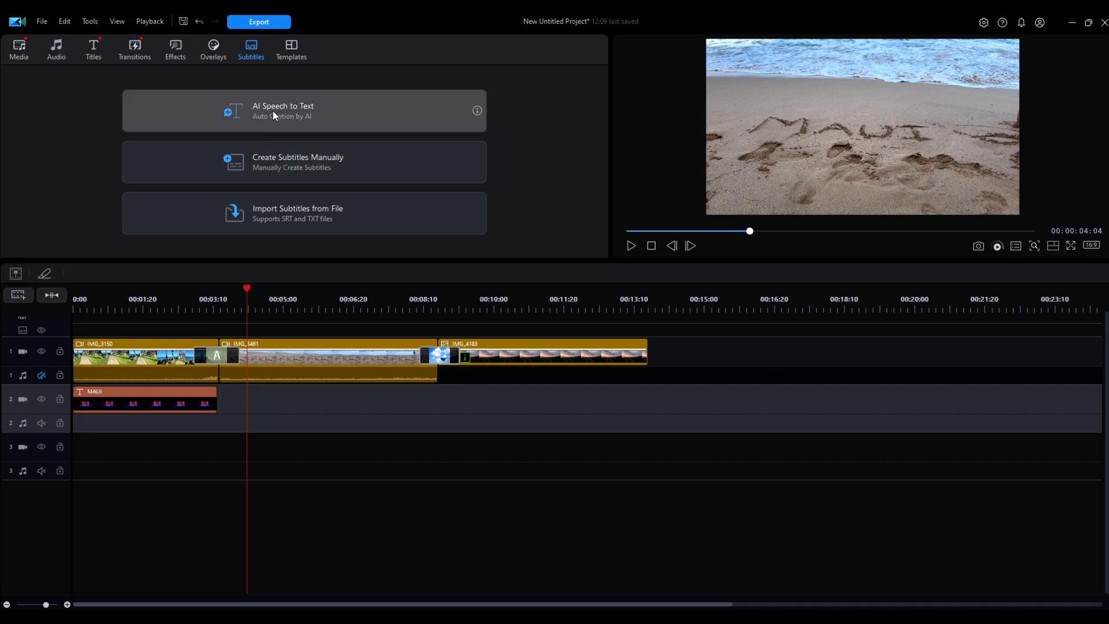
{"action": "left_click", "coordinate": [279, 162]}
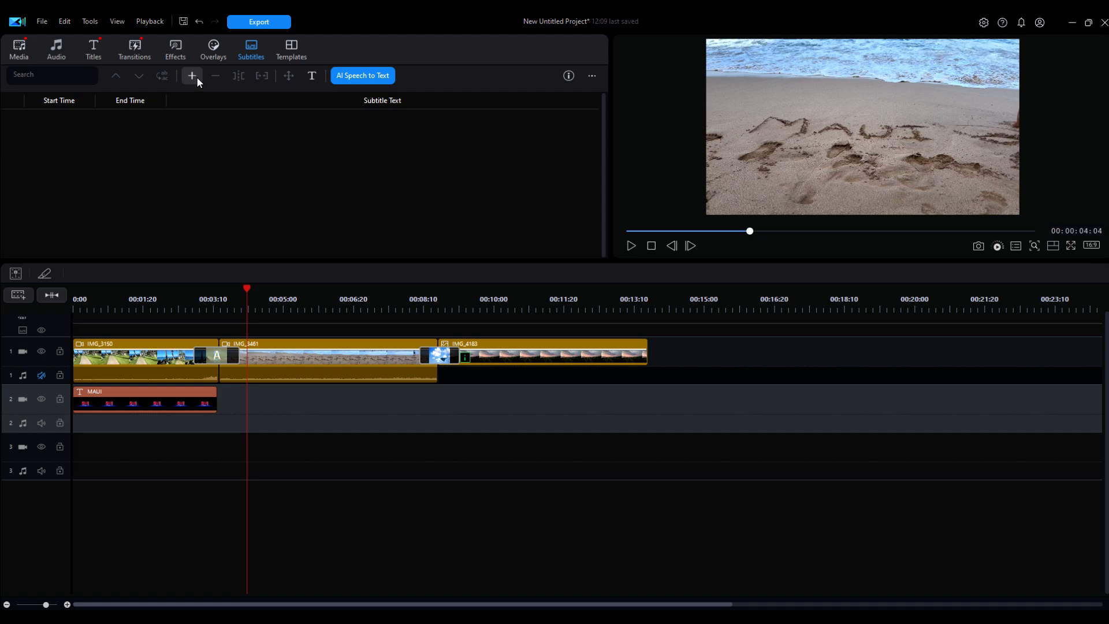
{"action": "left_click", "coordinate": [197, 76]}
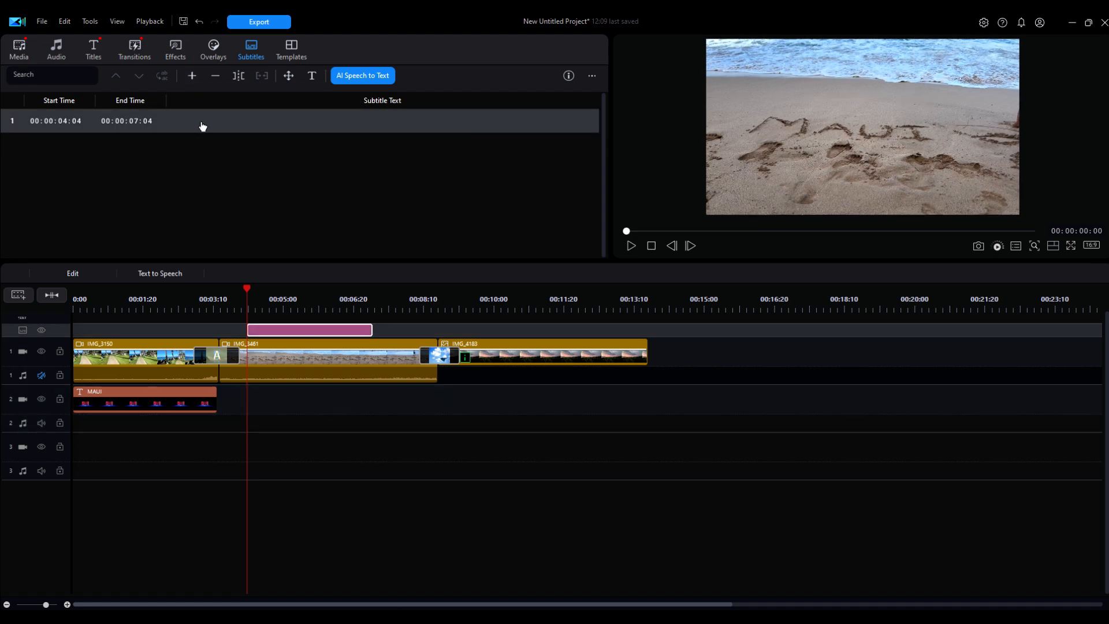
{"action": "left_click", "coordinate": [203, 121]}
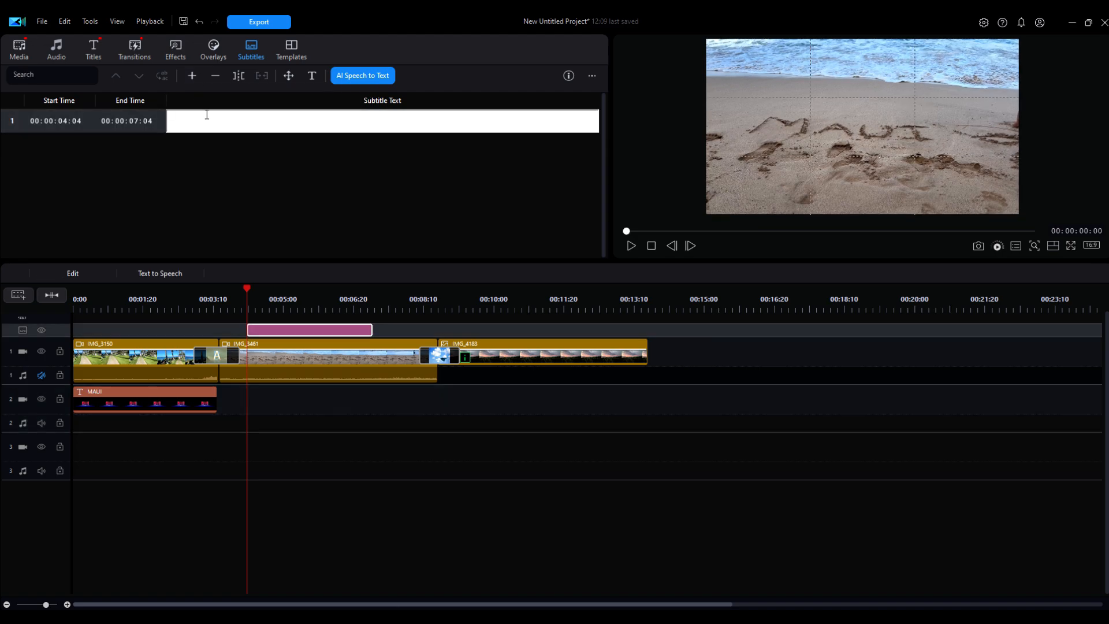
{"action": "type", "text": "MAUI BEACH"}
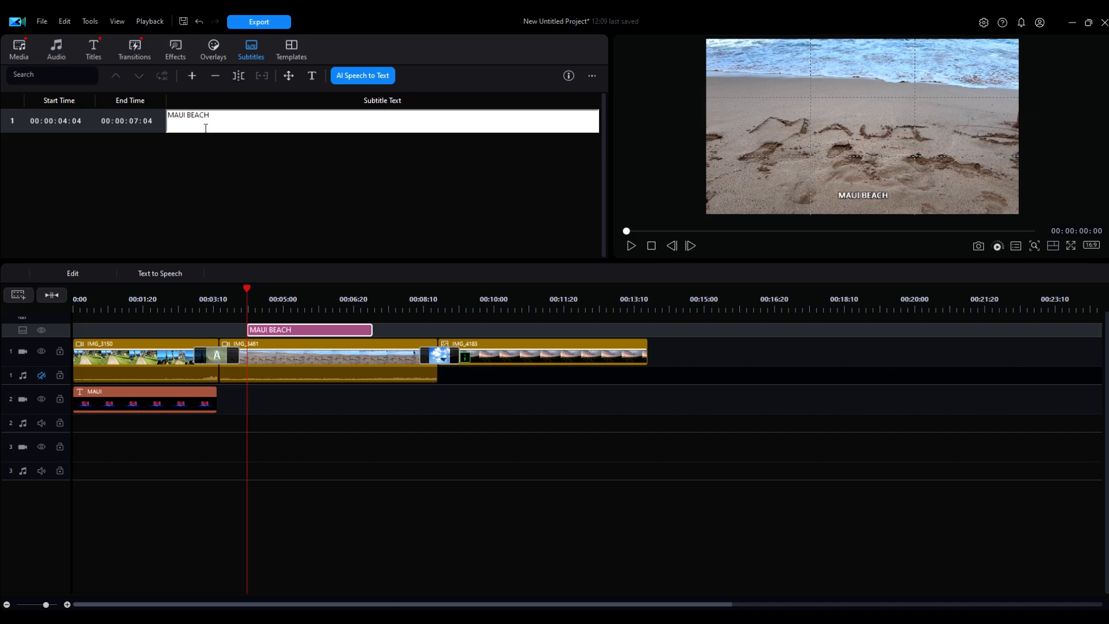
{"action": "type", "text": "!"}
- Review the MAUI BEACH! subtitle's character settings and the available fonts, and leave the settings
{"action": "left_click", "coordinate": [312, 75]}
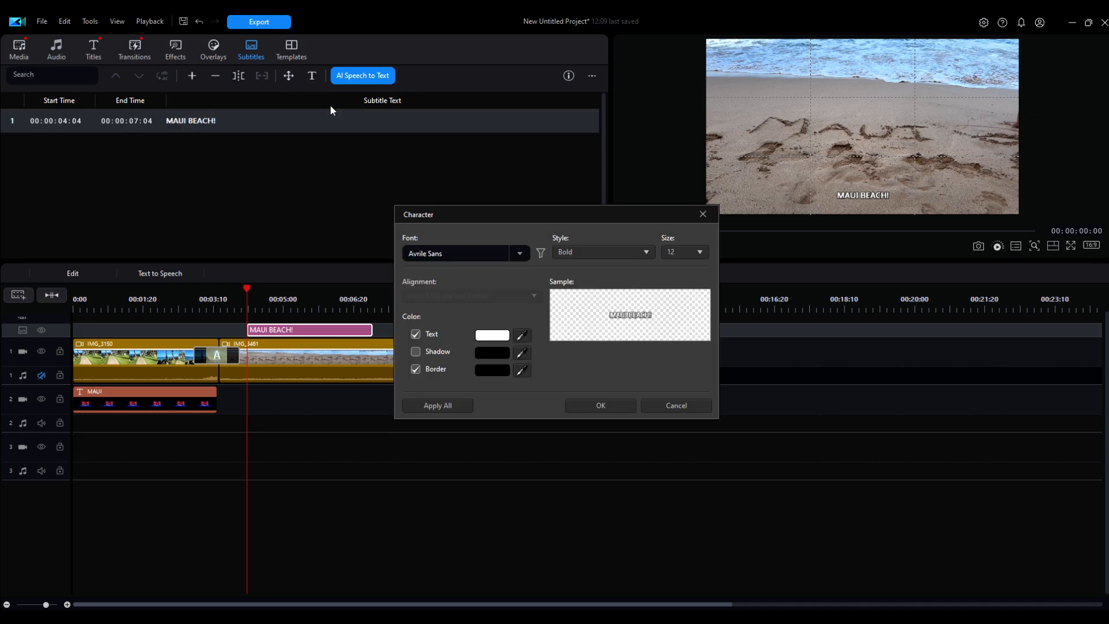
{"action": "left_click", "coordinate": [520, 253]}
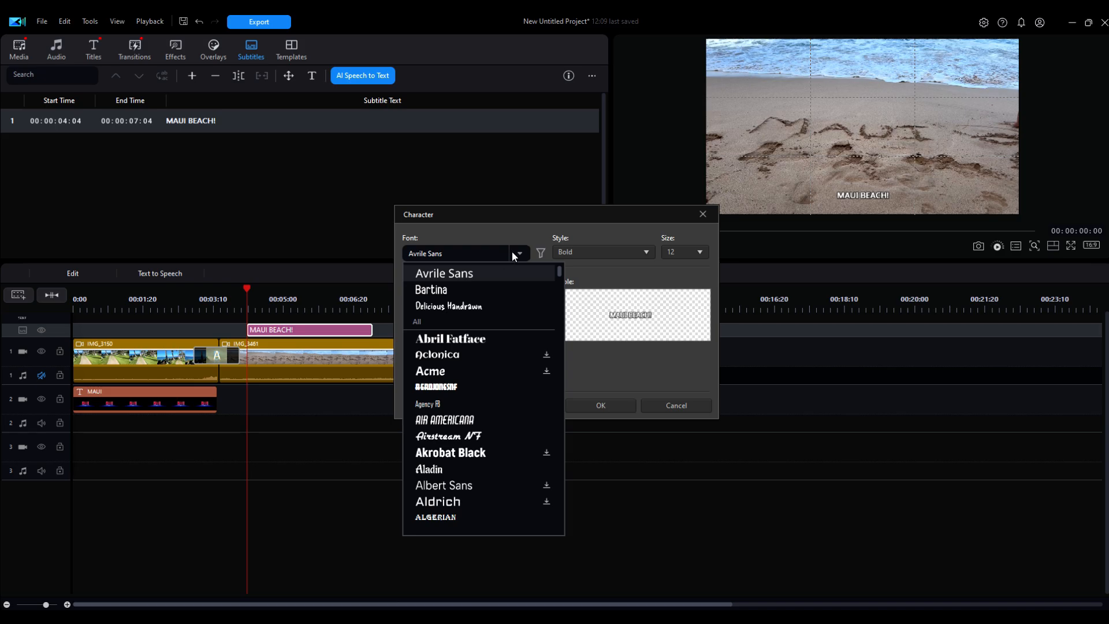
{"action": "left_click", "coordinate": [581, 276]}
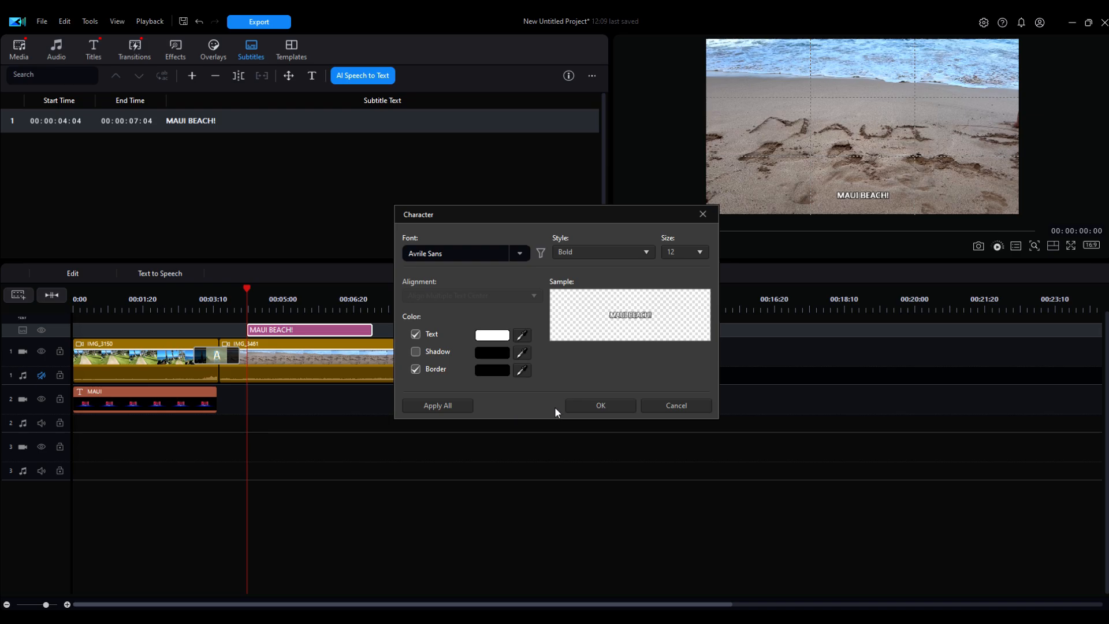
{"action": "left_click", "coordinate": [439, 405]}
{"action": "left_click", "coordinate": [288, 344]}
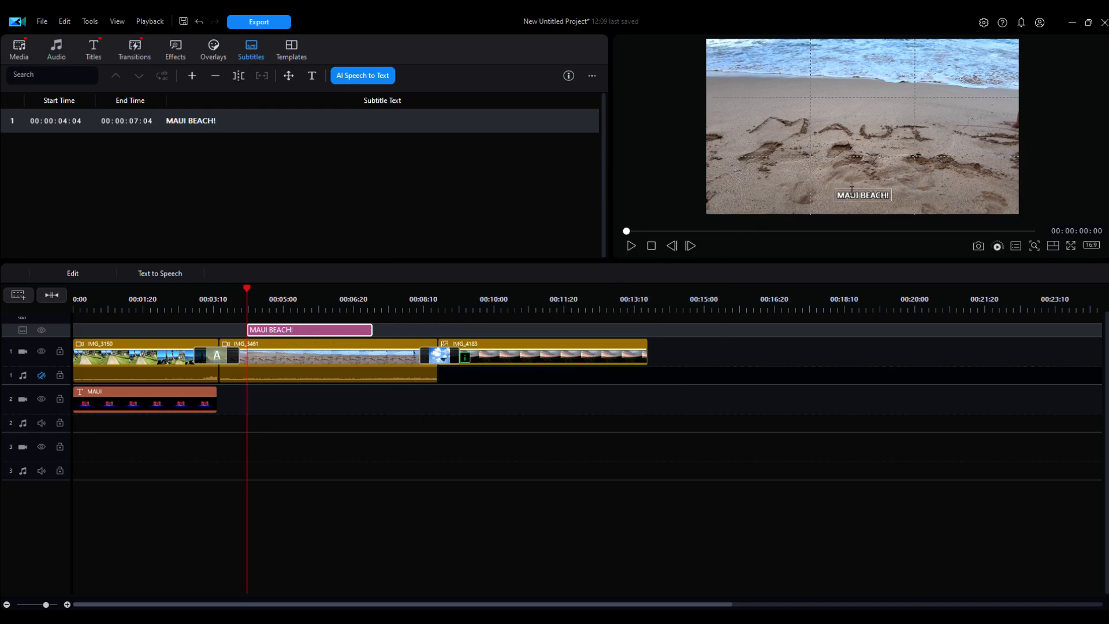
- Move the MAUI BEACH! subtitle to start at 00:00:03:17 and shorten it to end at 00:00:05:15
{"action": "left_click_drag", "start_coordinate": [304, 330], "coordinate": [267, 332]}
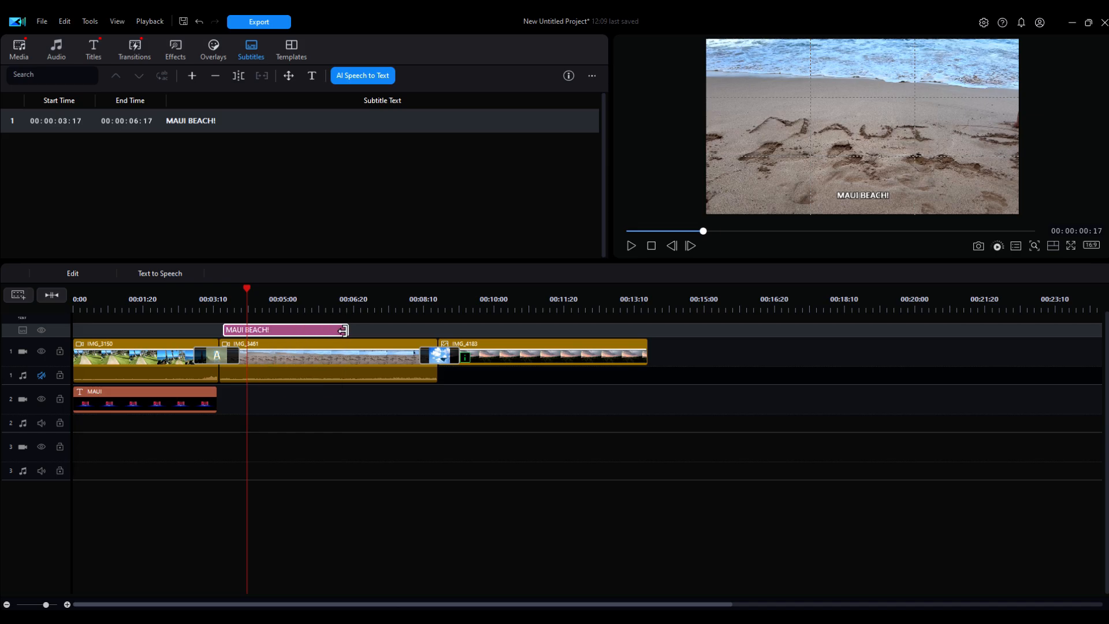
{"action": "left_click_drag", "start_coordinate": [338, 330], "coordinate": [300, 334]}
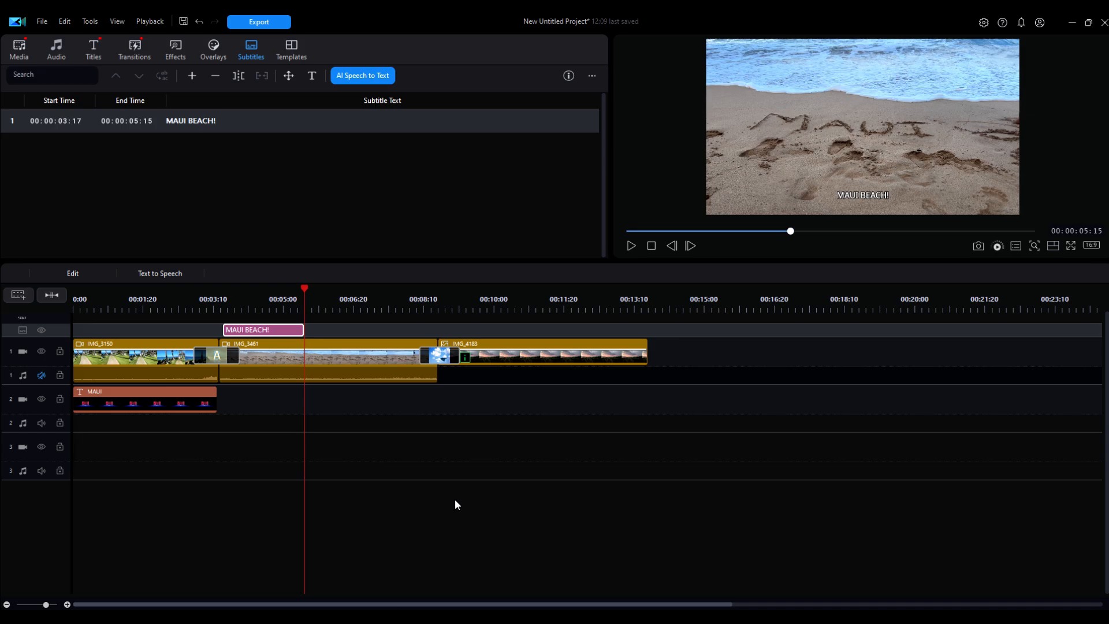
- Place the popular Promotional 63 subscribe sticker on track 2 beneath the IMG_4183 photo
{"action": "left_click", "coordinate": [213, 46]}
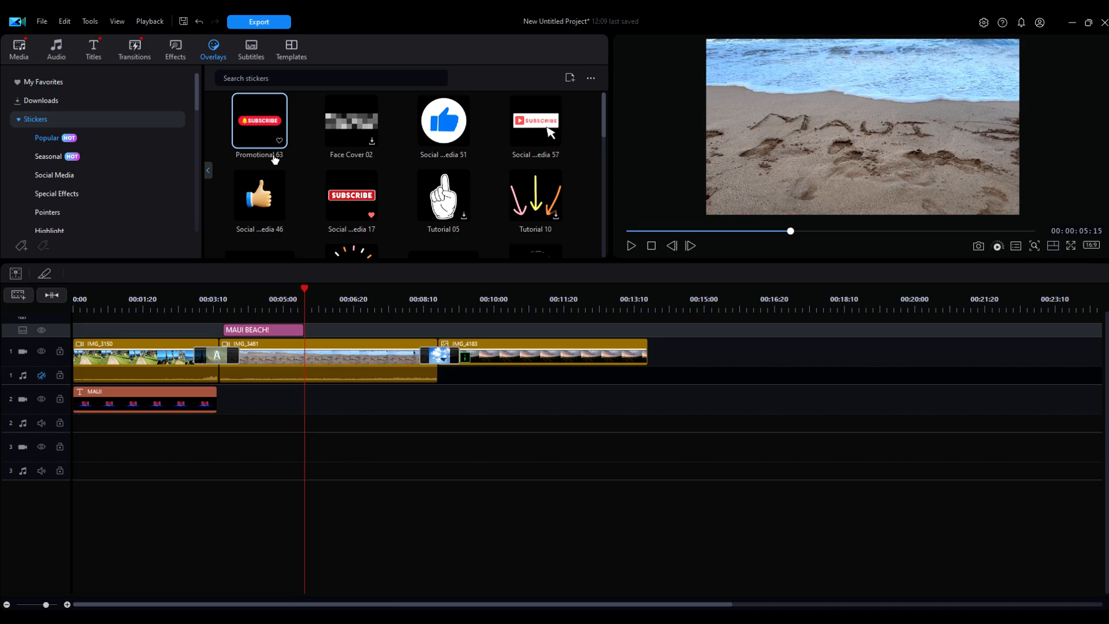
{"action": "left_click", "coordinate": [260, 126]}
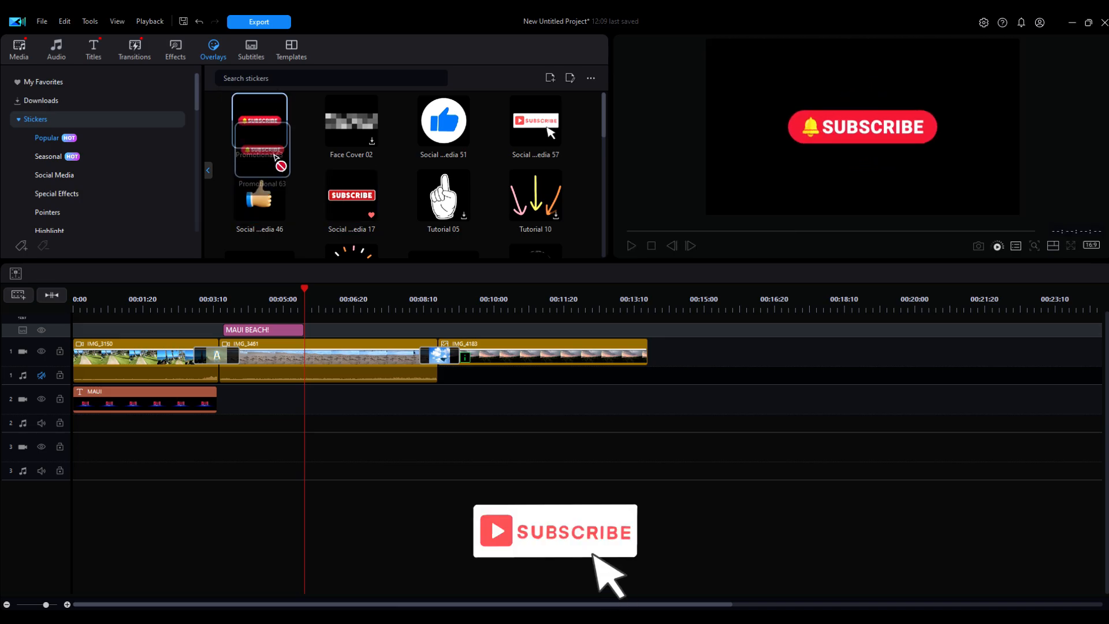
{"action": "left_click_drag", "start_coordinate": [263, 126], "coordinate": [444, 396]}
- Play the timeline from shortly before the IMG_4183 photo to preview the subscribe sticker, and return the playhead to the start
{"action": "left_click", "coordinate": [415, 315]}
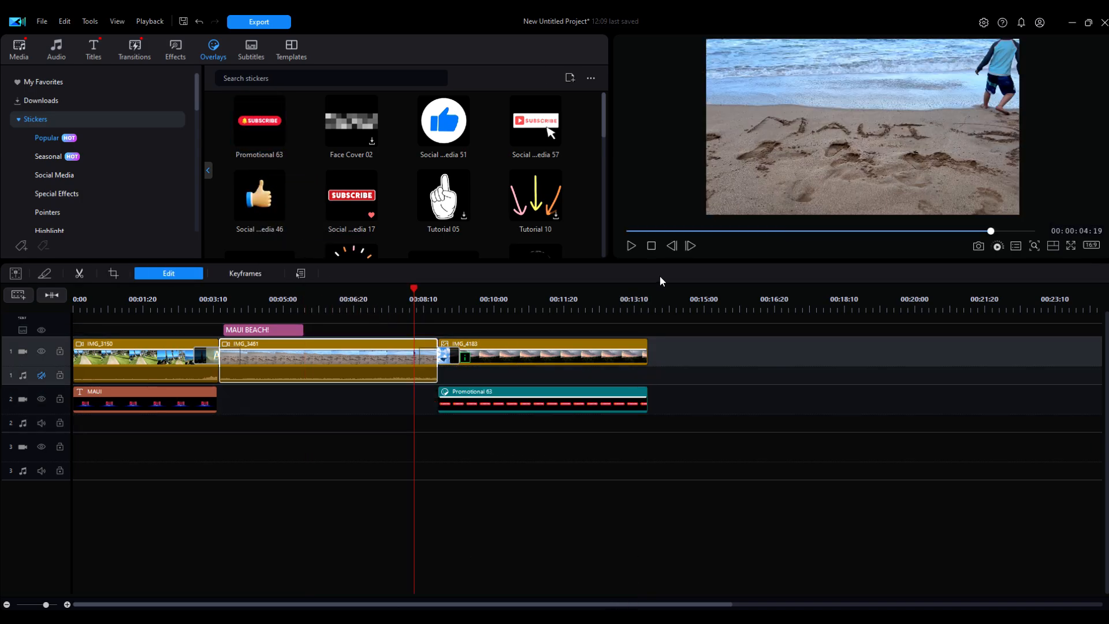
{"action": "left_click", "coordinate": [631, 246]}
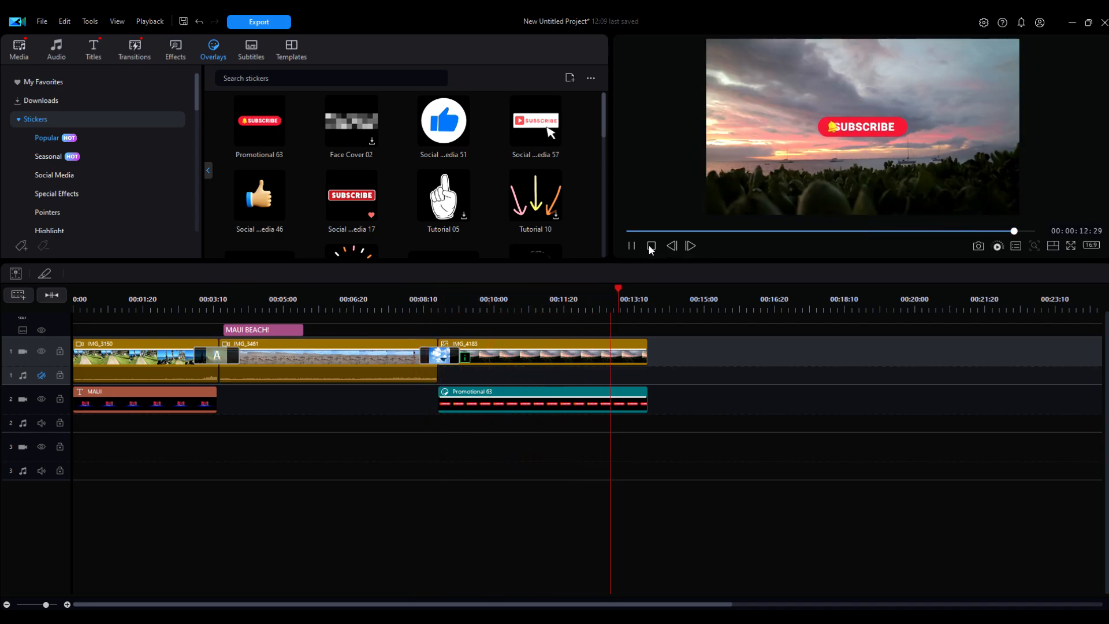
{"action": "left_click", "coordinate": [651, 246]}
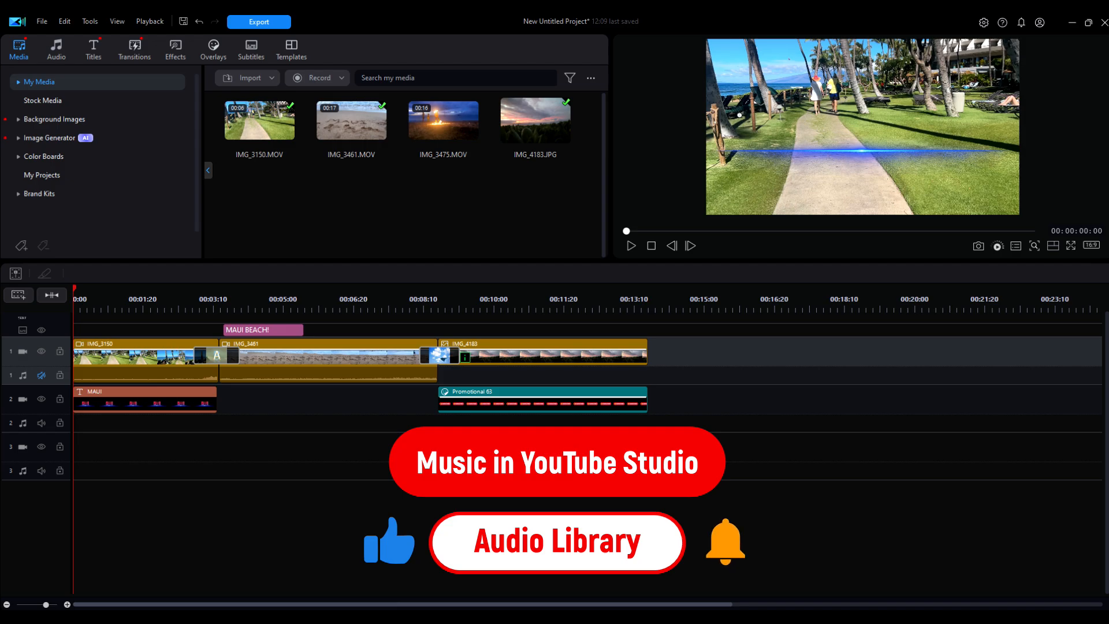
- Import the Hulu Ukulele MP3, place it on audio track 3 at the start of the timeline, and preview the video with music
{"action": "left_click_drag", "start_coordinate": [411, 418], "coordinate": [399, 216]}
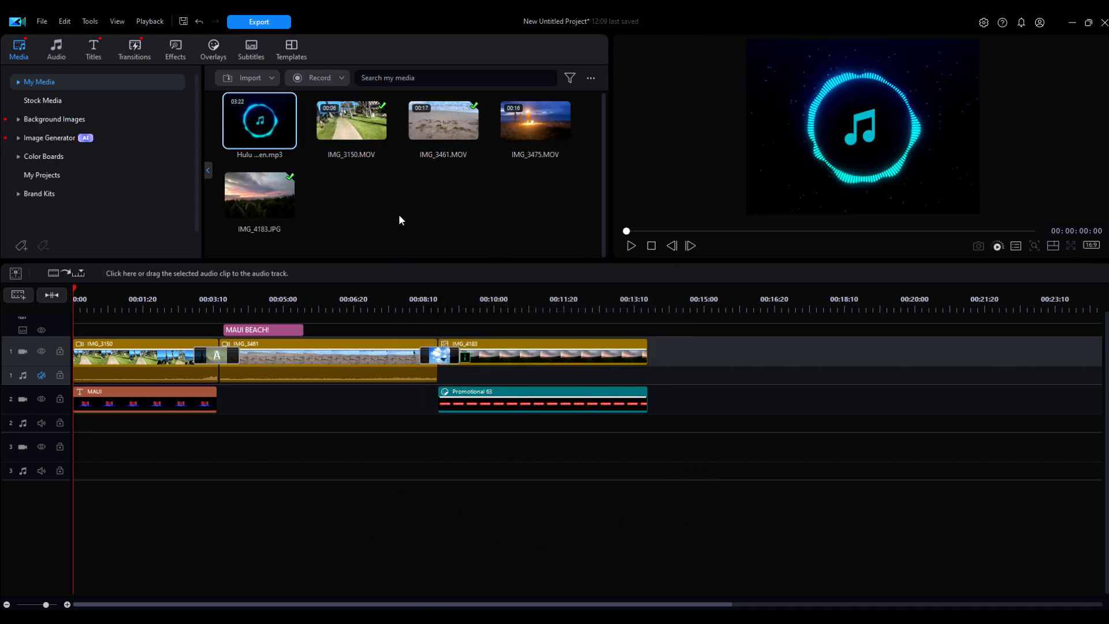
{"action": "left_click_drag", "start_coordinate": [260, 122], "coordinate": [53, 448]}
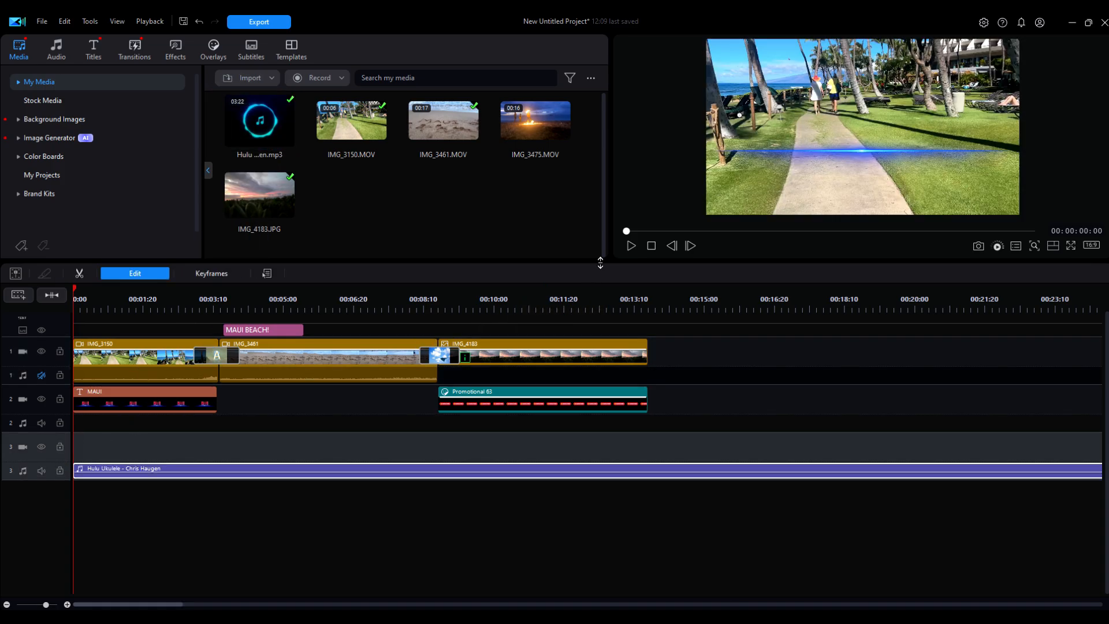
{"action": "left_click", "coordinate": [631, 246]}
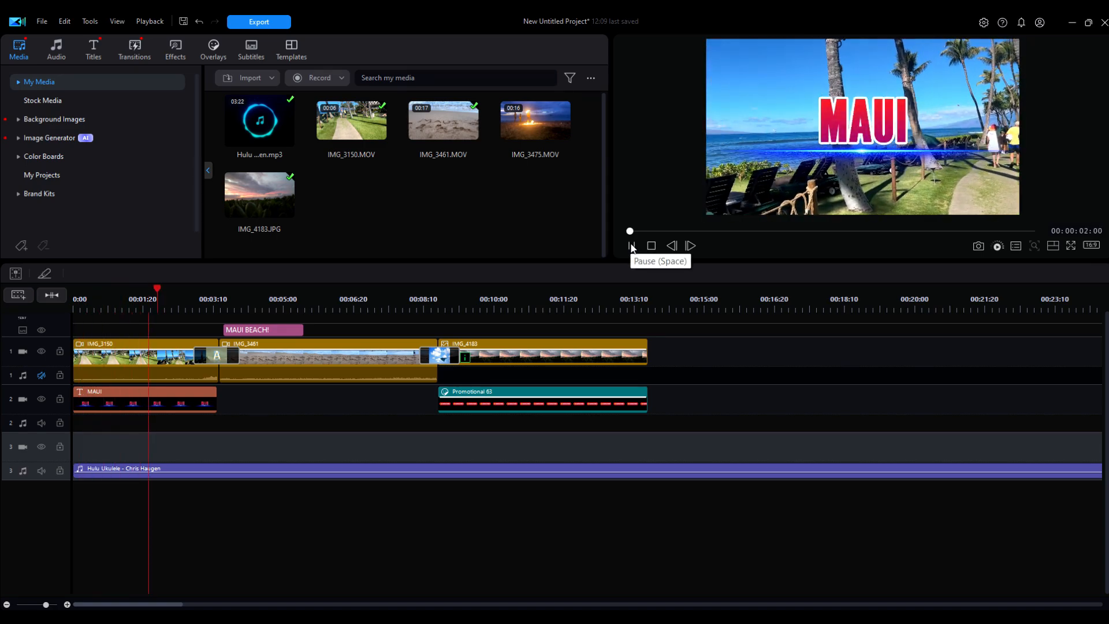
{"action": "left_click", "coordinate": [651, 245]}
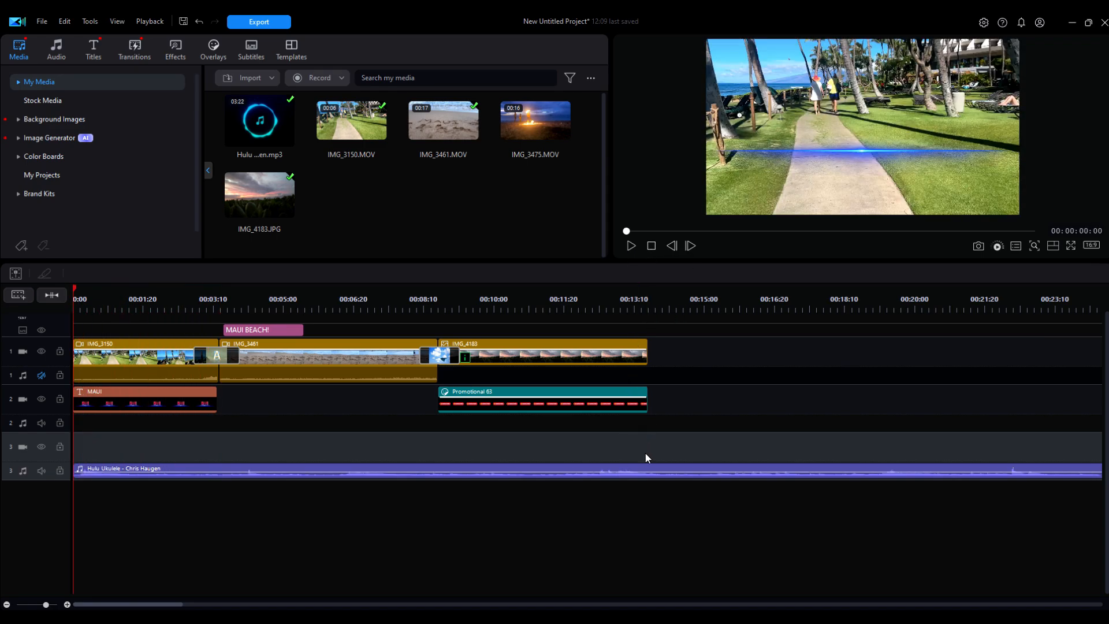
- Split the music at the end of the IMG_4183 photo, delete the excess part, and return the playhead to the start
{"action": "left_click", "coordinate": [656, 465]}
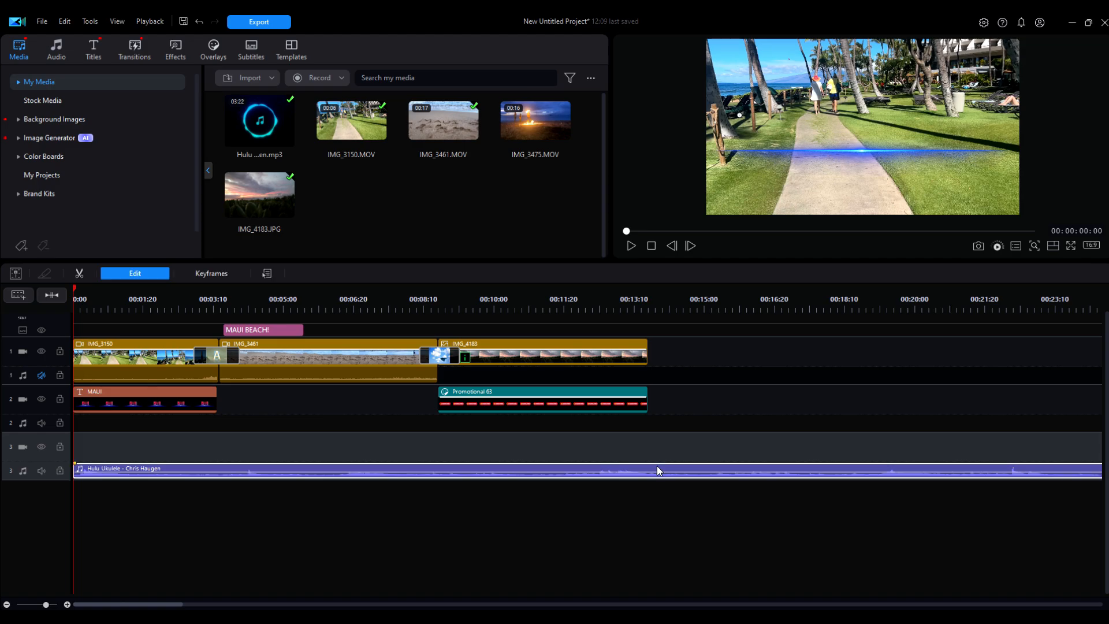
{"action": "left_click", "coordinate": [643, 347]}
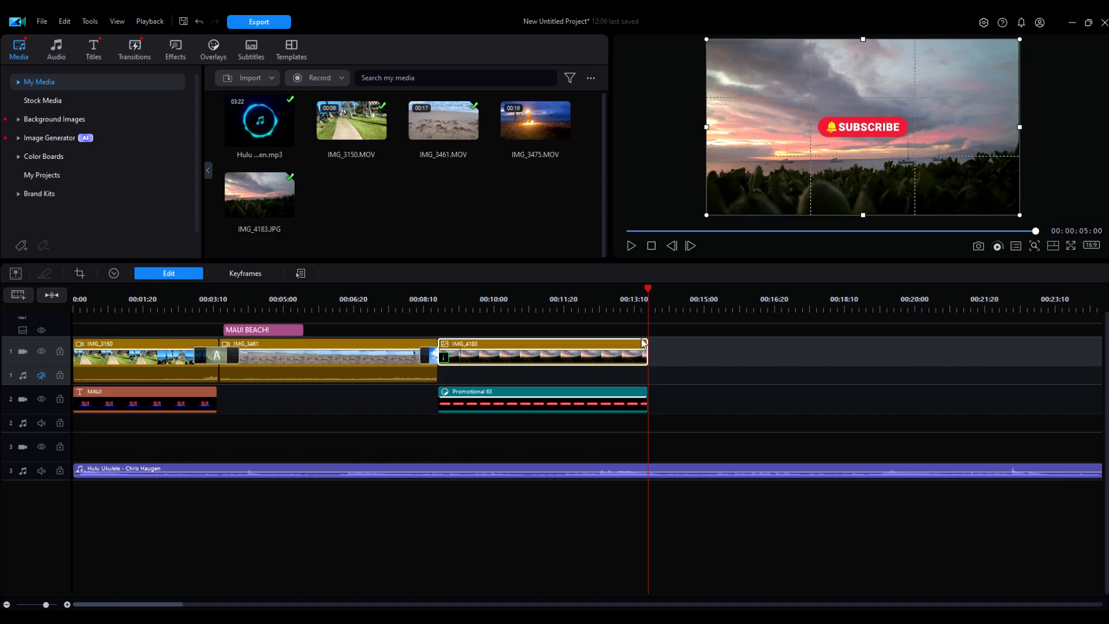
{"action": "left_click", "coordinate": [662, 470]}
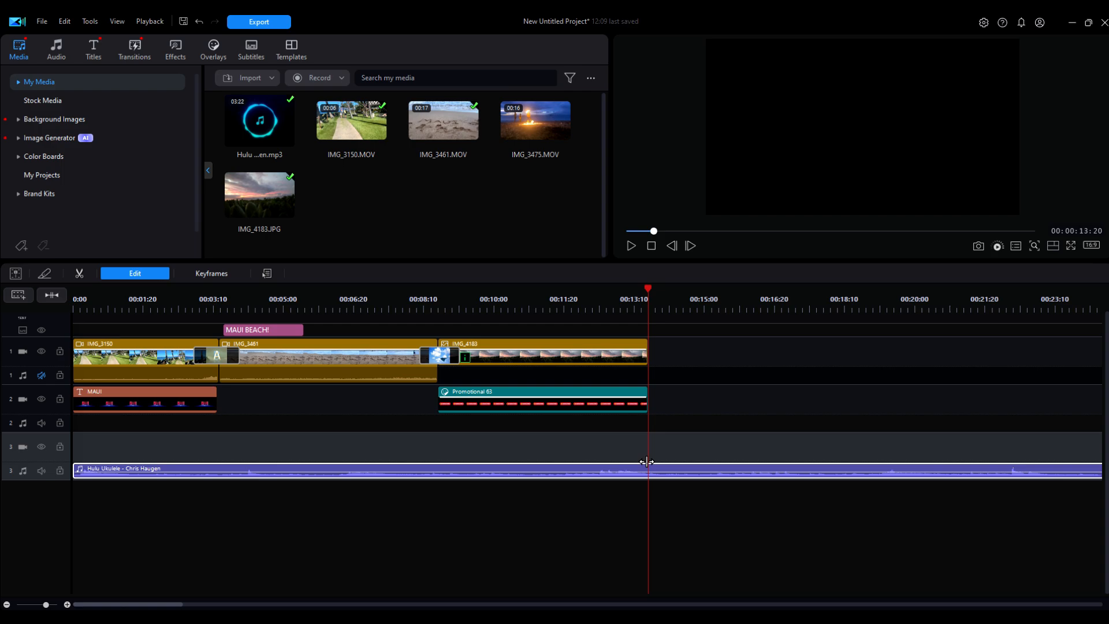
{"action": "left_click", "coordinate": [647, 462]}
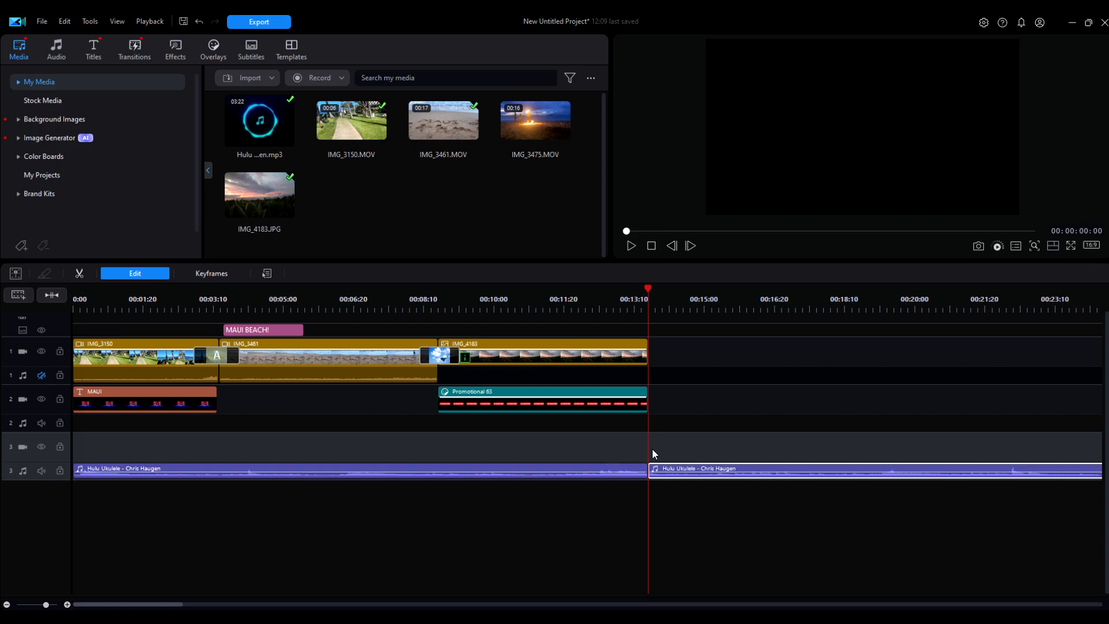
{"action": "key", "text": "Delete"}
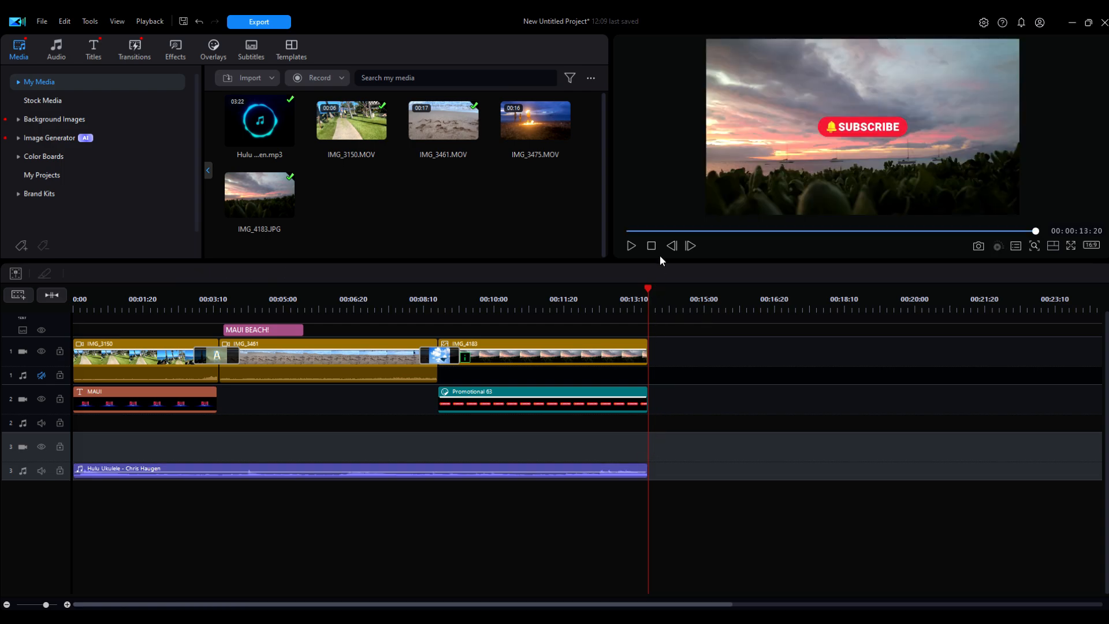
{"action": "left_click", "coordinate": [651, 247]}
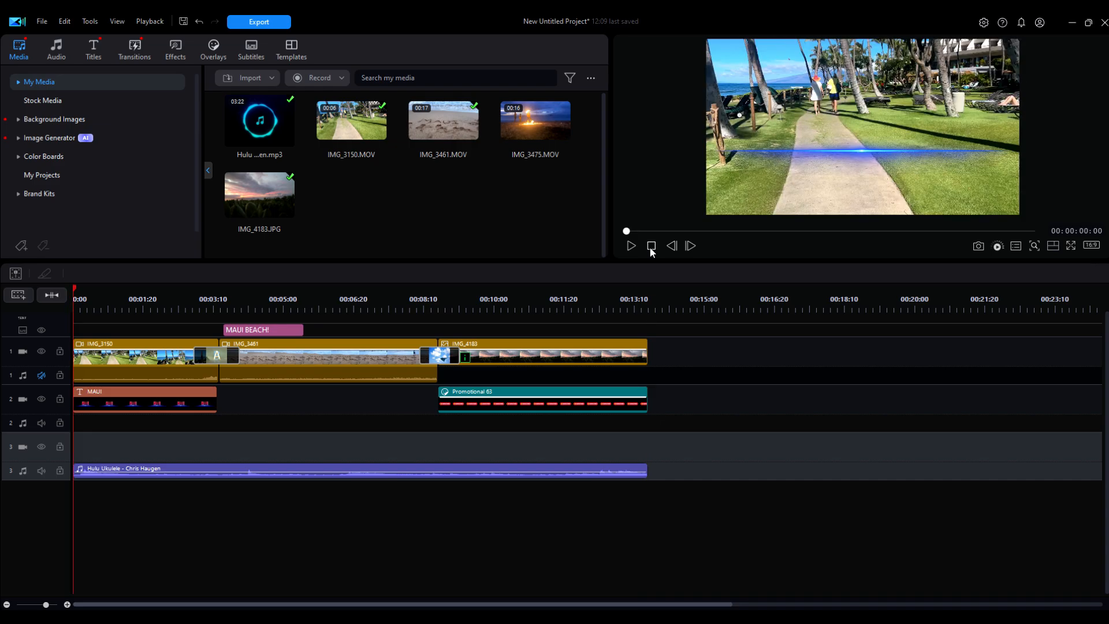